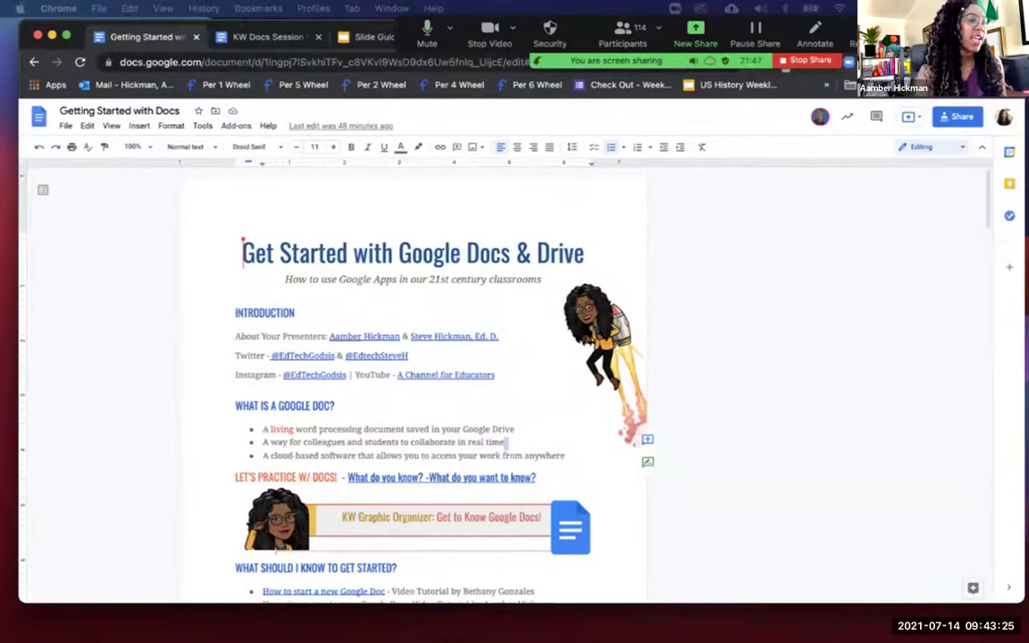
scroll(411, 375, "down", 4)
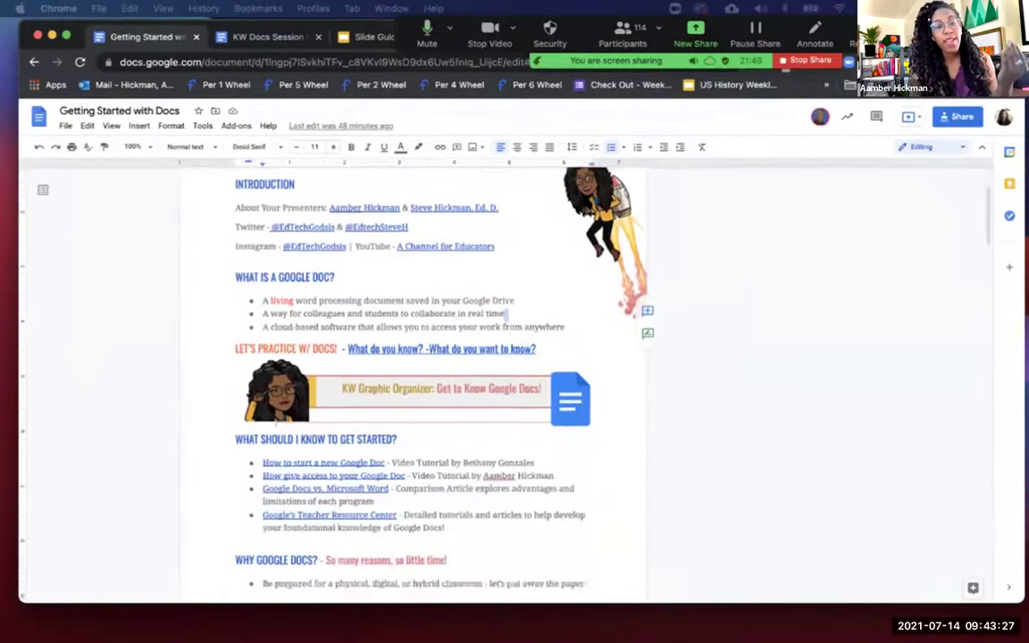
scroll(411, 375, "down", 2)
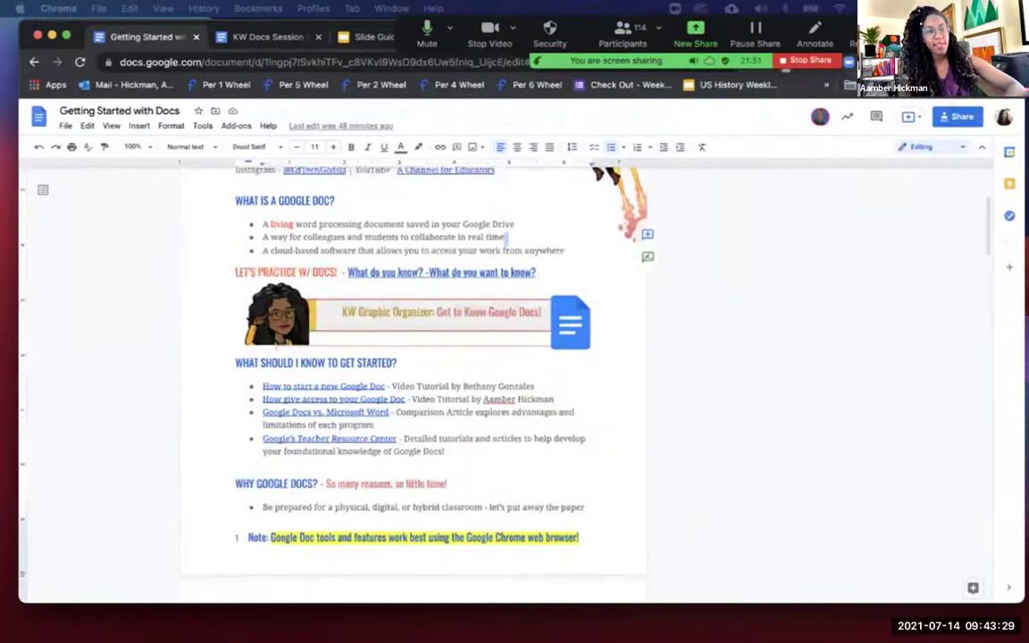
scroll(411, 375, "up", 3)
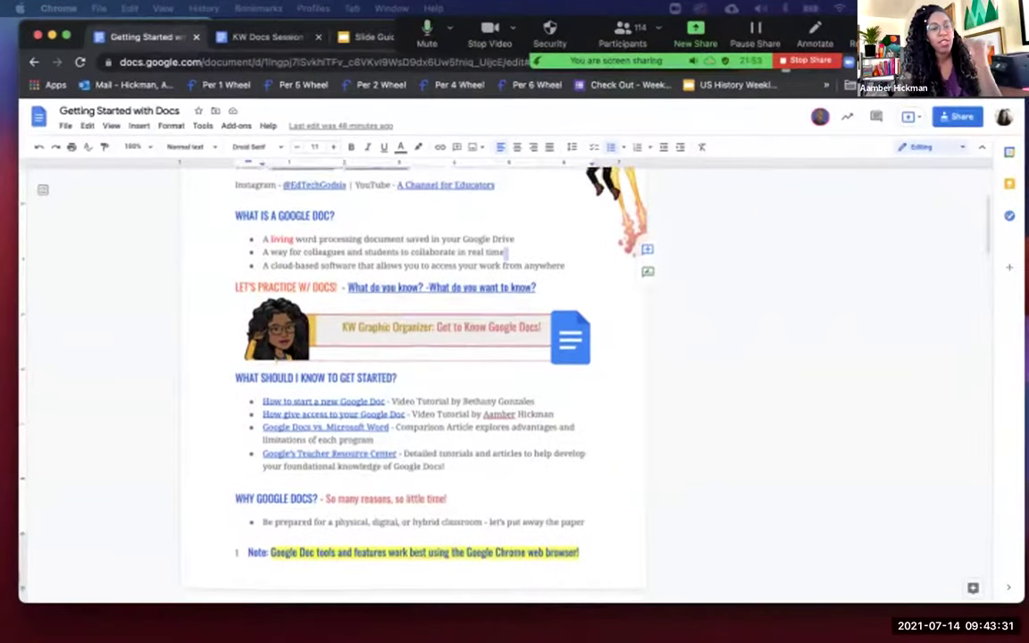
scroll(410, 375, "up", 3)
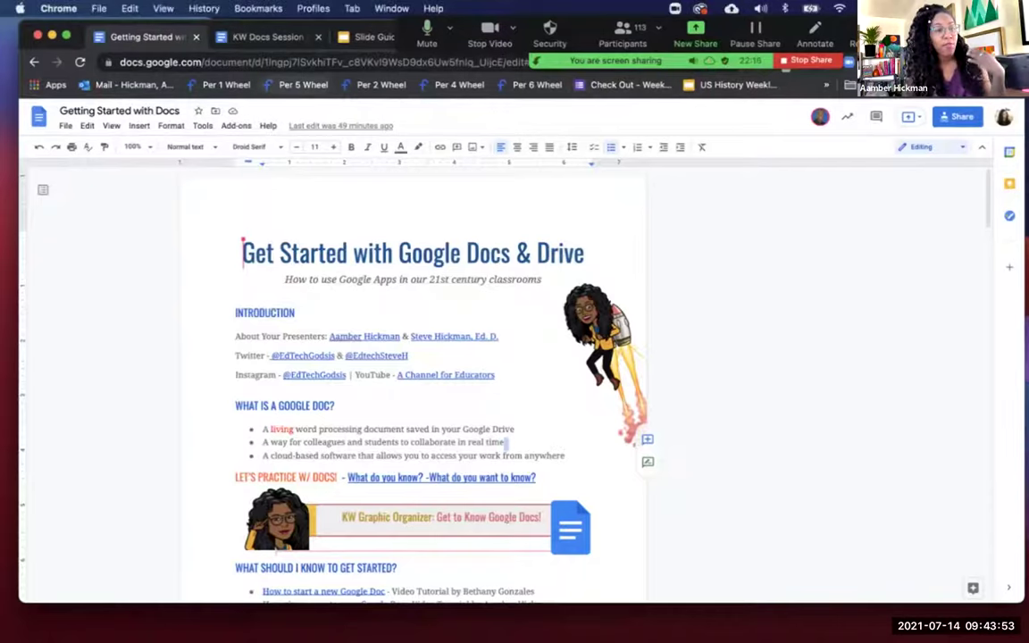
Step: Create a new blank document from the open one, and close its tab to return to Getting Started with Docs
left_click(66, 125)
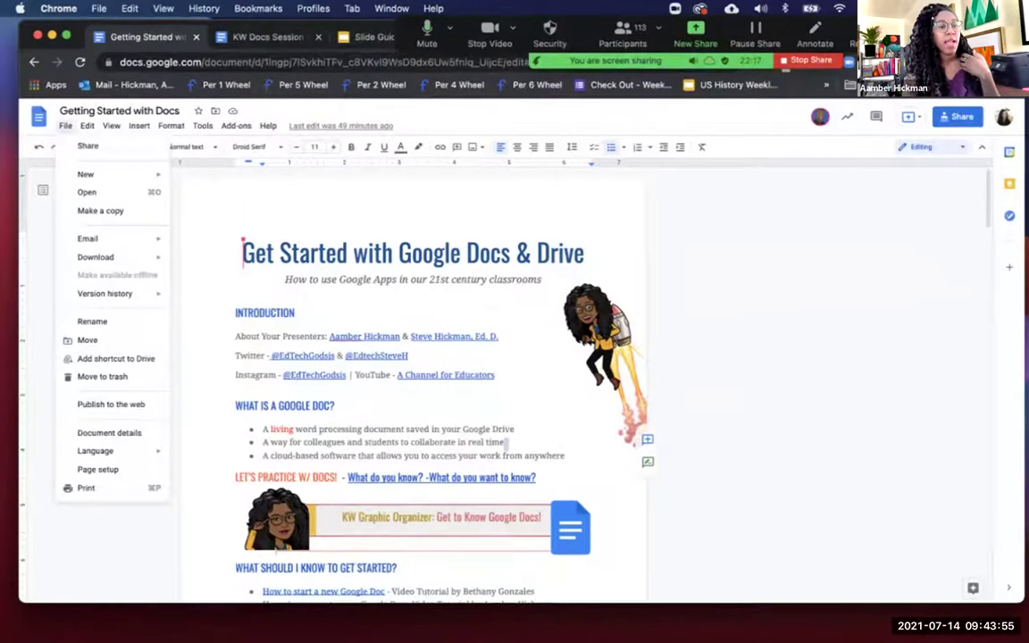
mouse_move(86, 174)
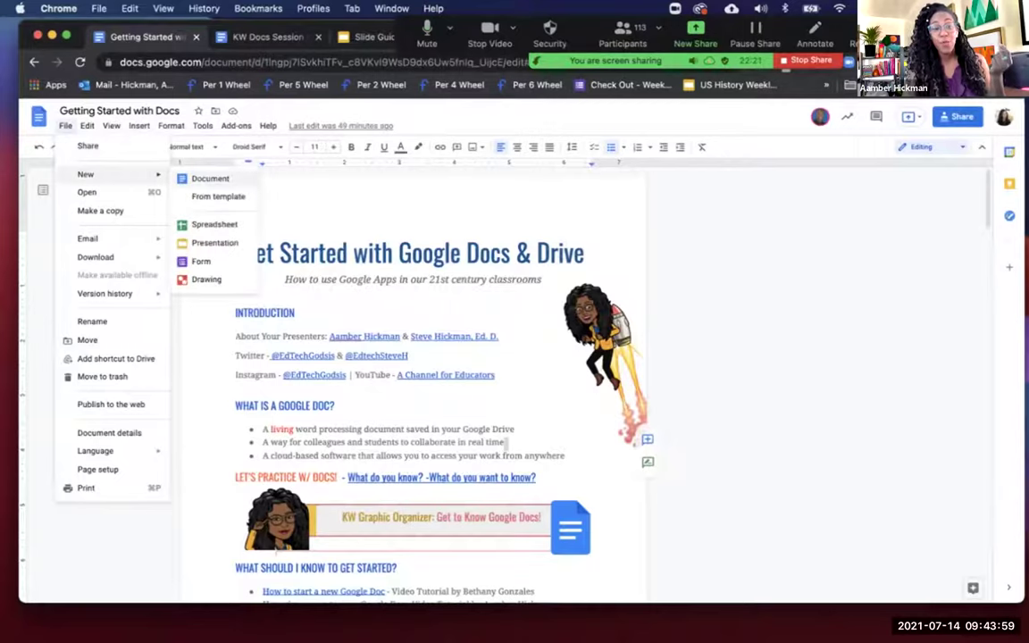
left_click(207, 179)
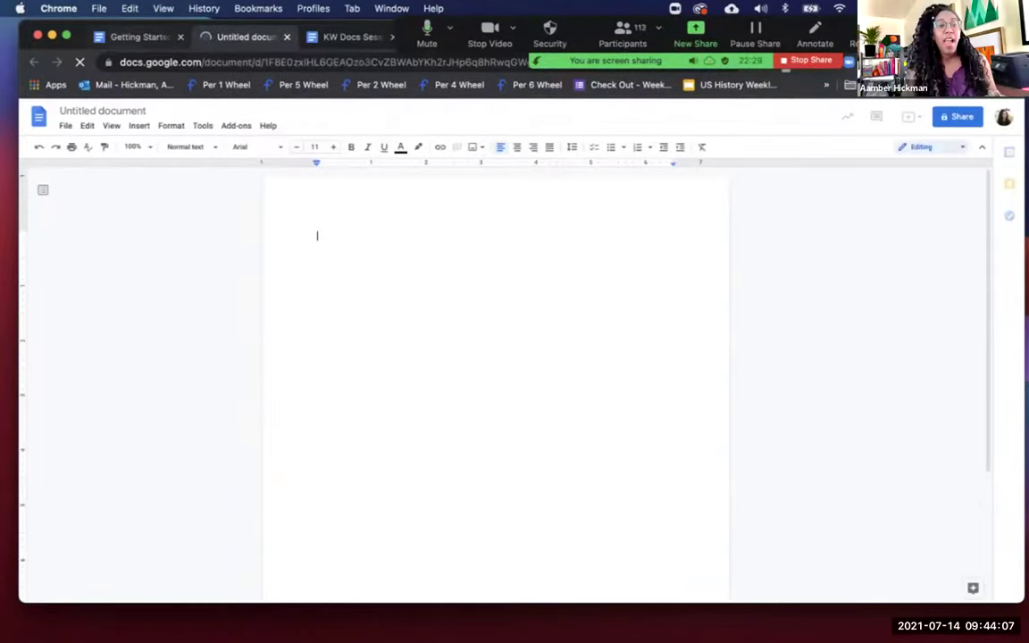
left_click(287, 36)
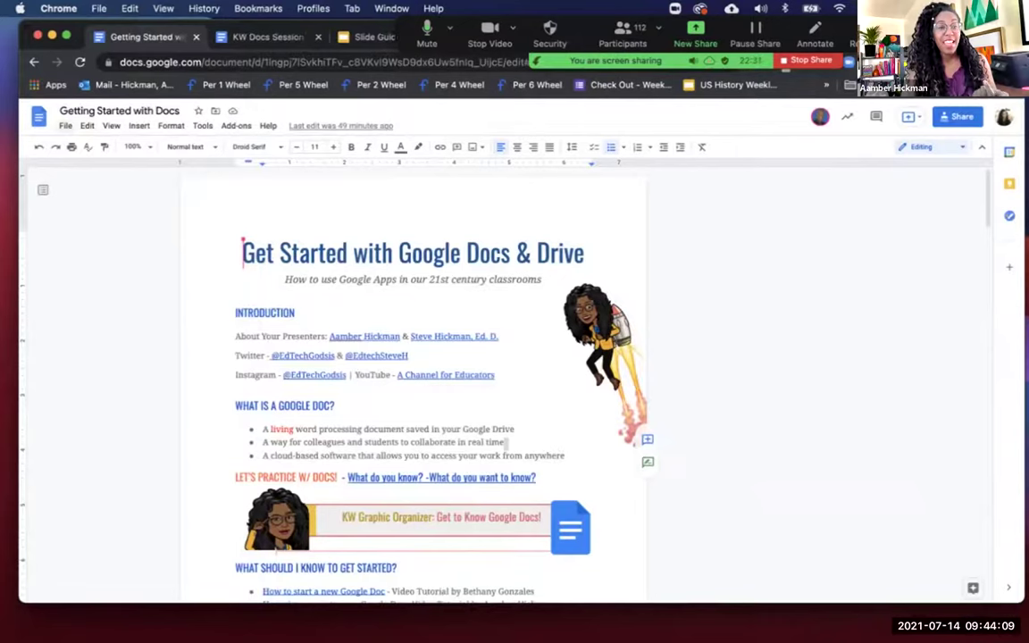
left_click(66, 126)
mouse_move(90, 174)
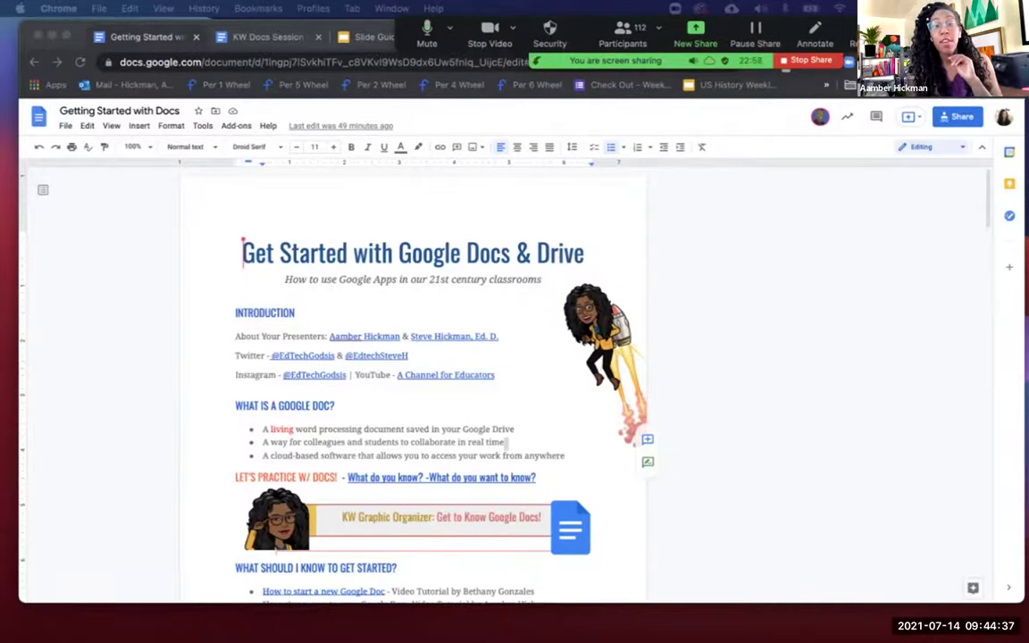
left_click(66, 126)
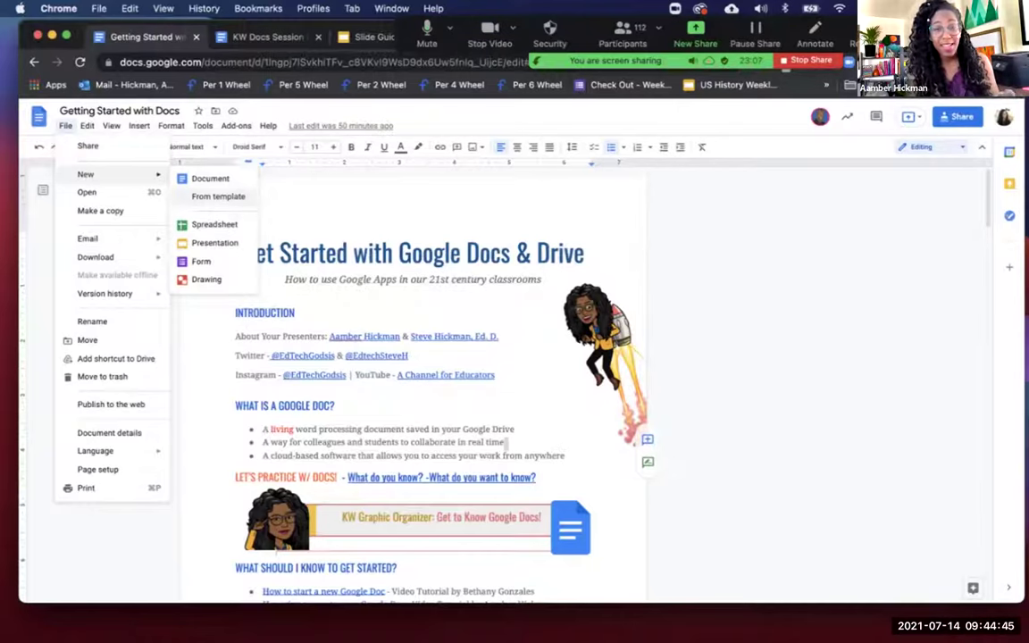
Step: Check which paragraph styles are applied to the title, the INTRODUCTION heading and the presenters line below it
left_click(242, 253)
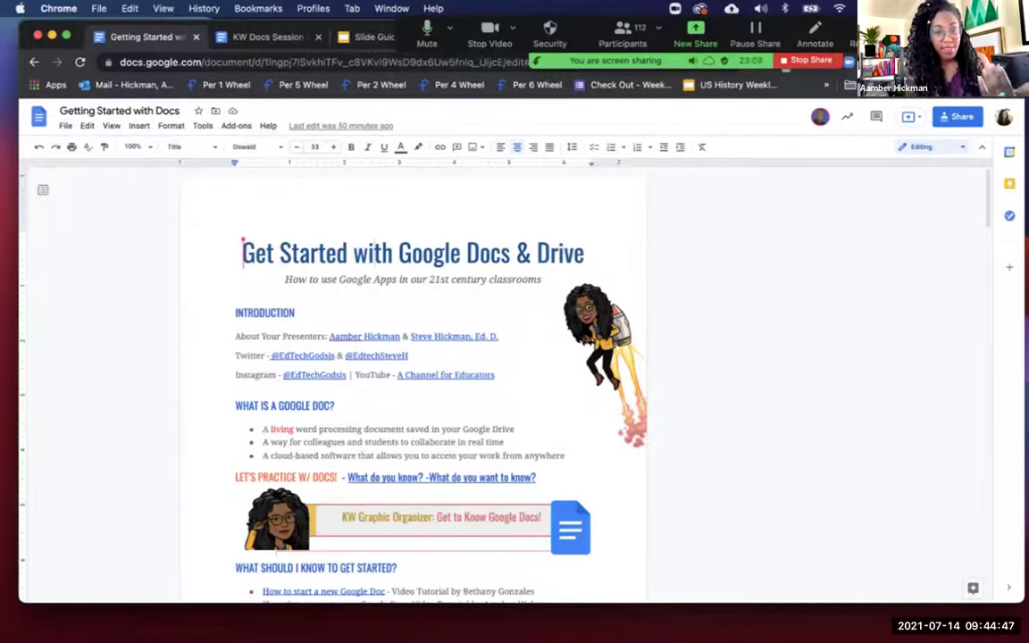
scroll(465, 376, "down", 1)
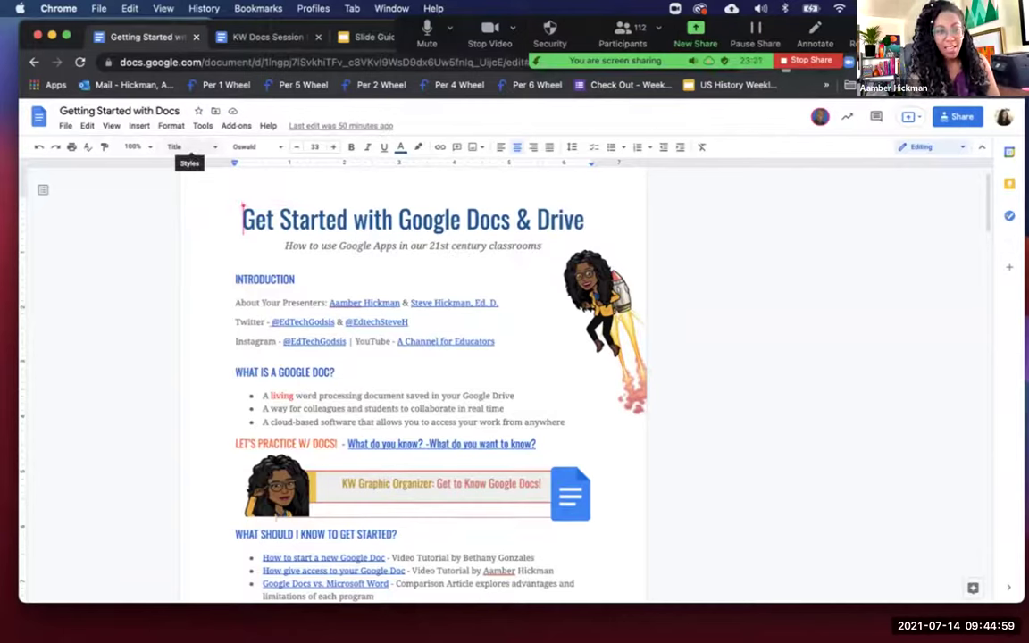
left_click(236, 279)
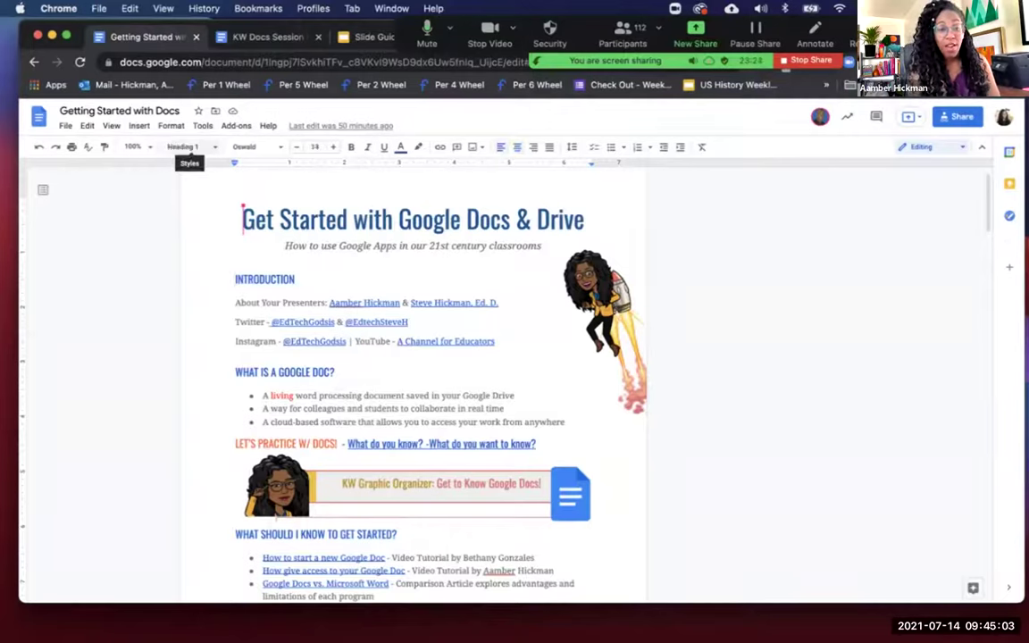
key("Down")
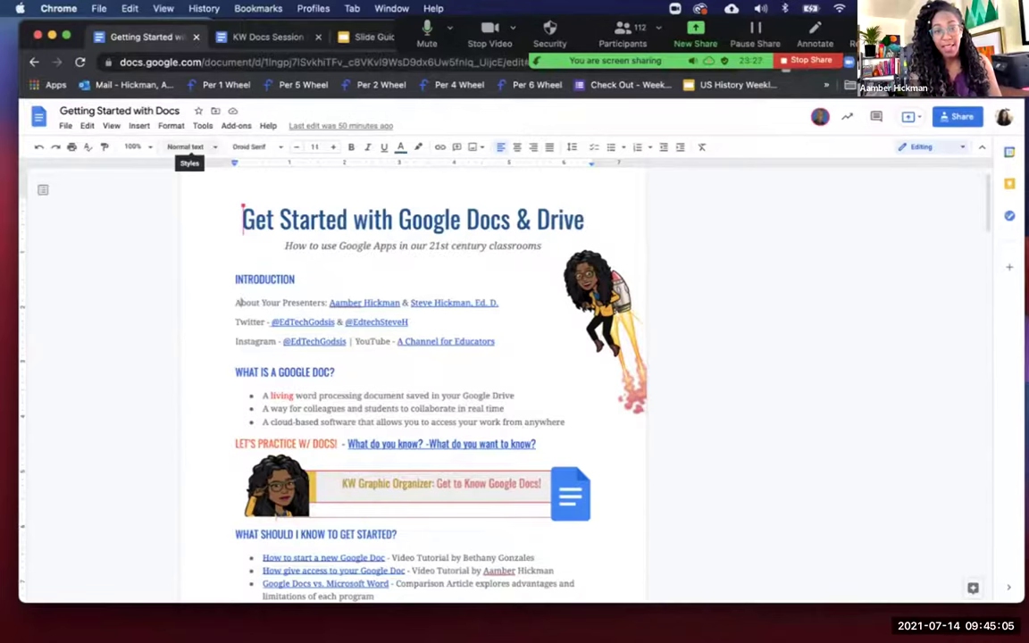
left_click(242, 219)
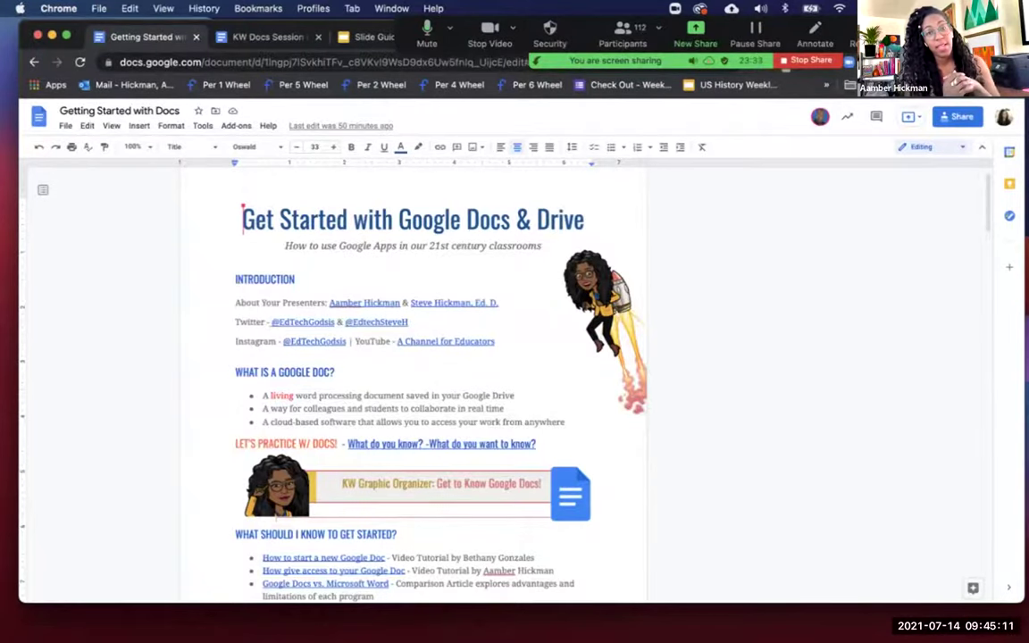
scroll(413, 375, "down", 2)
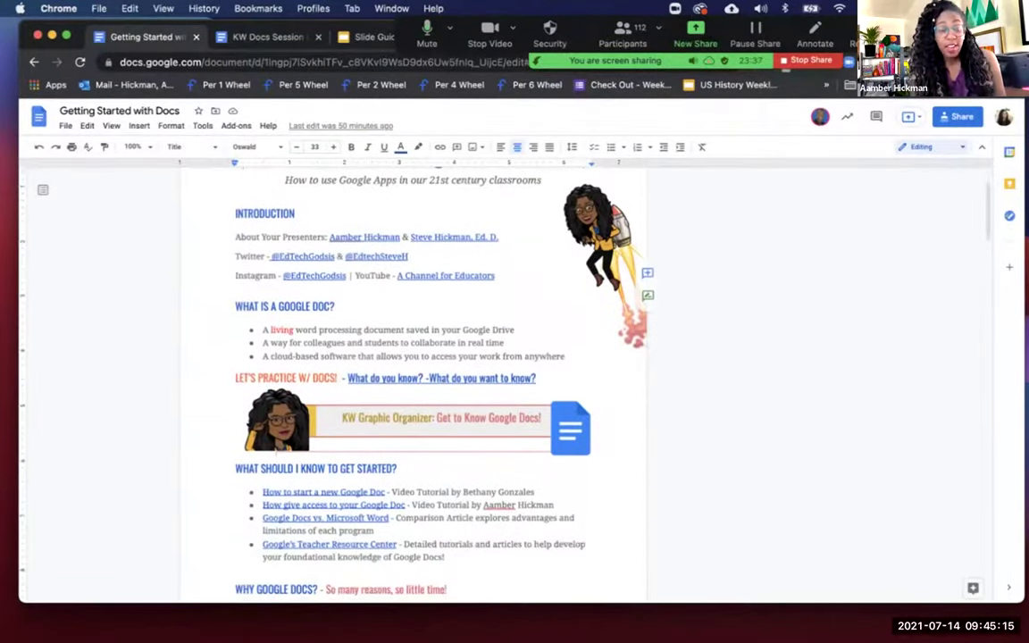
scroll(412, 375, "up", 3)
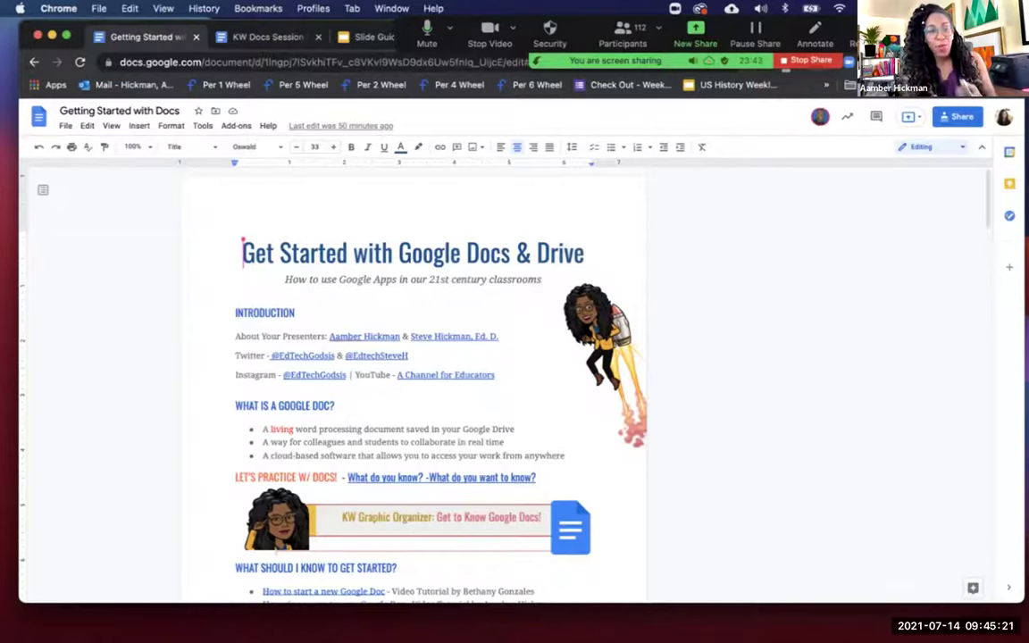
Step: Copy the link attached to the first presenter's name in the introduction
left_click(368, 336)
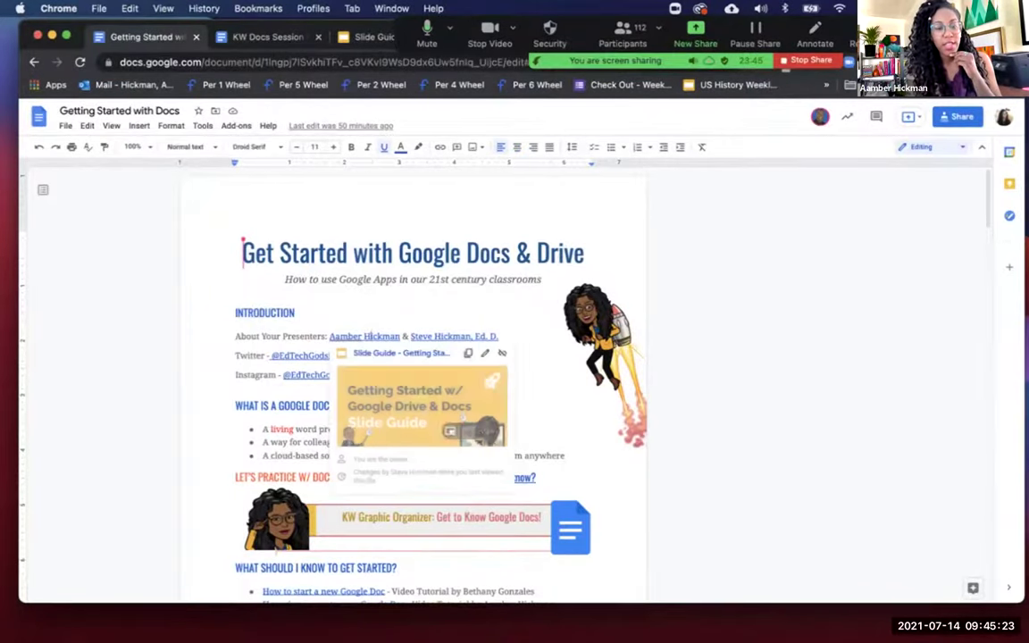
left_click(468, 351)
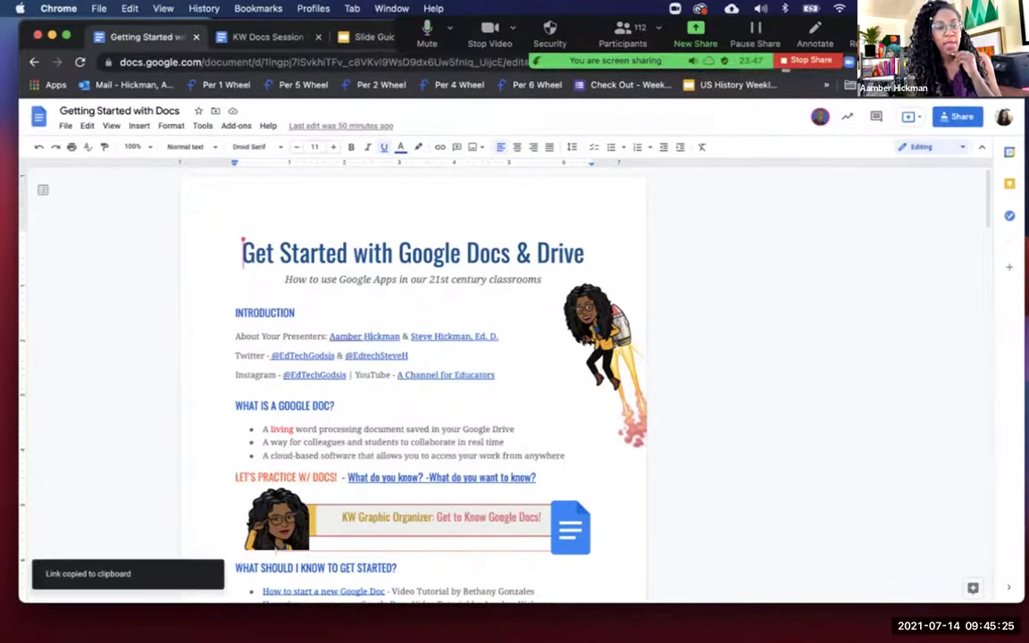
Step: Insert the thumbs-up Bitmoji image from Google Drive into the subtitle, right after "How to use"
left_click(337, 279)
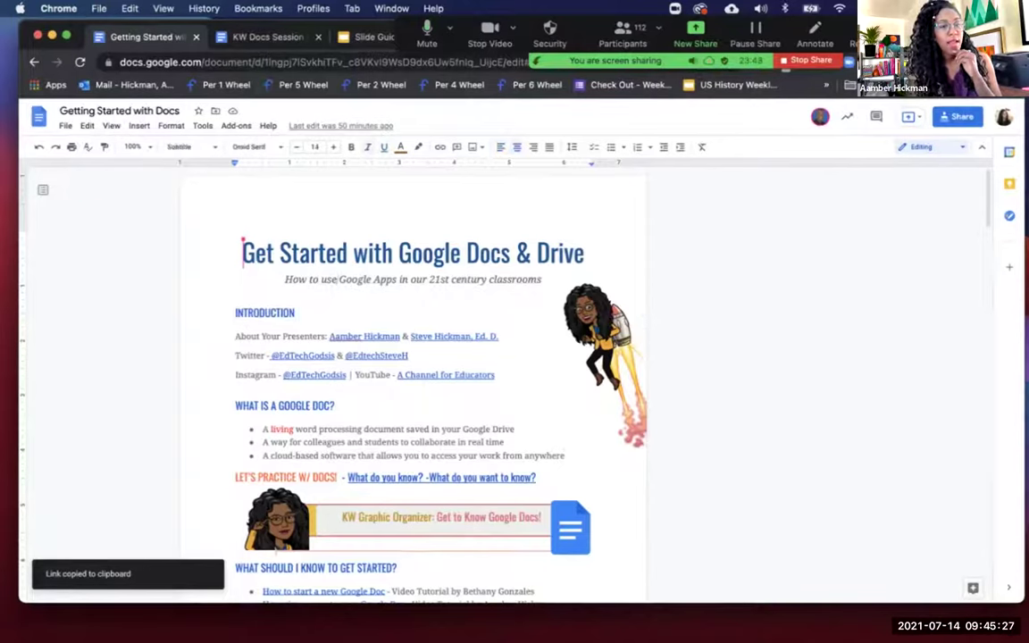
left_click(140, 125)
mouse_move(159, 147)
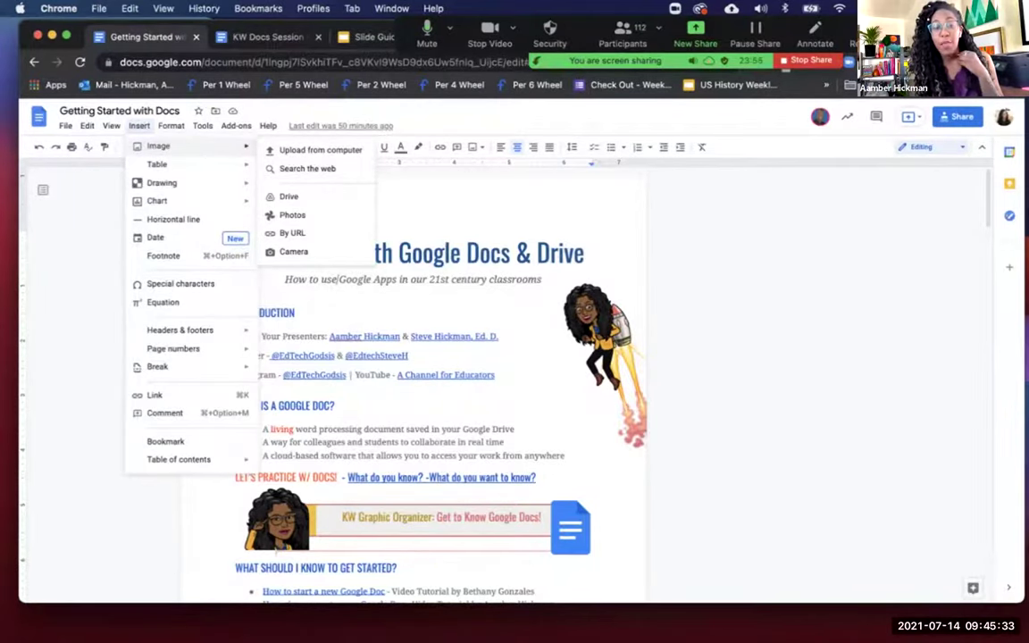
scroll(295, 133, "up", 5)
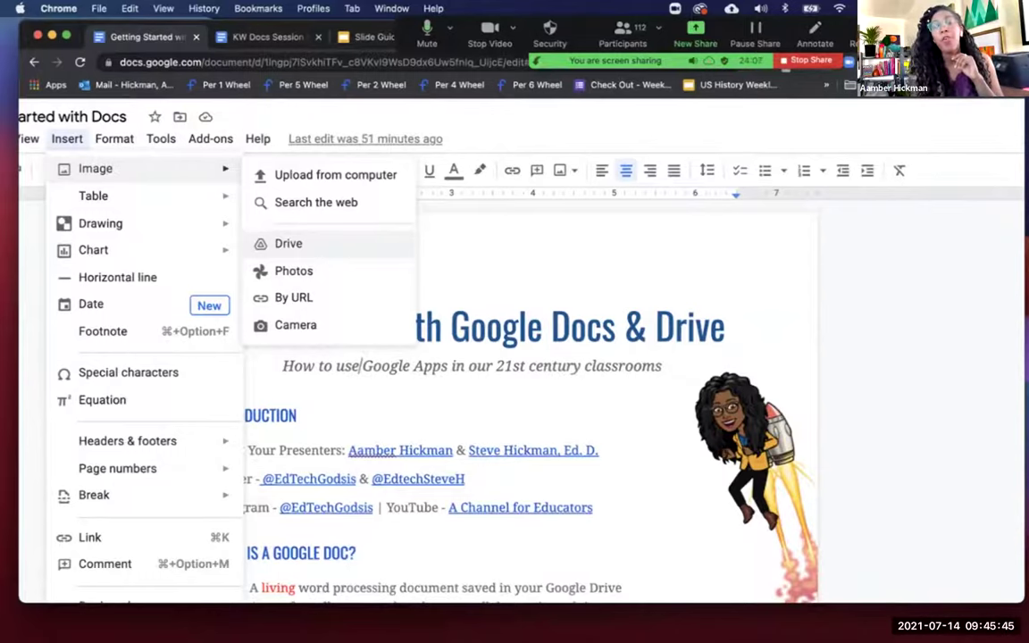
left_click(288, 243)
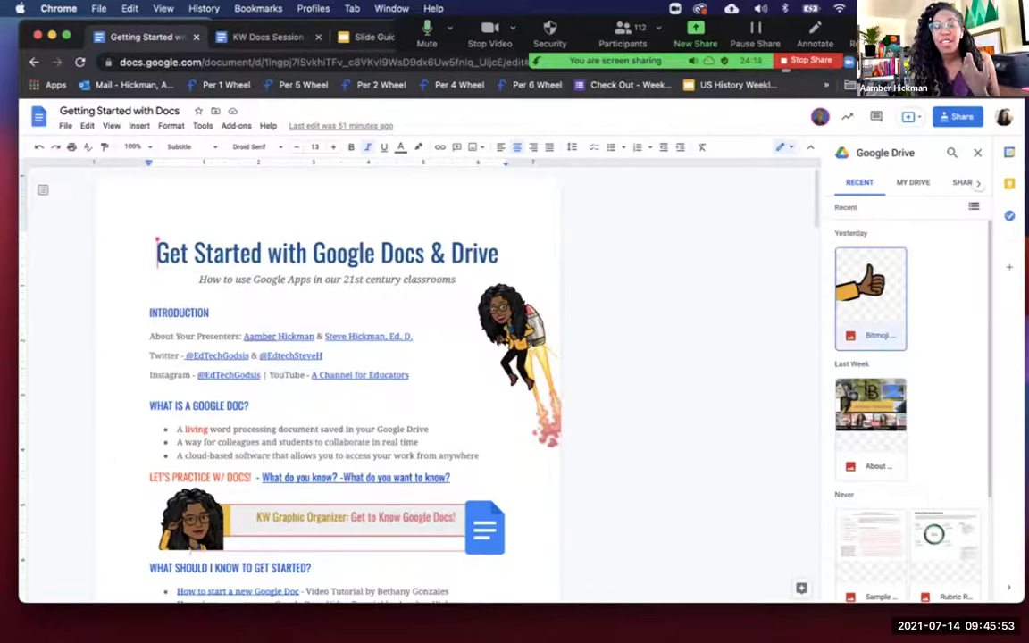
left_click(871, 295)
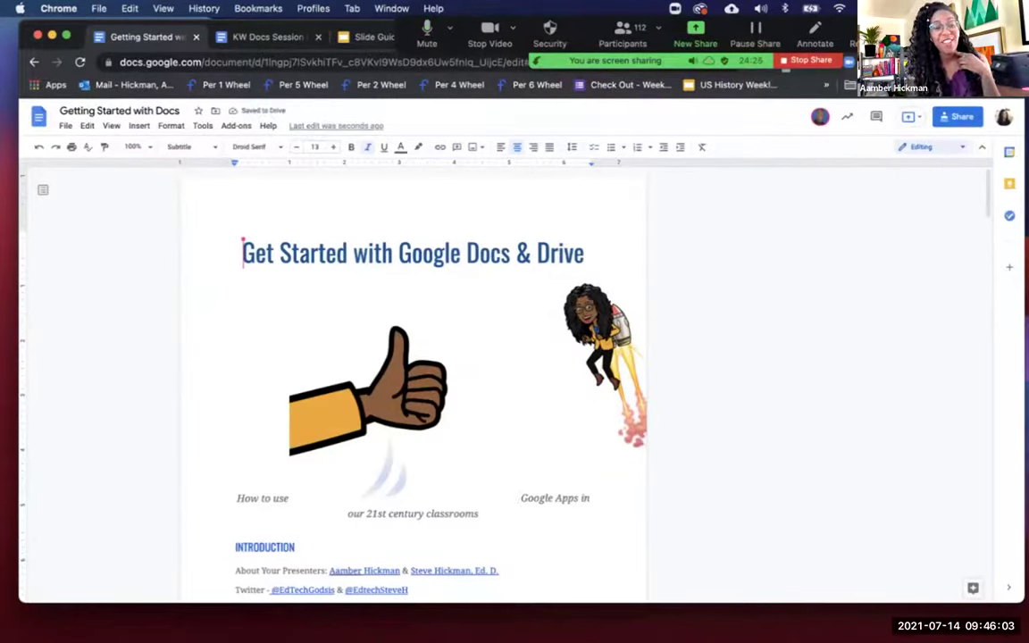
Step: Delete the thumbs-up image from the subtitle
left_click(384, 384)
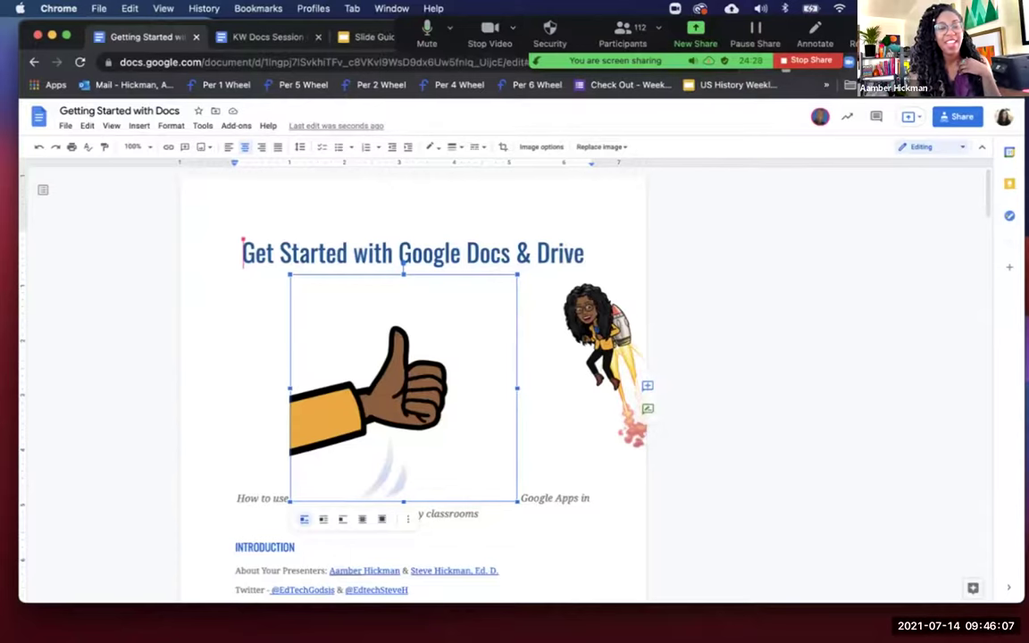
key("BackSpace")
scroll(411, 375, "down", 1)
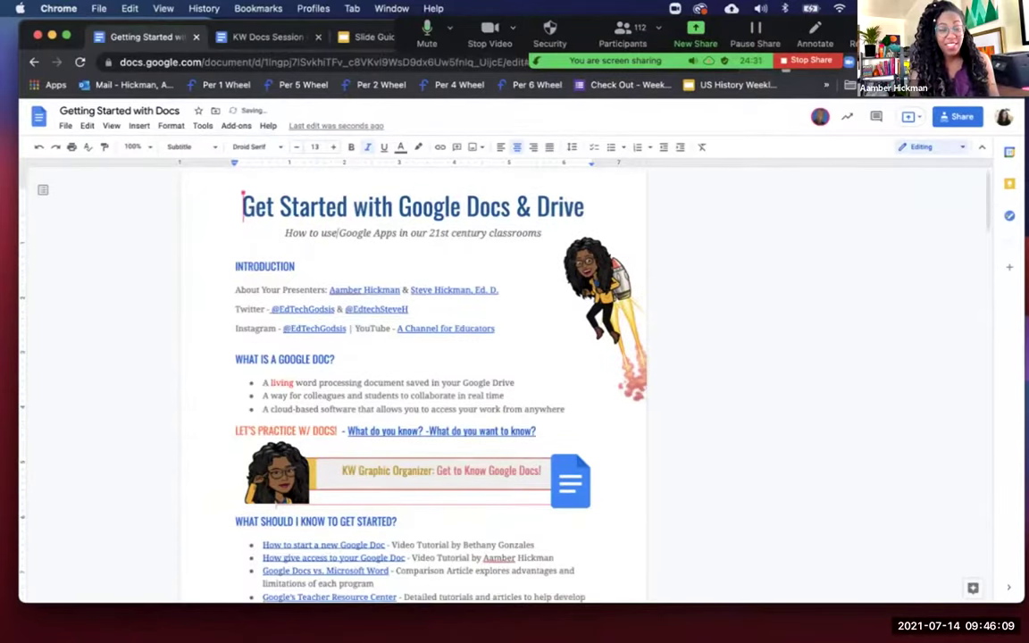
scroll(411, 375, "down", 1)
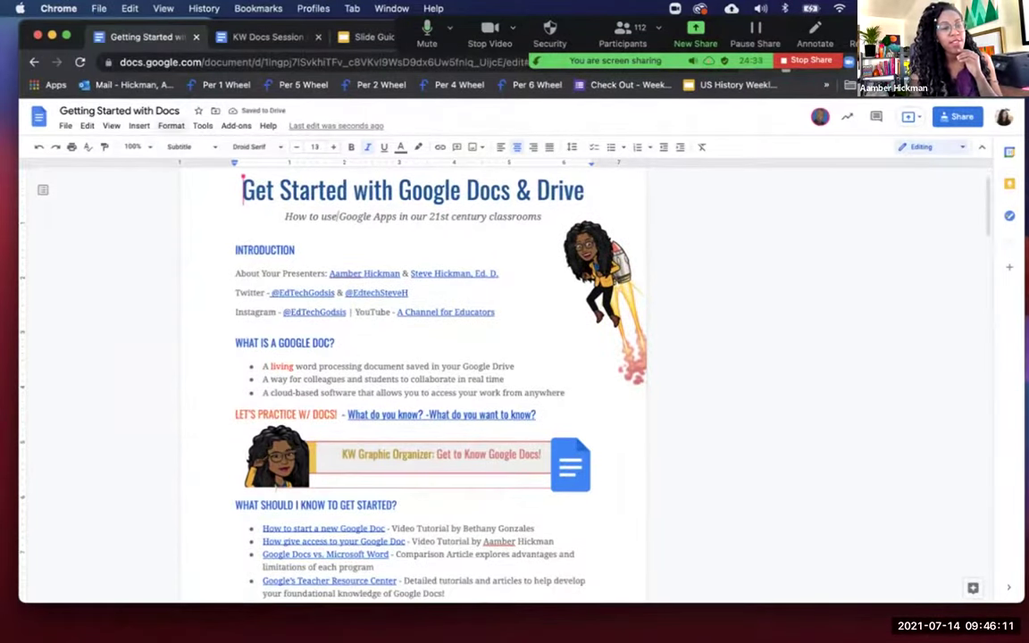
left_click(138, 125)
mouse_move(178, 164)
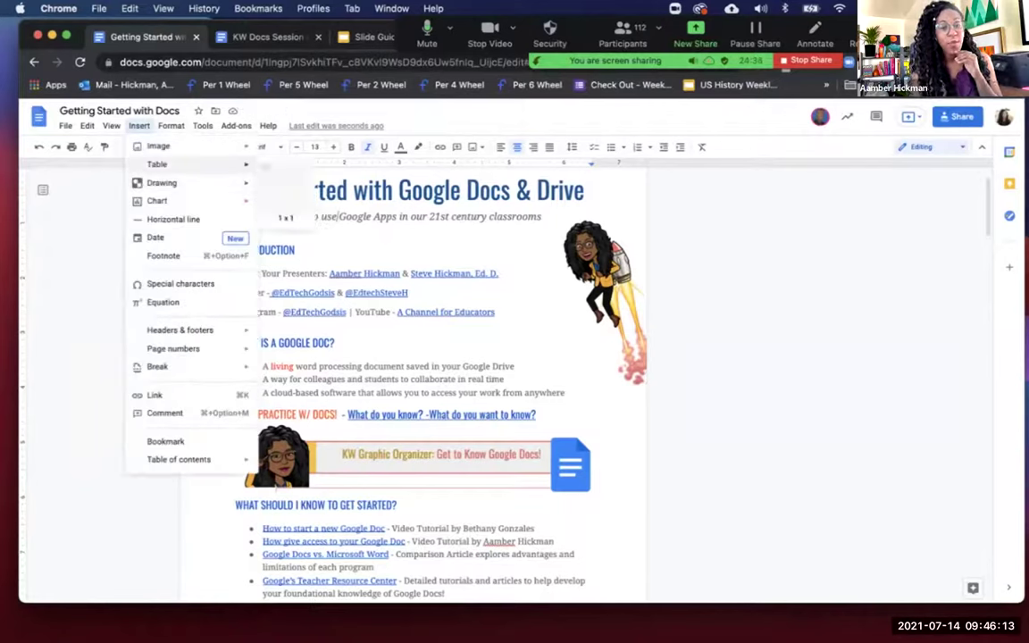
key("Escape")
left_click(335, 343)
left_click(602, 295)
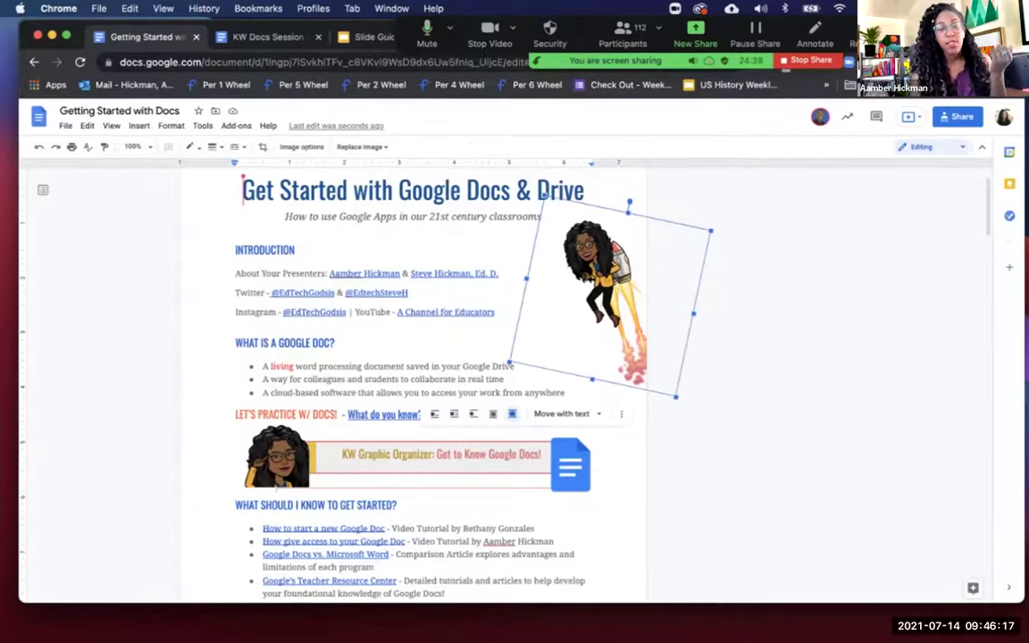
Step: Add a blank line below the Instagram and YouTube line and insert a table with 3 columns and 4 rows there
left_click(496, 311)
key("Return")
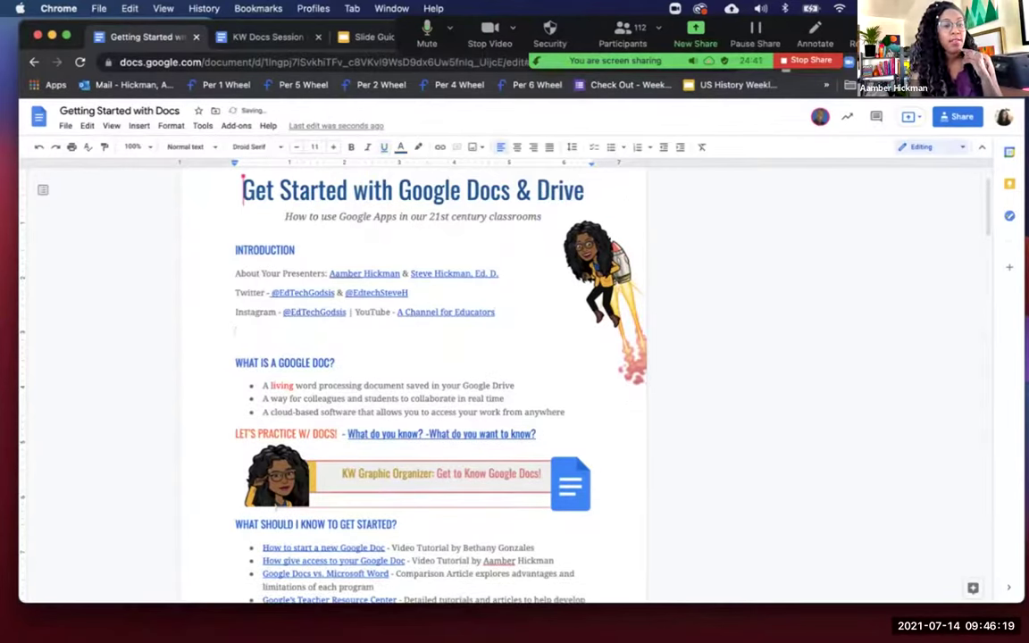
left_click(139, 125)
mouse_move(205, 165)
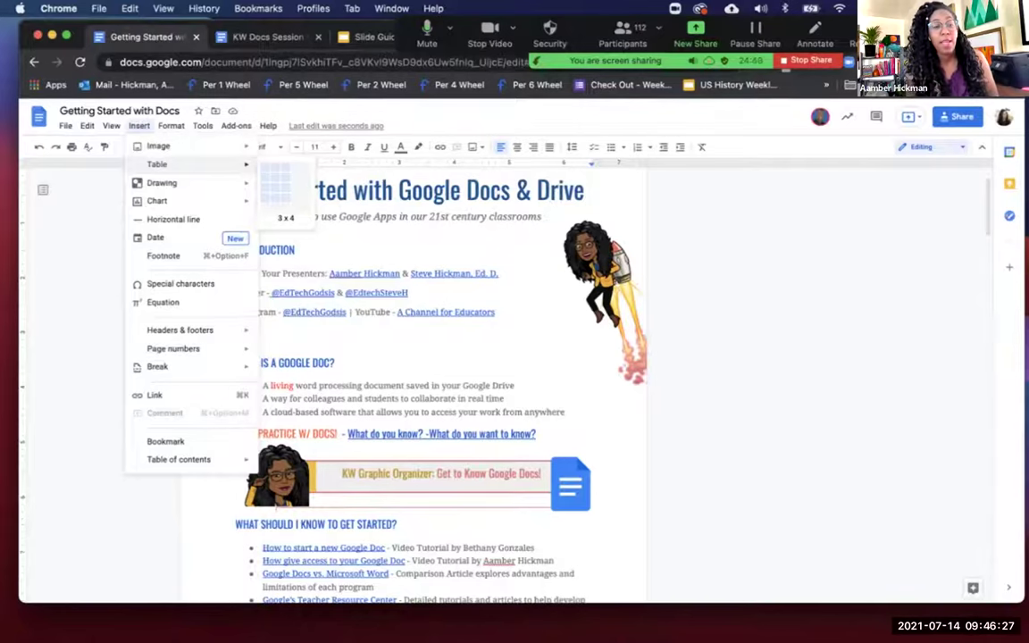
left_click(282, 194)
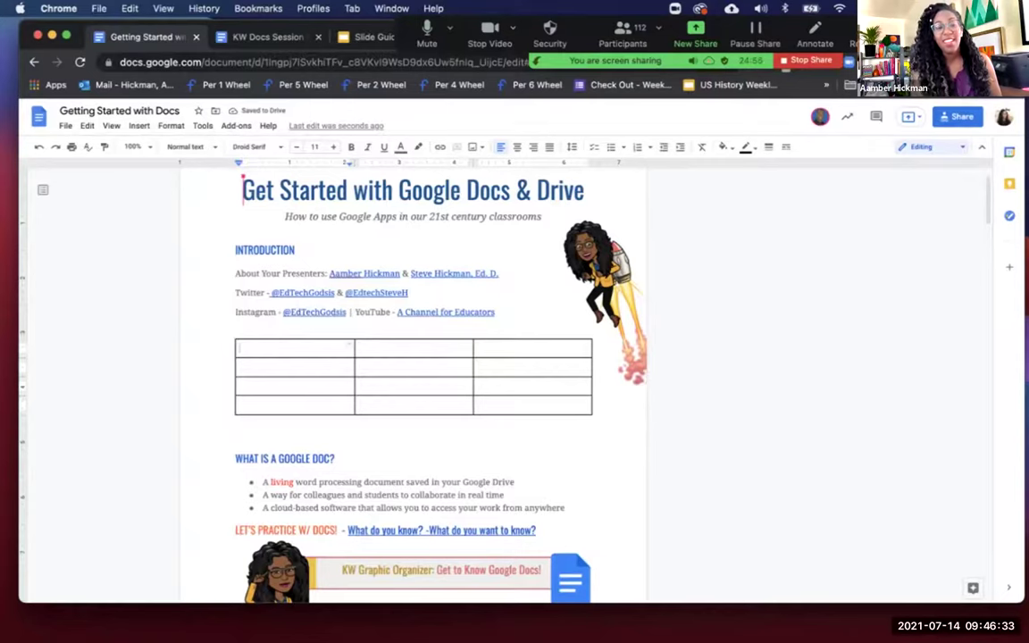
Step: Undo the table insertion and remove the added blank line above the "WHAT IS A GOOGLE DOC?" heading
key("ctrl+z")
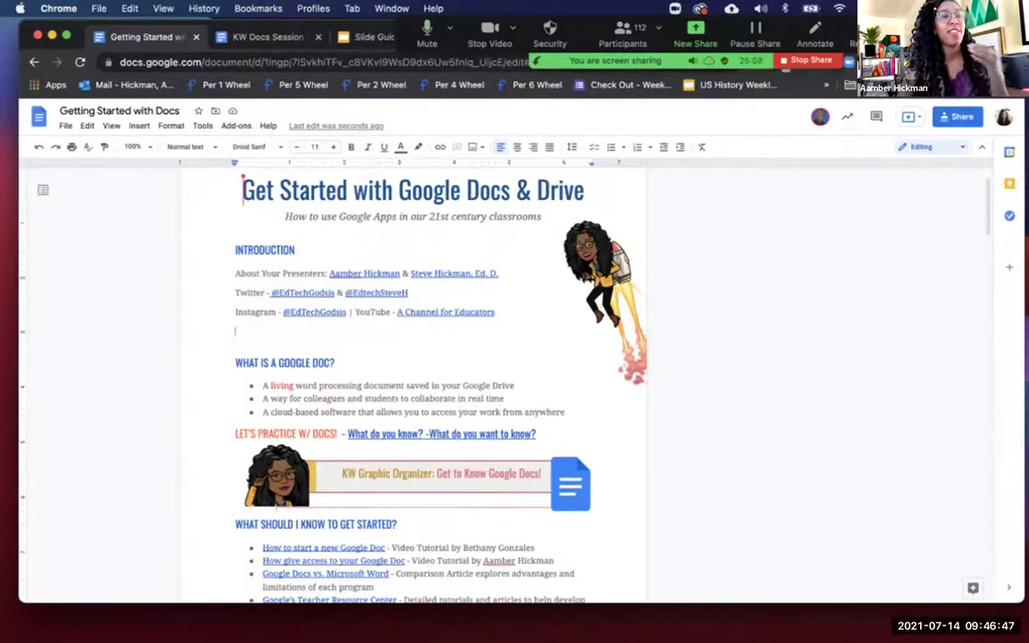
key("BackSpace")
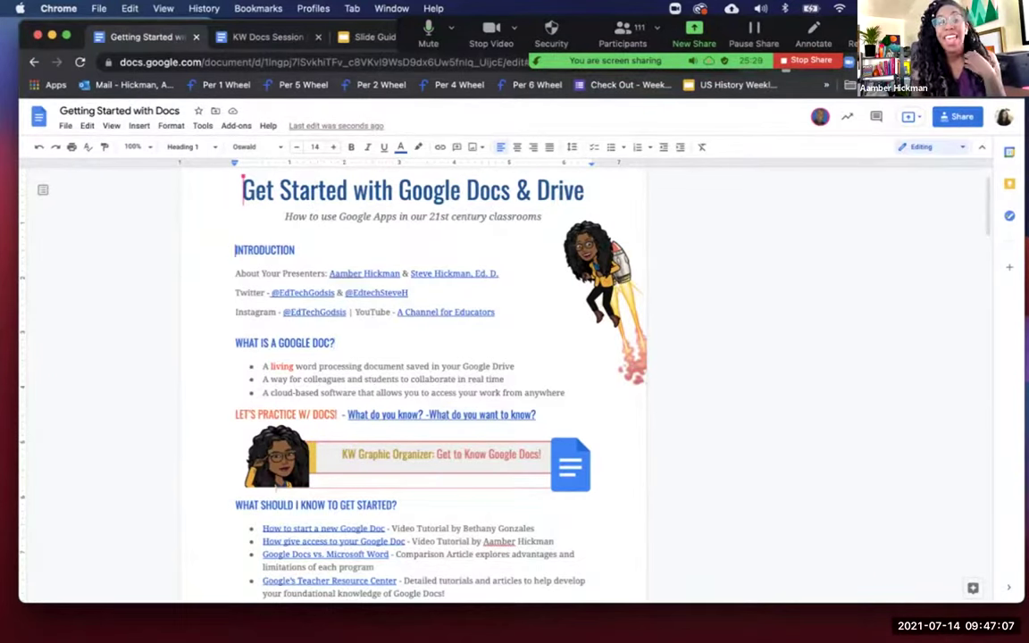
left_click(236, 273)
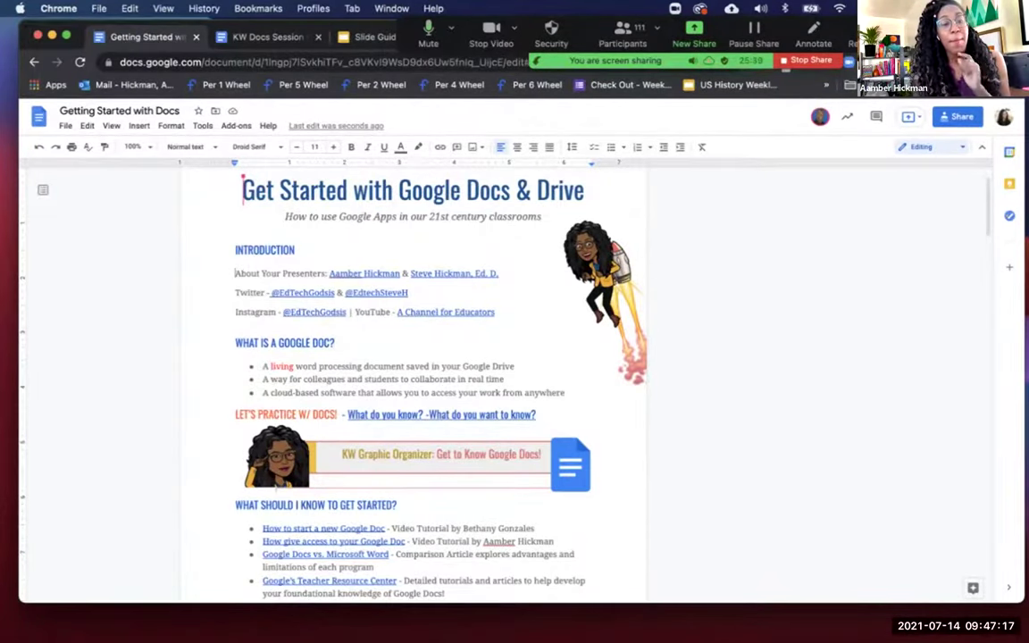
Step: Look through the document down to "WHAT SHOULD I KNOW TO GET STARTED?" and preview the links on starting a Google Doc and giving access
scroll(335, 310, "down", 1)
left_click(335, 310)
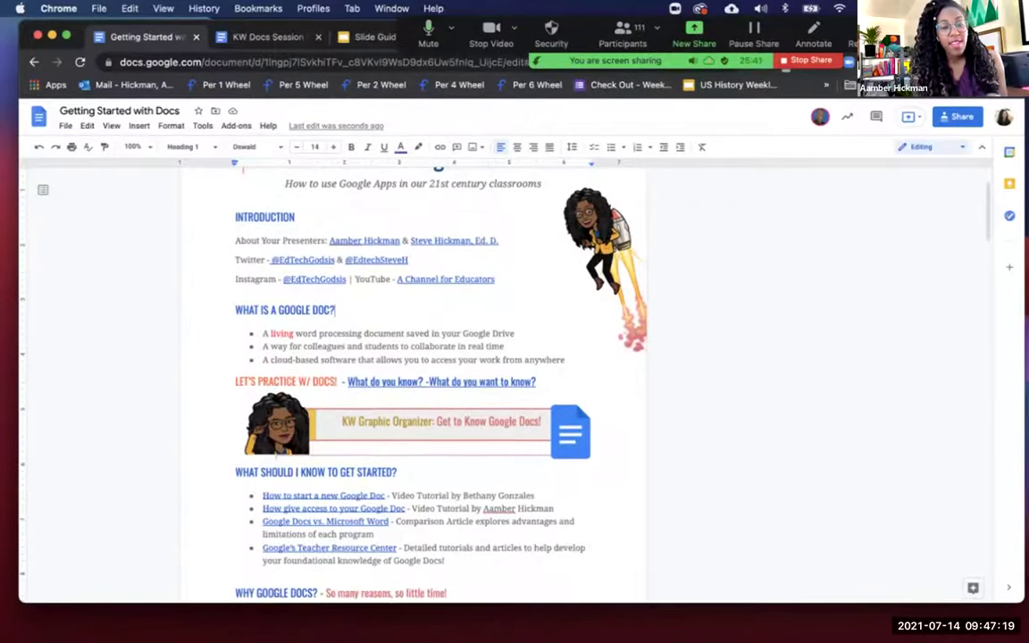
scroll(357, 357, "down", 1)
left_click(271, 290)
double_click(281, 290)
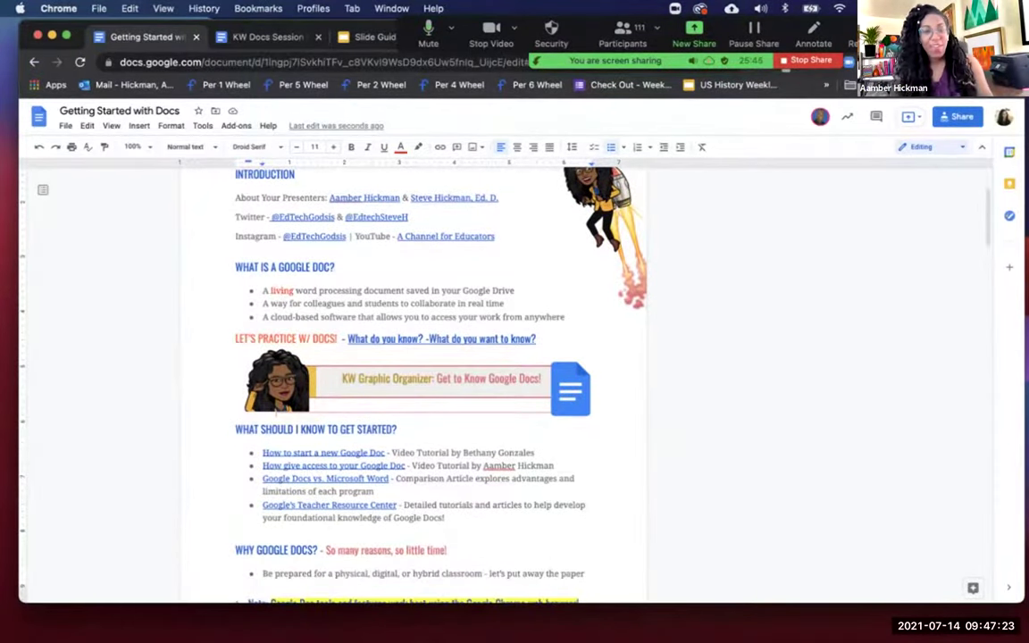
scroll(410, 375, "down", 3)
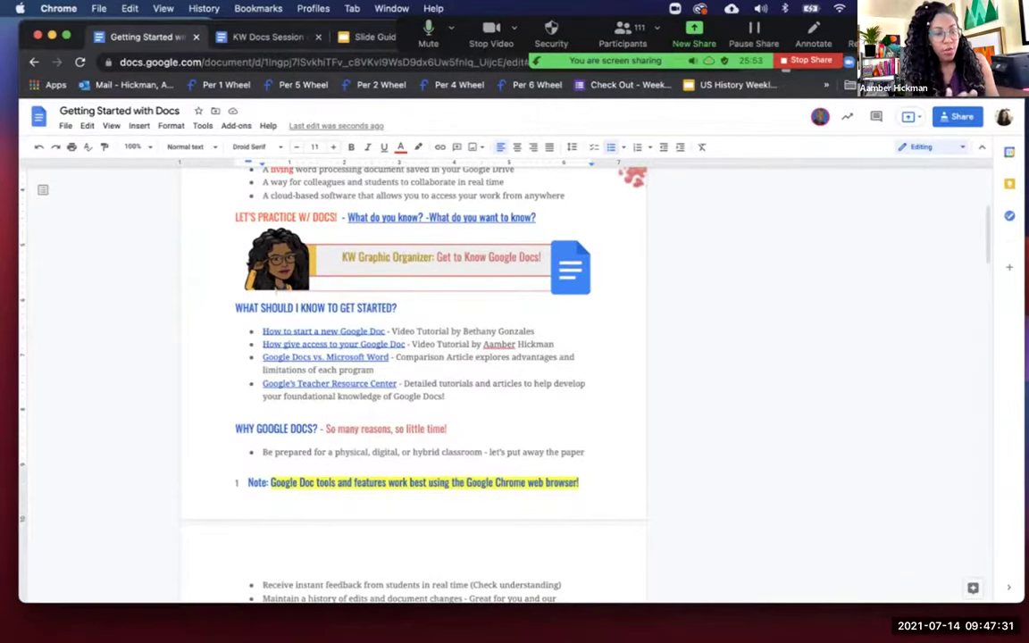
left_click(323, 331)
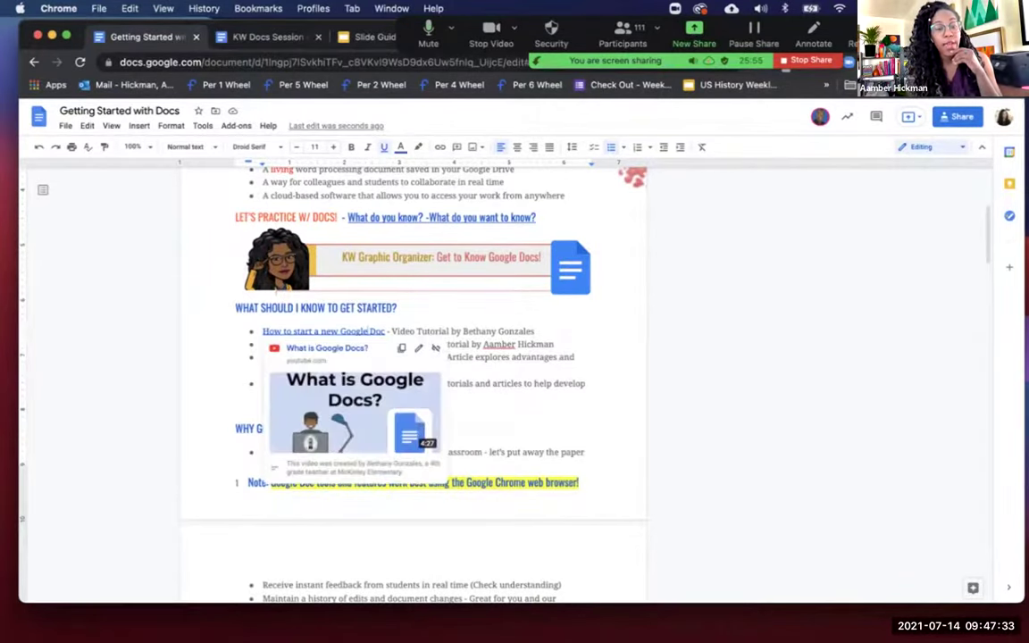
mouse_move(404, 436)
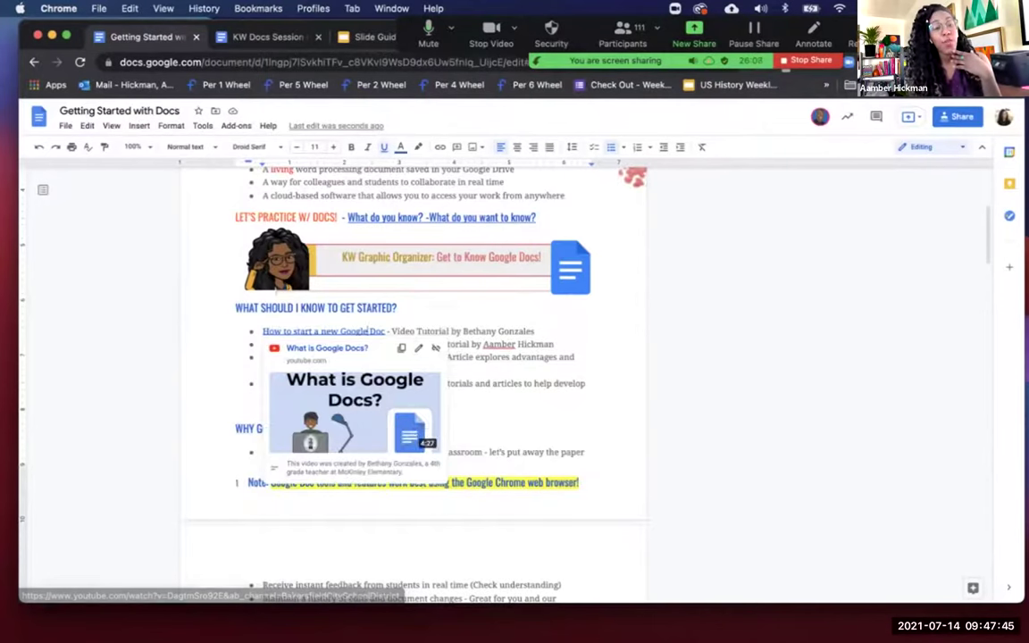
mouse_move(335, 346)
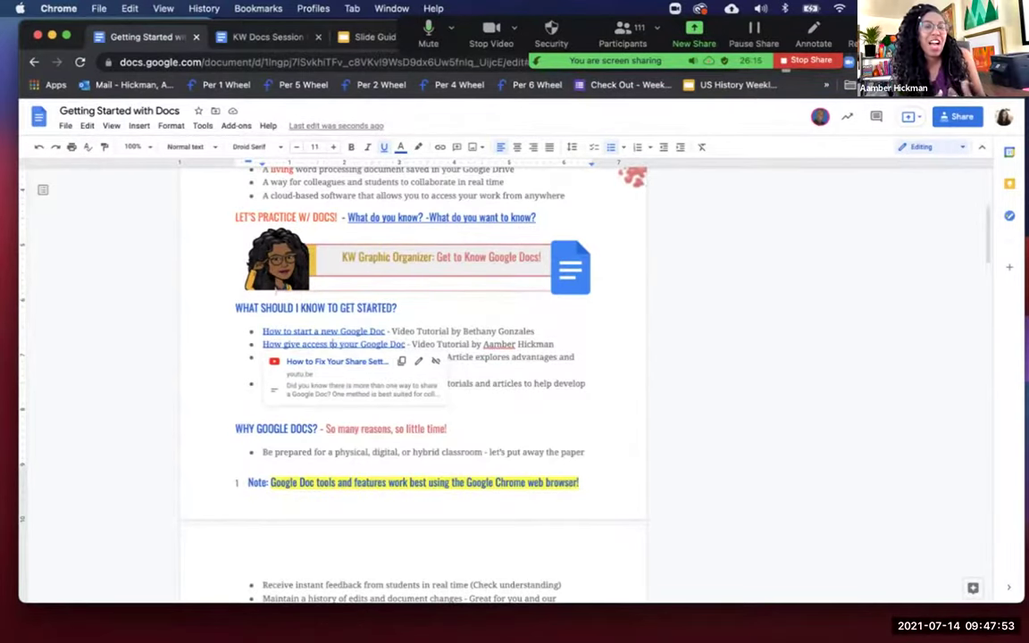
Step: Open the document's sharing settings and add the second suggested contact as a recipient with the Viewer role
left_click(512, 356)
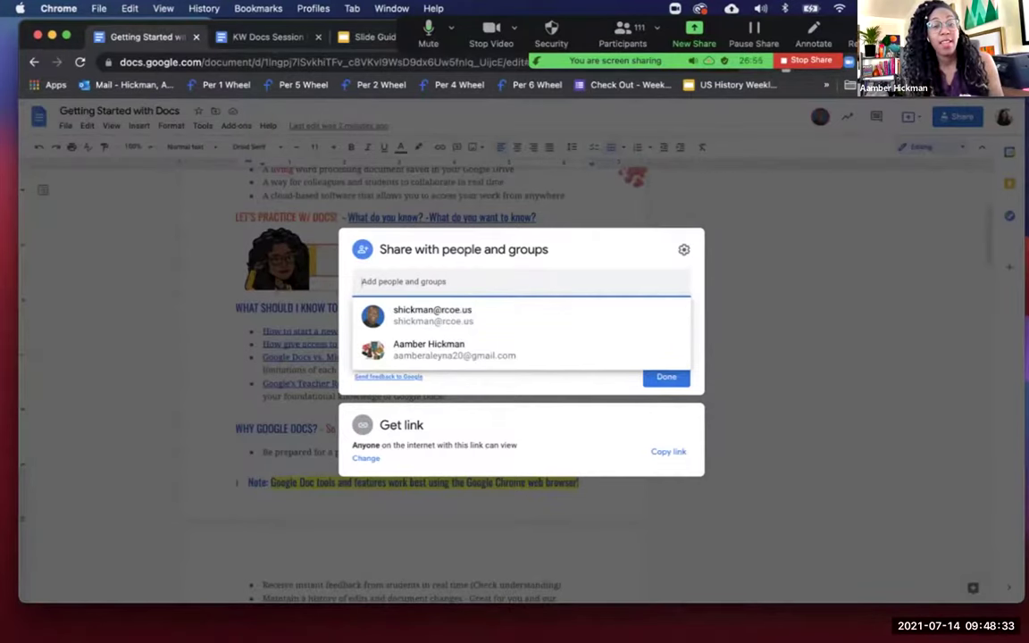
key("Down")
key("Down")
key("Return")
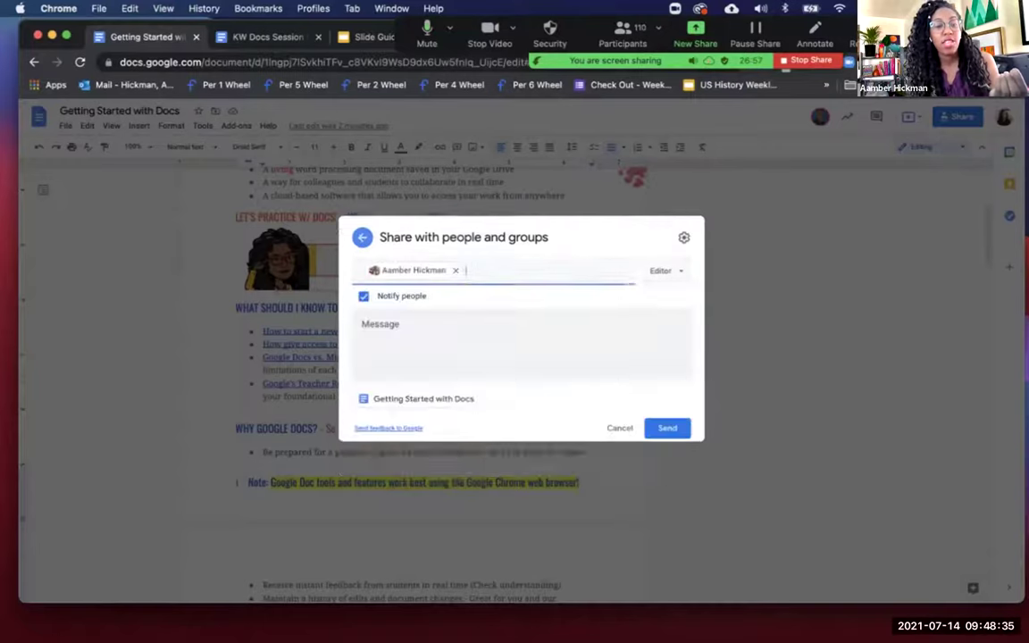
key("Tab")
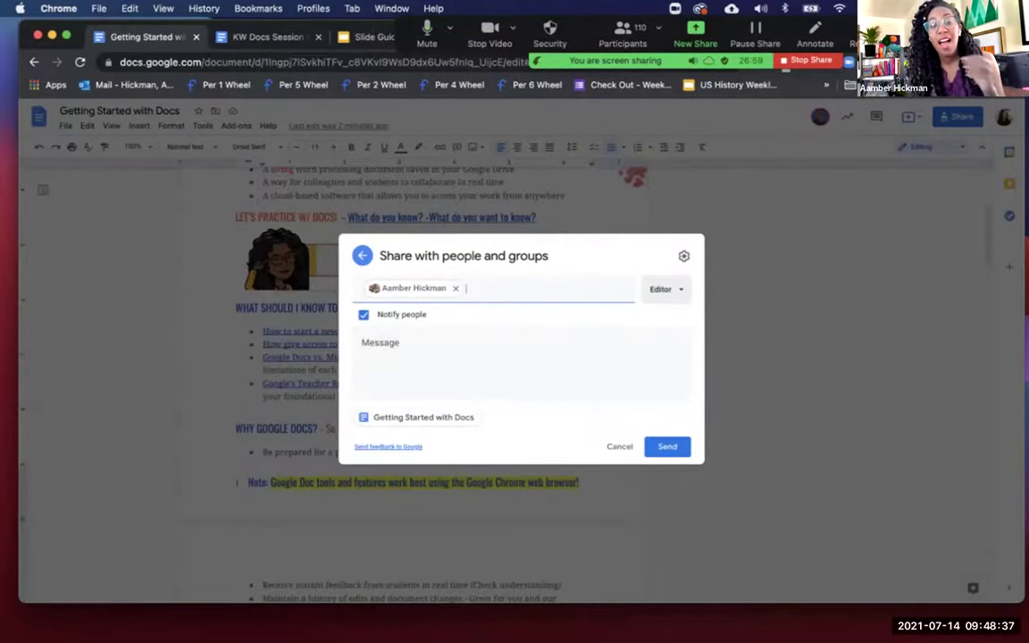
key("Return")
key("Down")
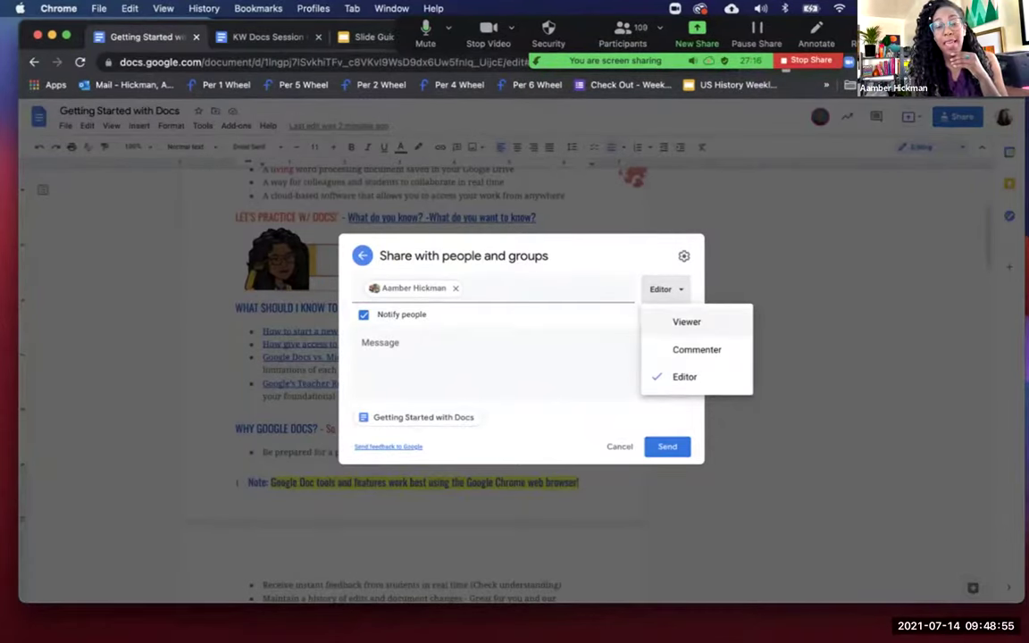
key("Return")
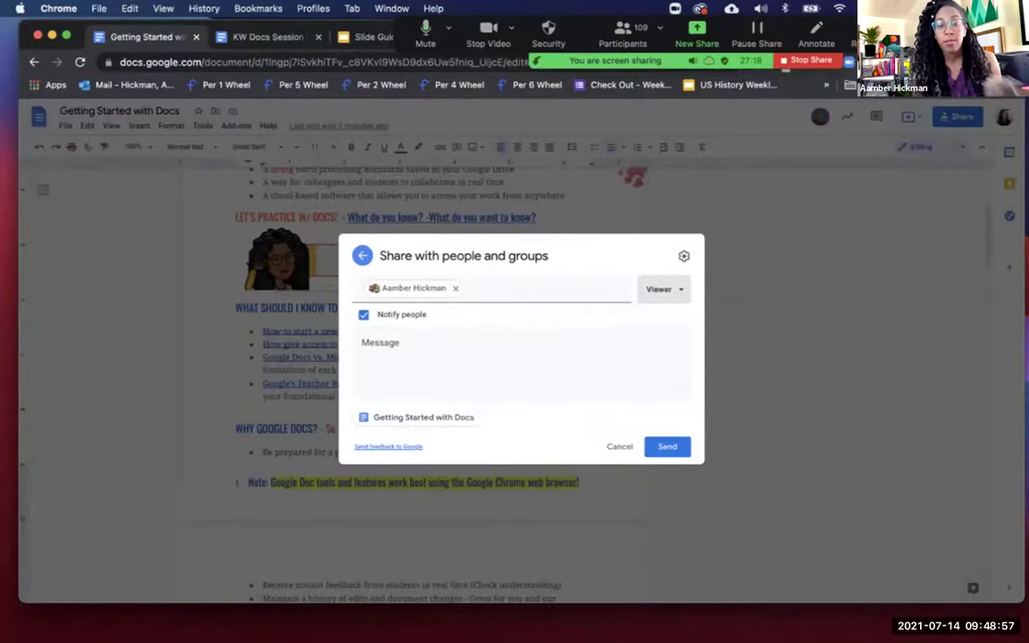
Step: Switch the recipient's role to Commenter and to Editor, and close the sharing settings without sending the invitation
key("Return")
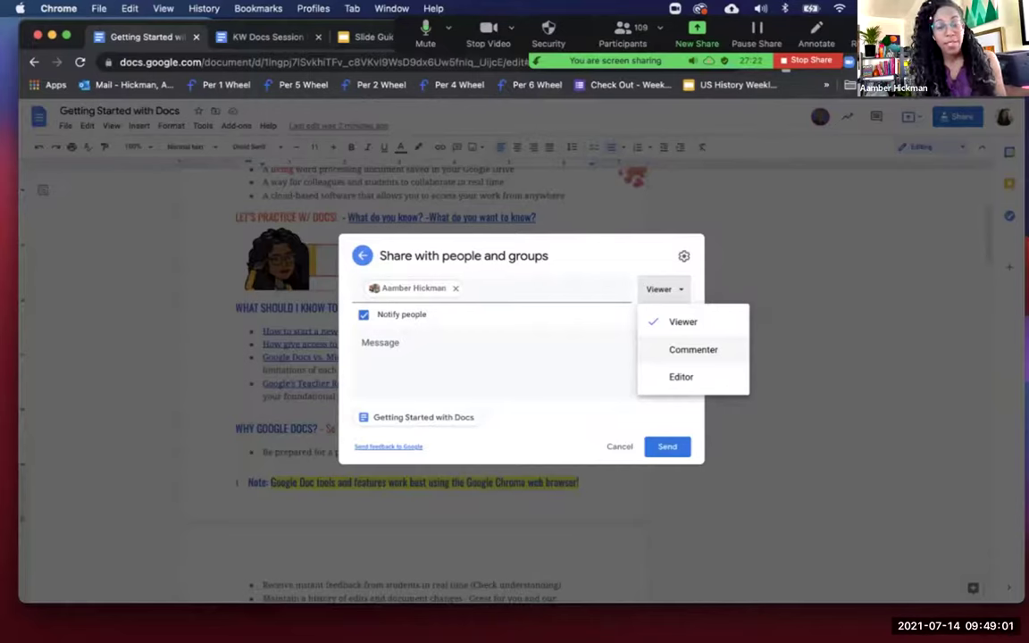
key("Return")
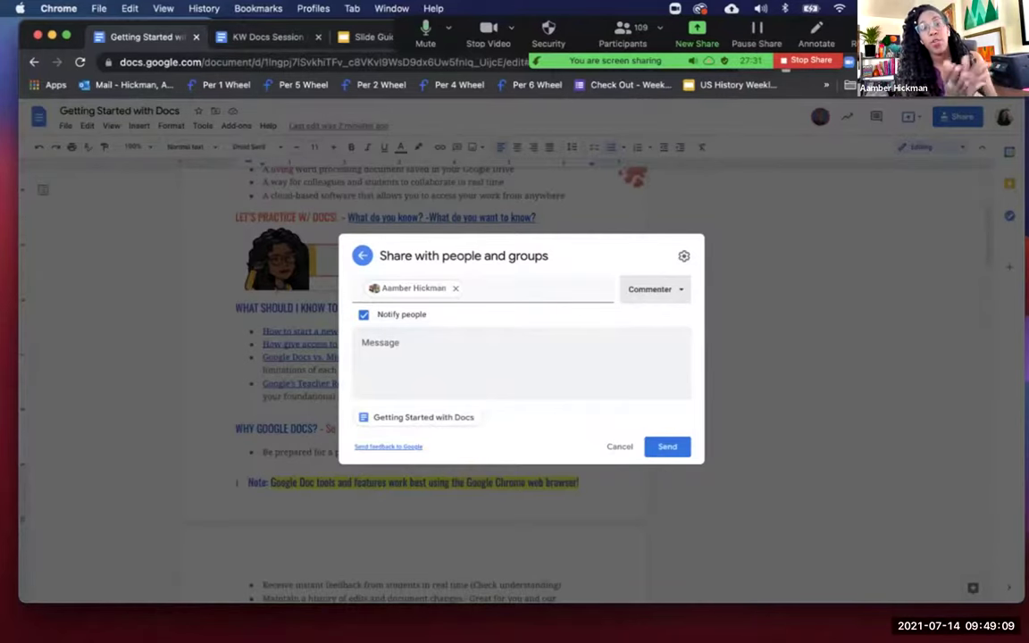
left_click(654, 288)
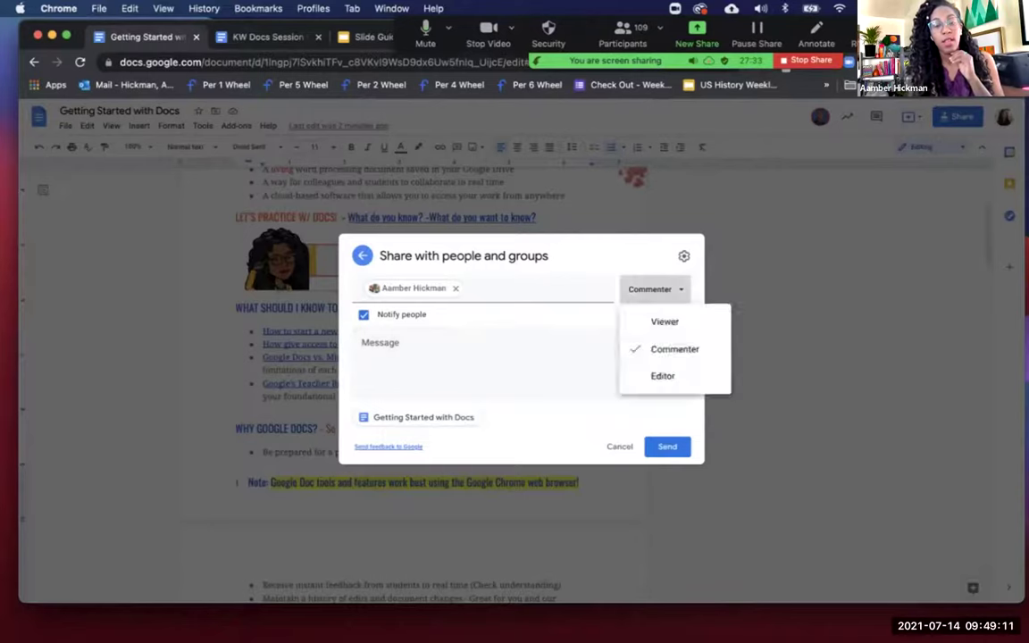
left_click(664, 374)
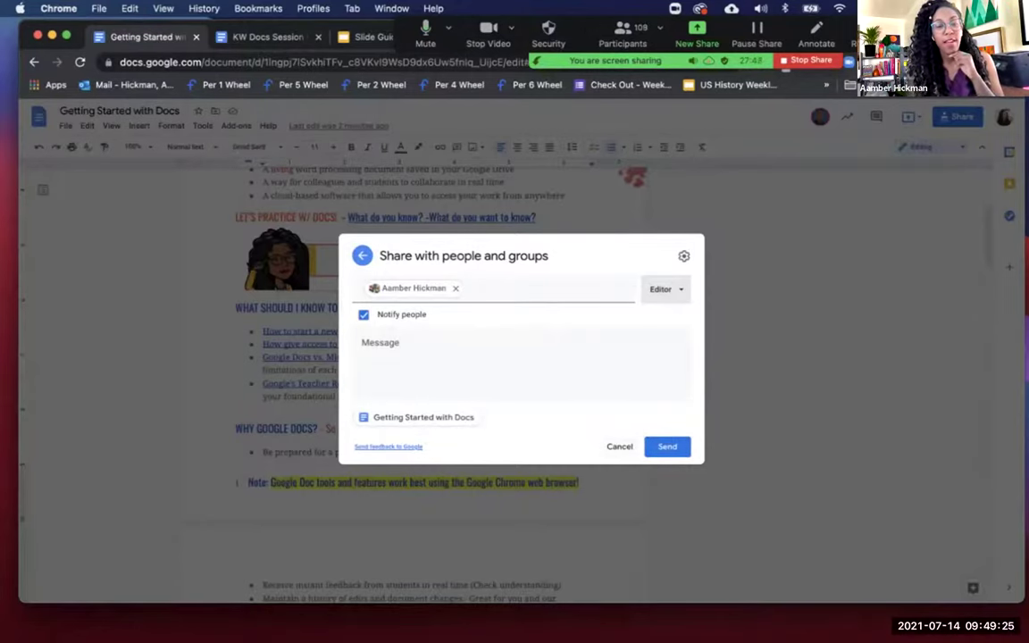
key("Escape")
key("Escape")
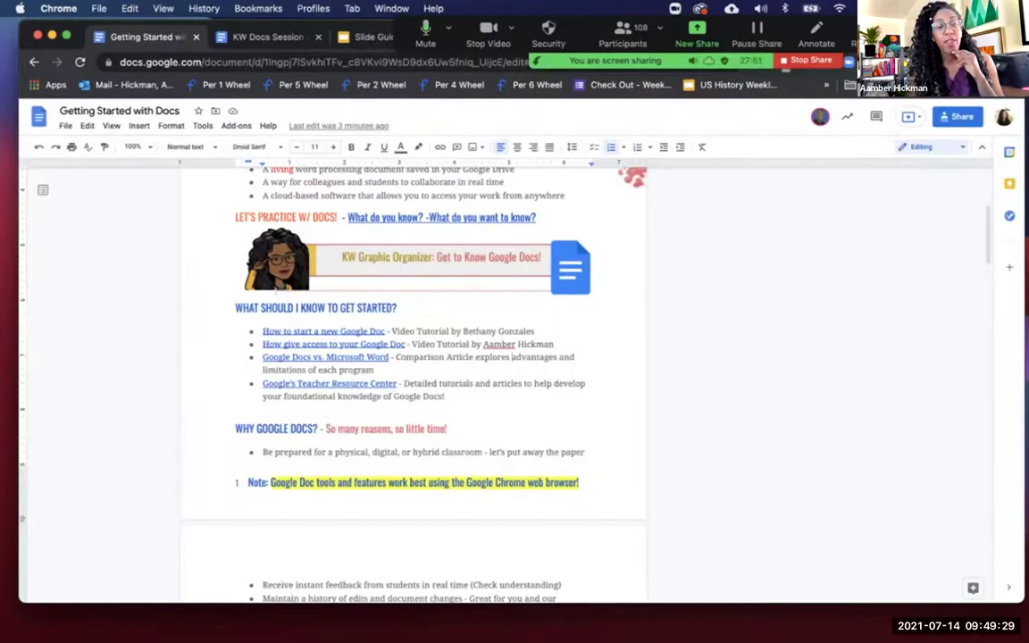
Step: Open the document's link sharing settings and change the general access to Restricted
left_click(327, 343)
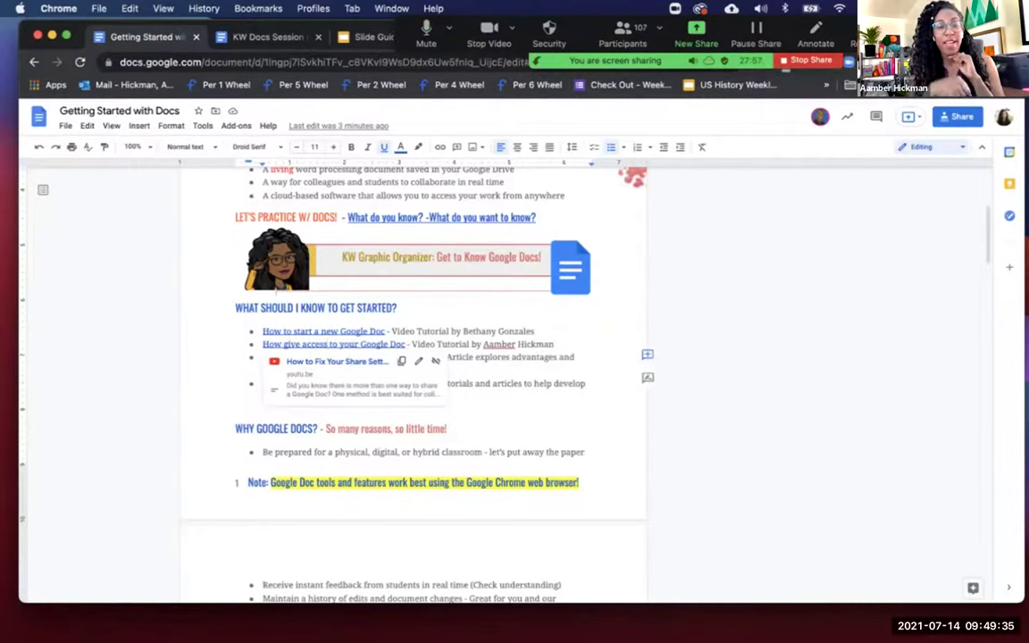
left_click(521, 344)
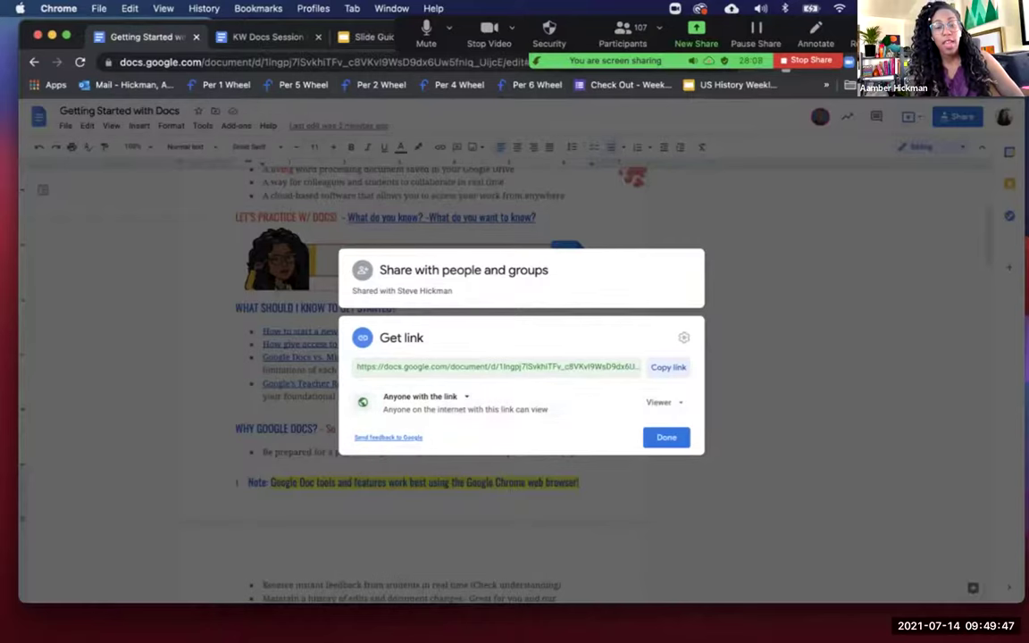
left_click(420, 396)
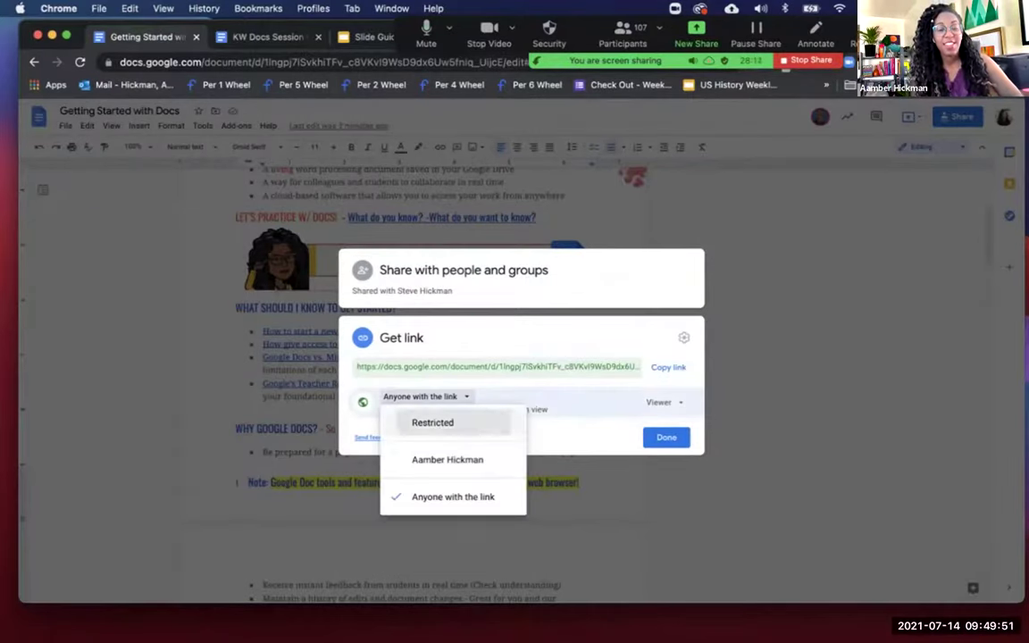
left_click(432, 423)
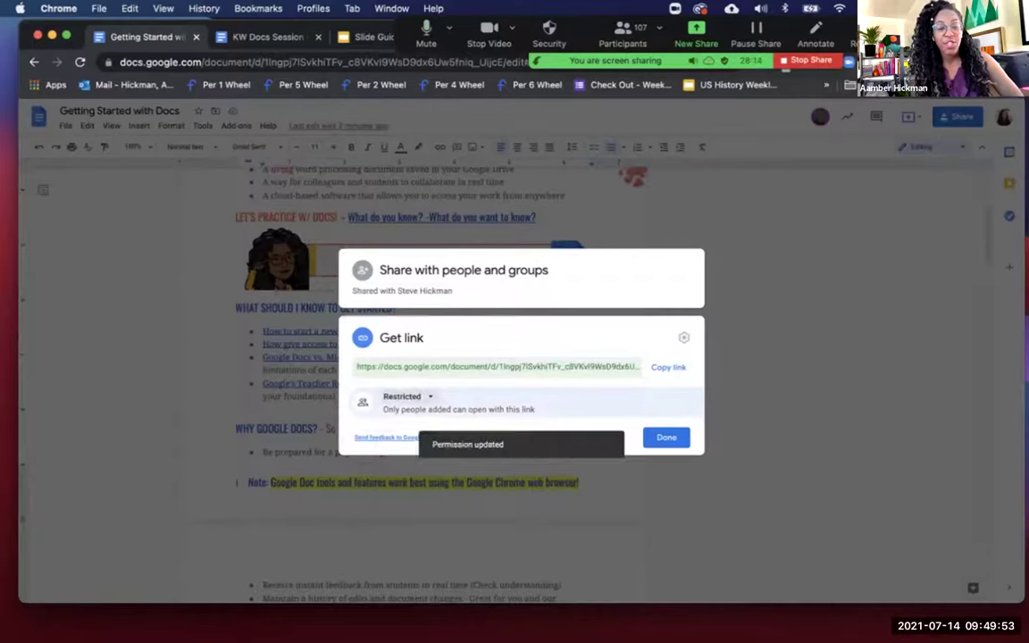
Step: Set the link access to "Anyone with the link", copy the document link and close the sharing settings
left_click(406, 396)
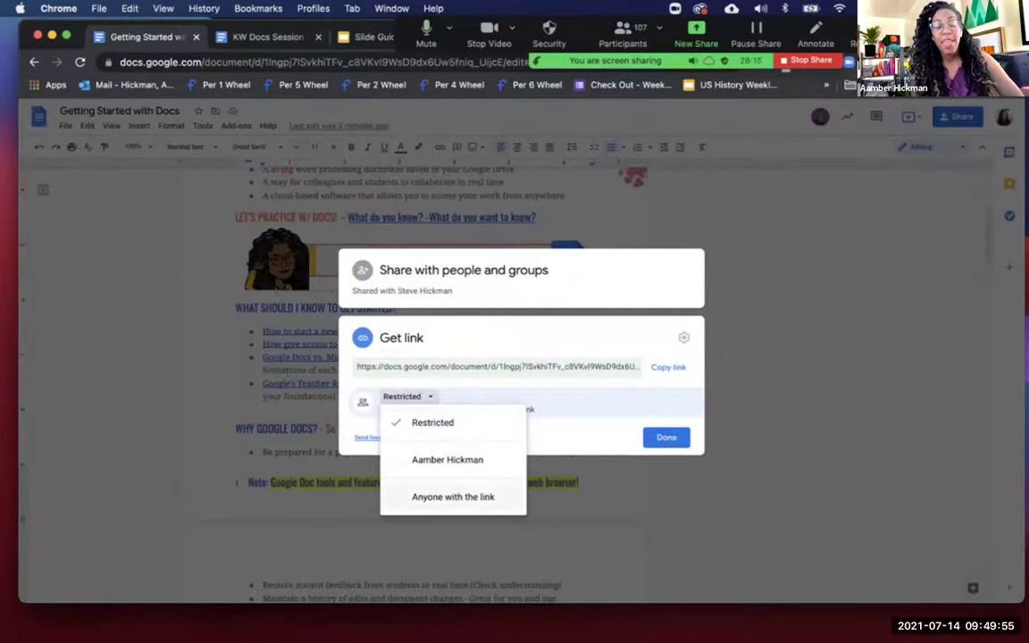
left_click(453, 496)
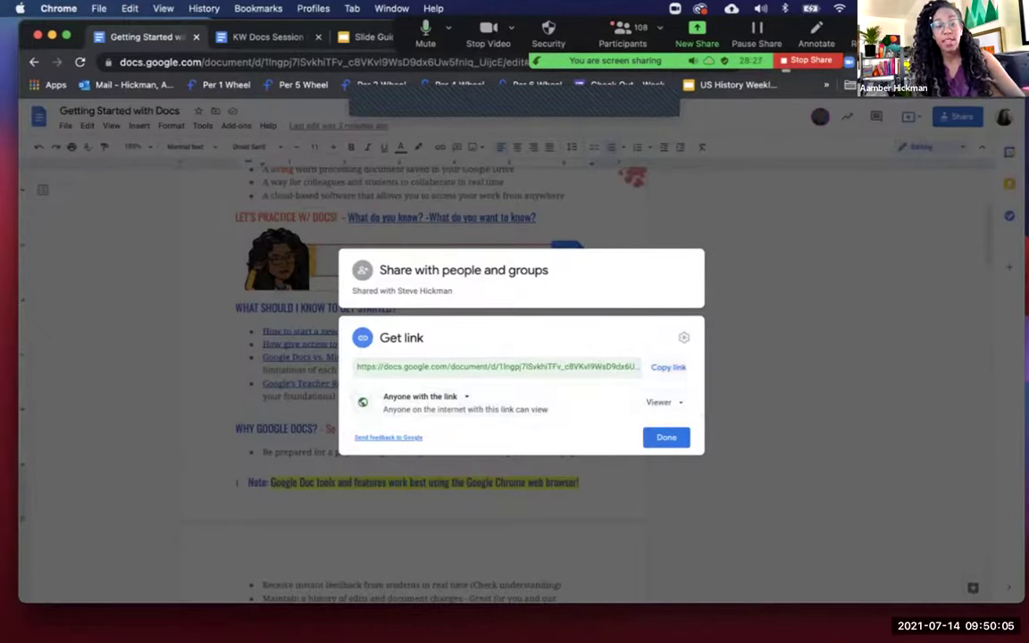
left_click(668, 367)
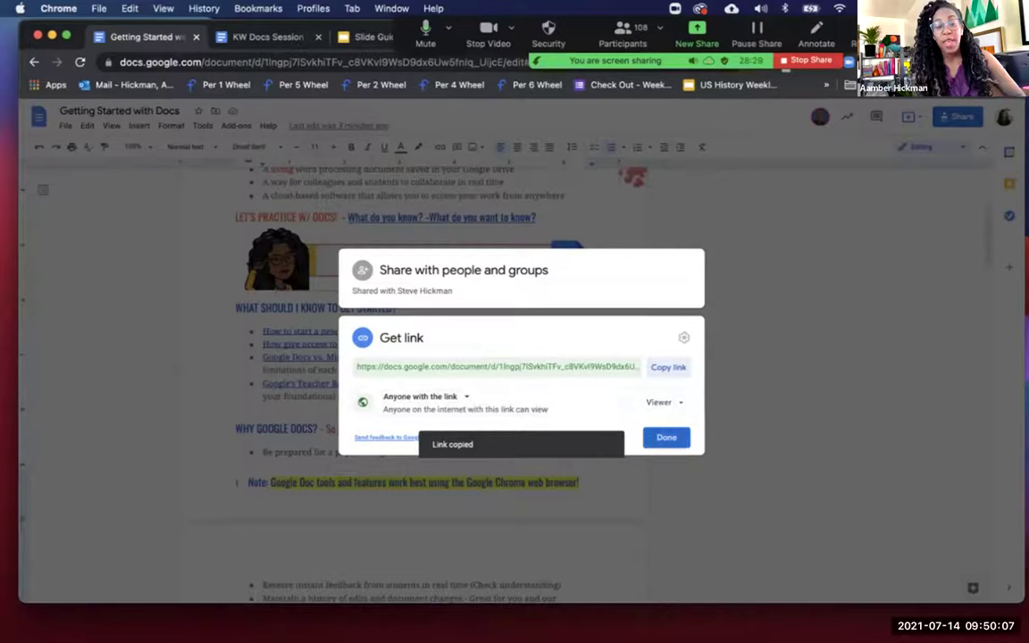
key("Escape")
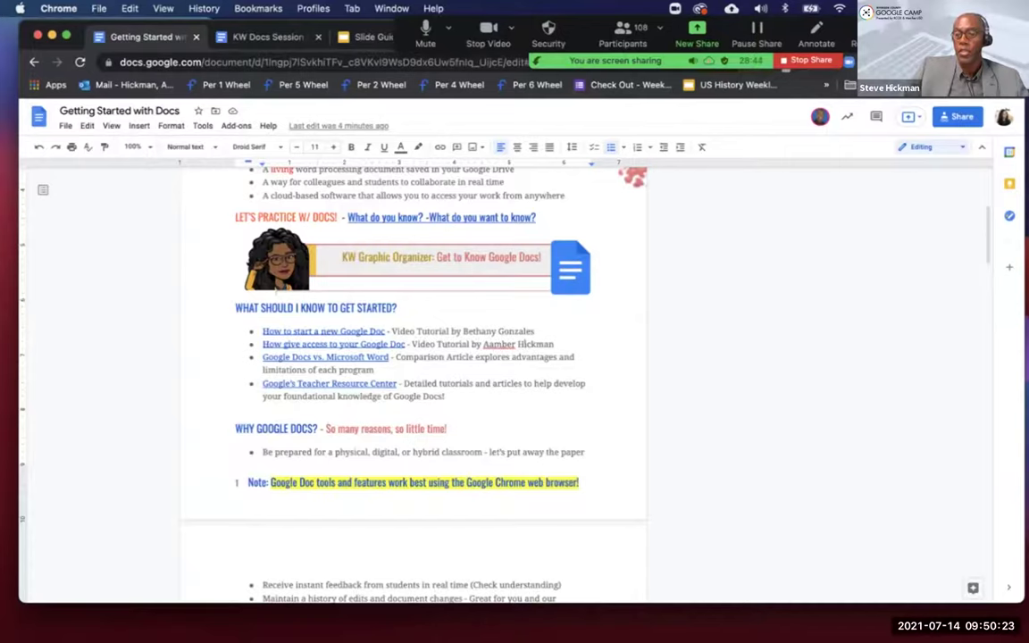
Step: Open the "How to Fix Your Share Settings" video from the giving-access link, pause it and skip ahead to 0:46
left_click(335, 344)
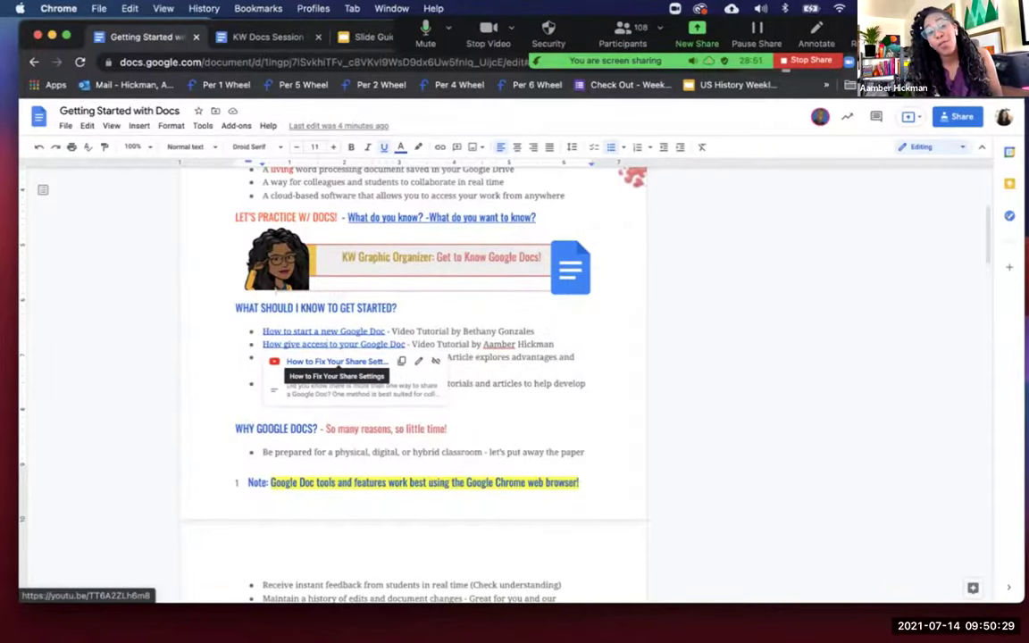
left_click(338, 362)
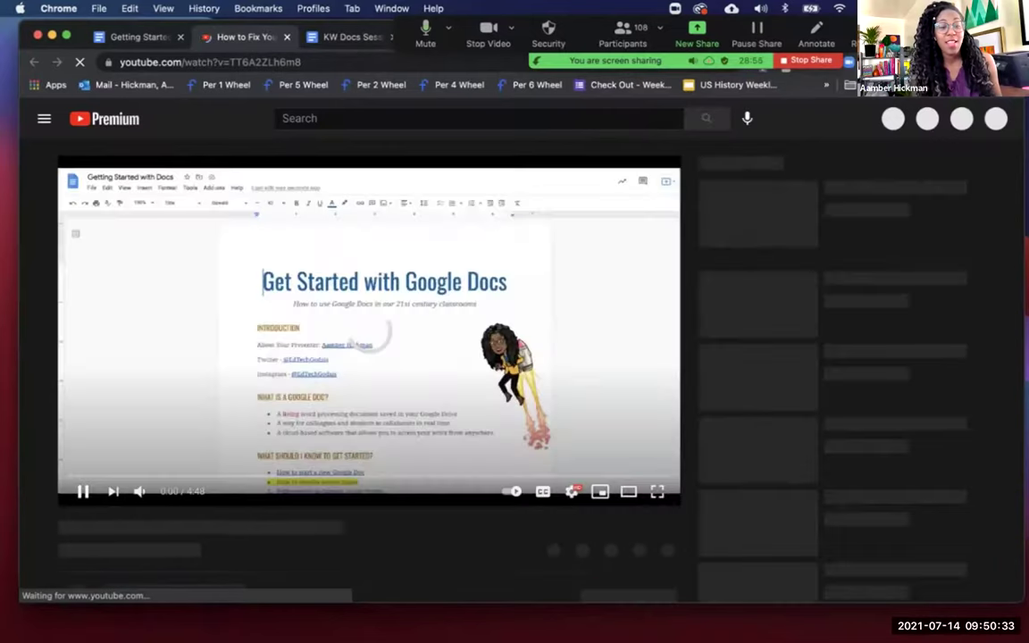
left_click(620, 310)
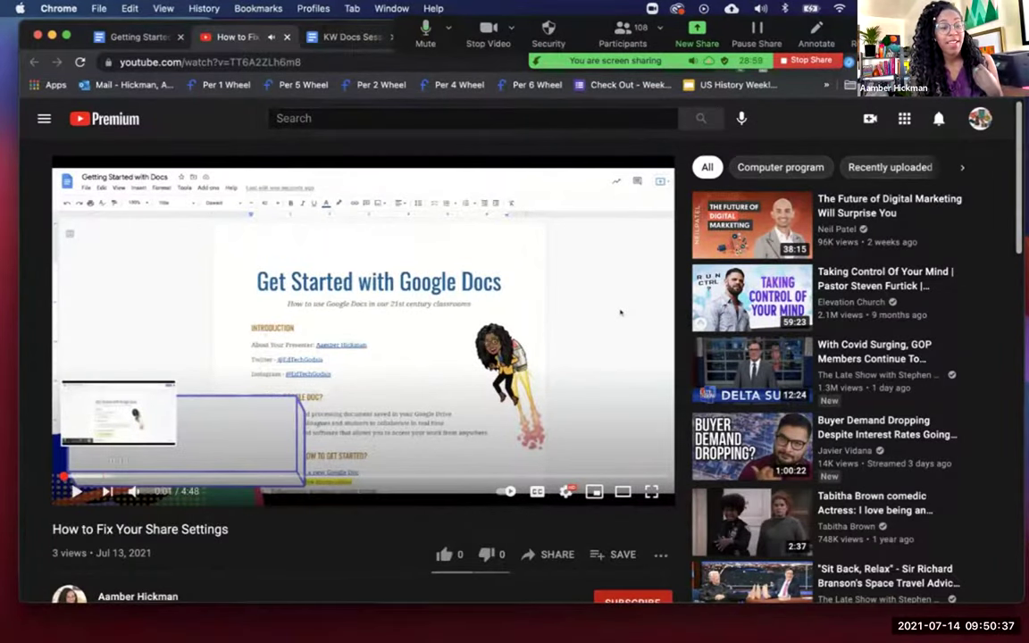
left_click(122, 476)
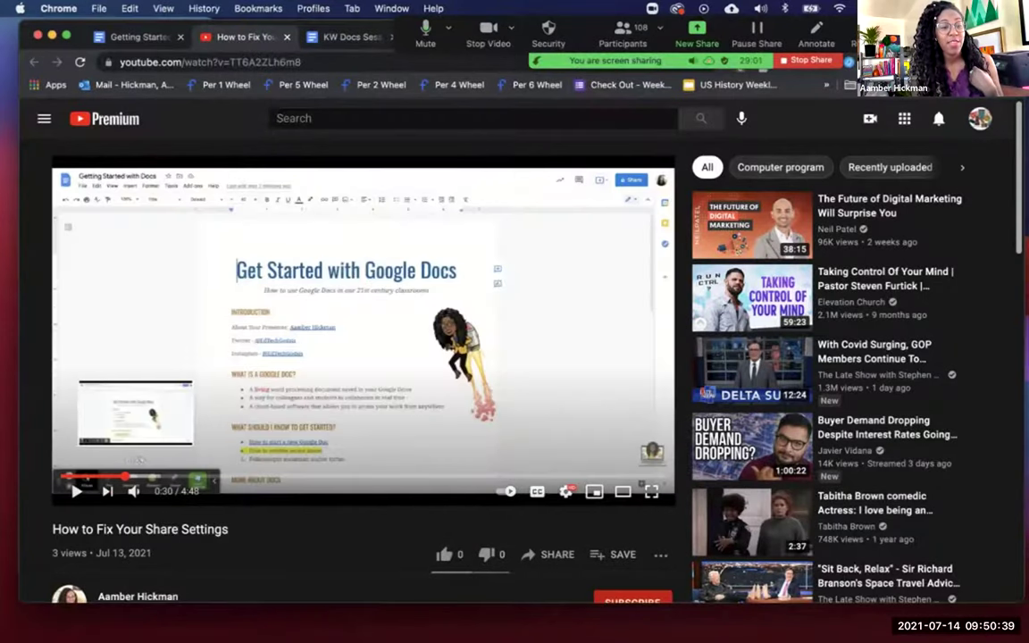
left_click(157, 476)
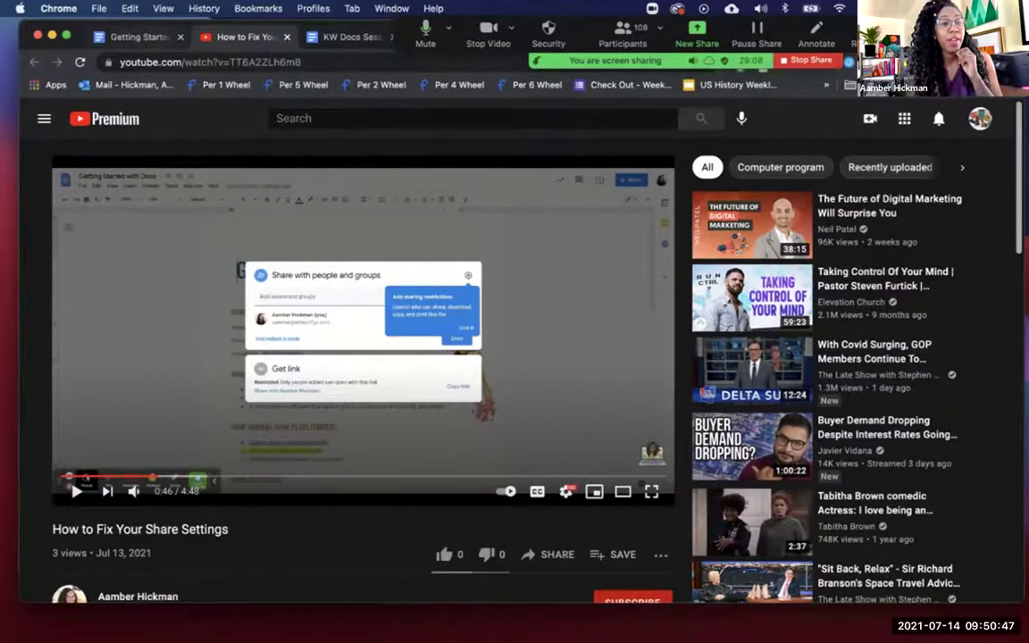
Step: Return to the "Getting Started with Docs" document and review it from "WHY GOOGLE DOCS?" to the classroom template tables
key("ctrl+shift+Tab")
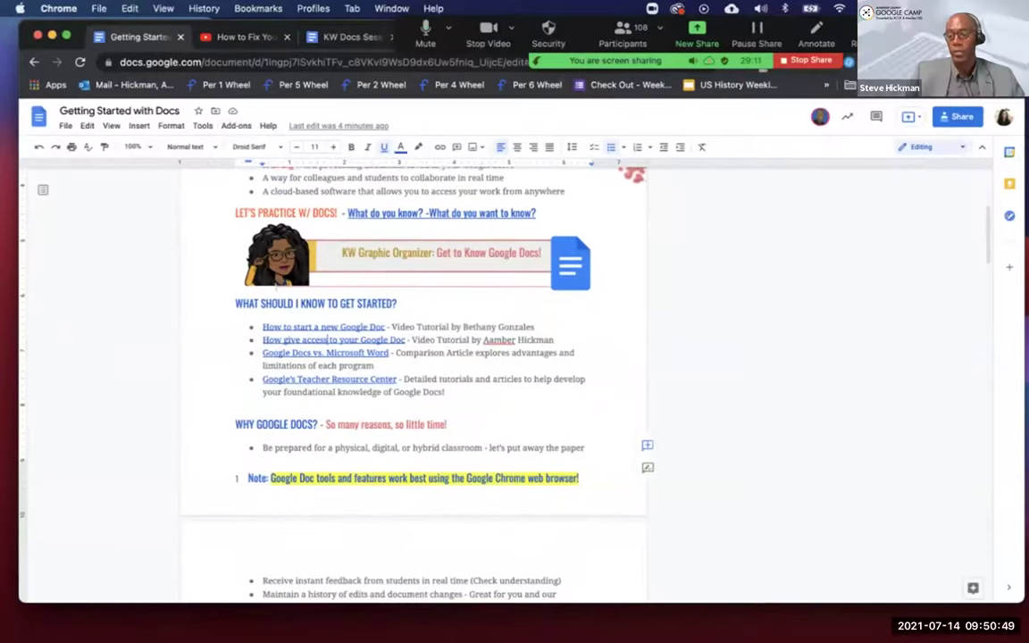
scroll(411, 375, "down", 2)
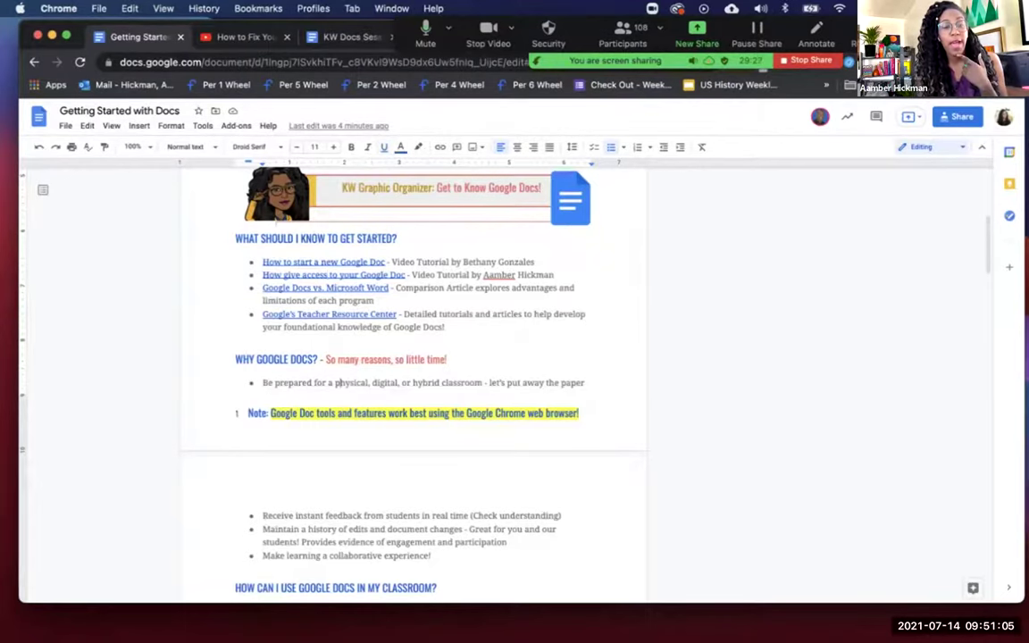
scroll(334, 268, "down", 4)
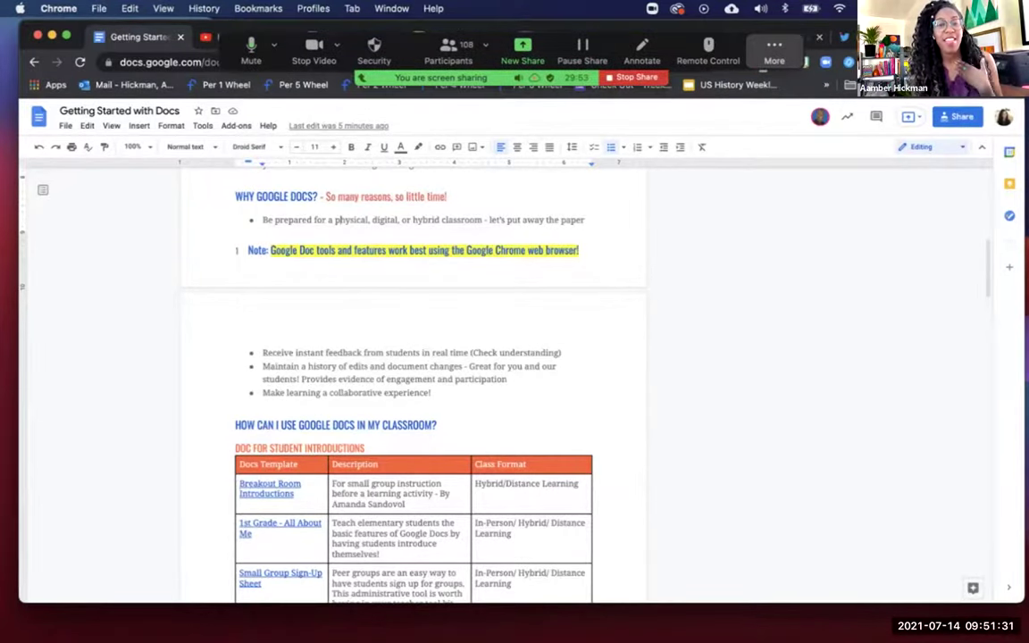
scroll(413, 375, "down", 1)
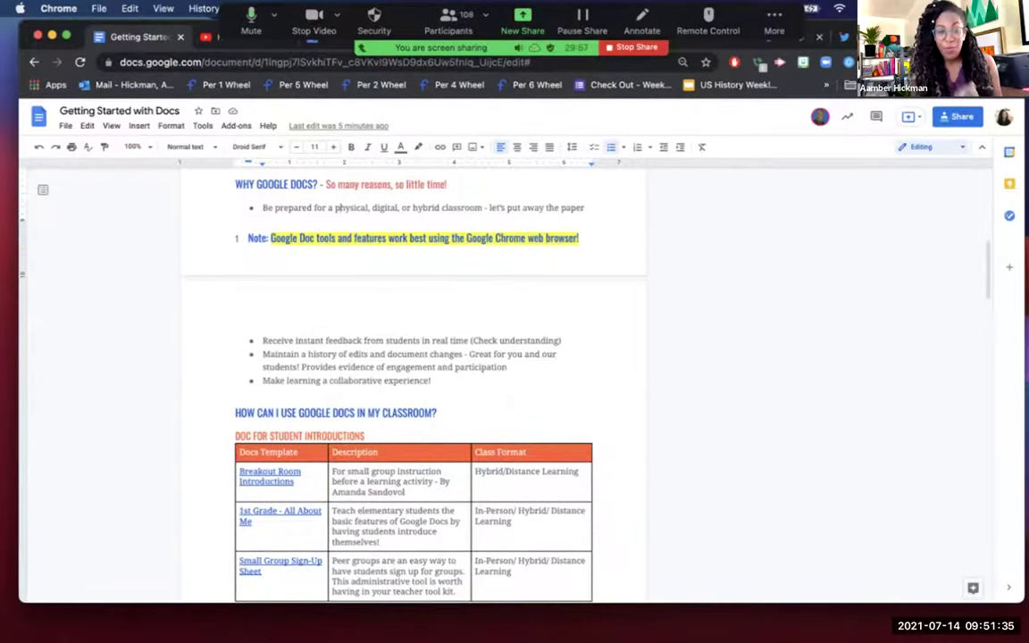
scroll(439, 338, "down", 2)
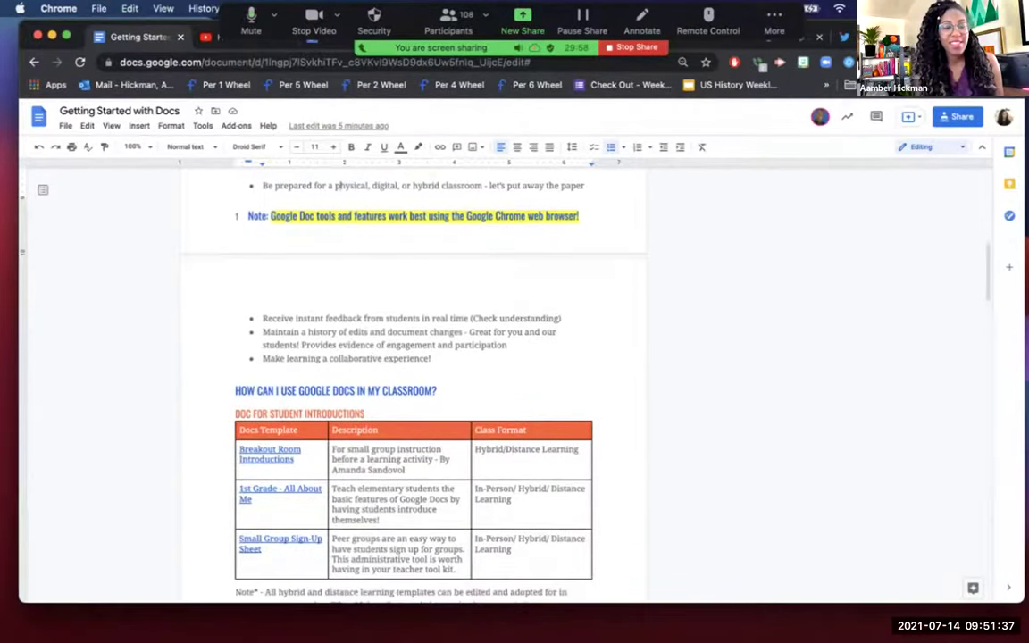
scroll(441, 337, "down", 5)
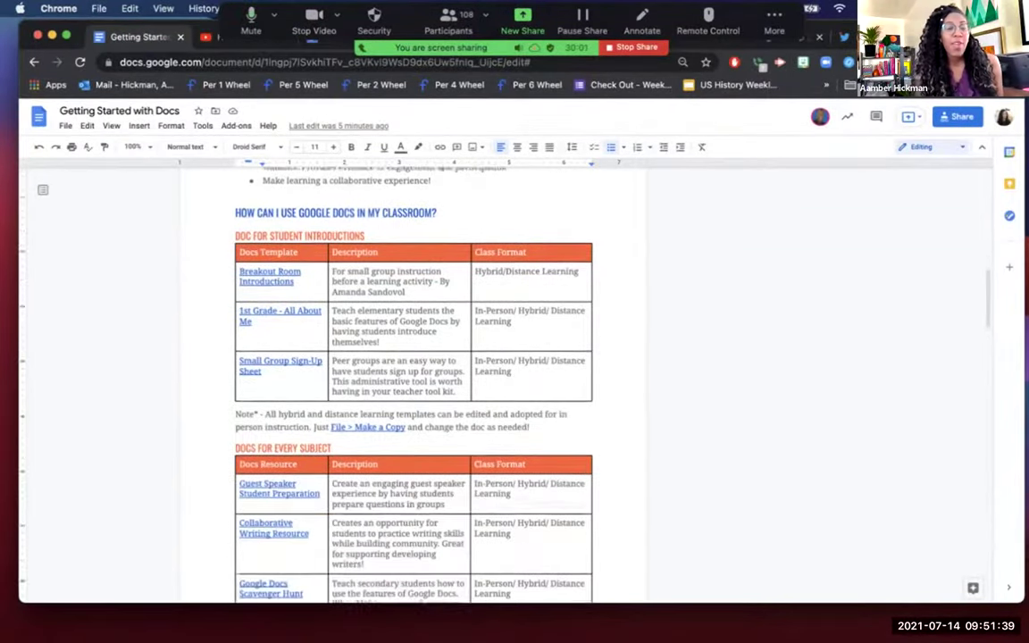
Step: Open the Breakout Room Introductions template from the student introductions table and review its six steps and group name table
scroll(413, 375, "up", 1)
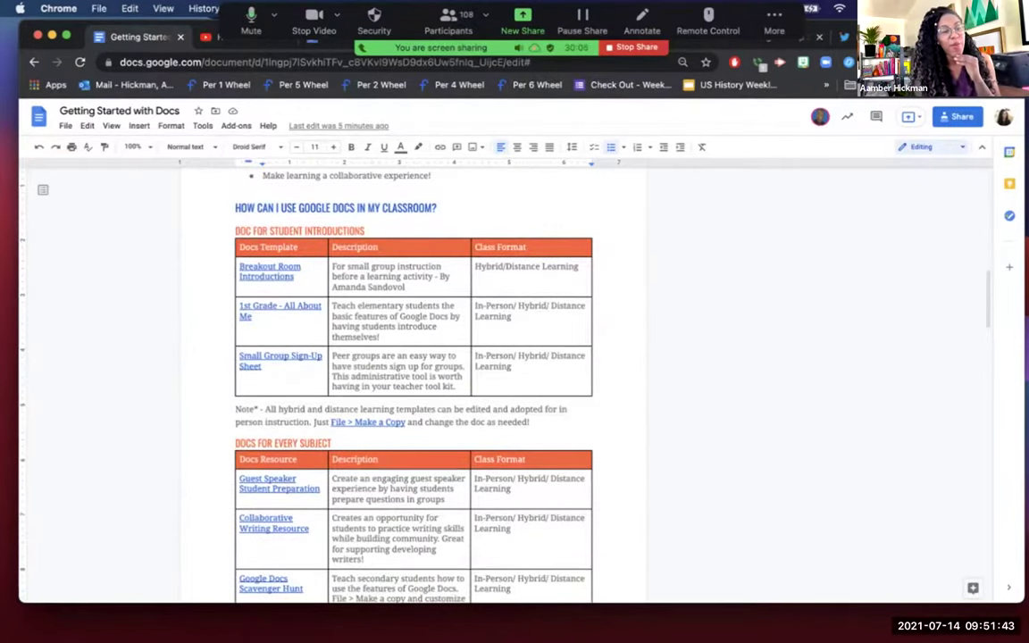
scroll(412, 376, "down", 1)
left_click(252, 256)
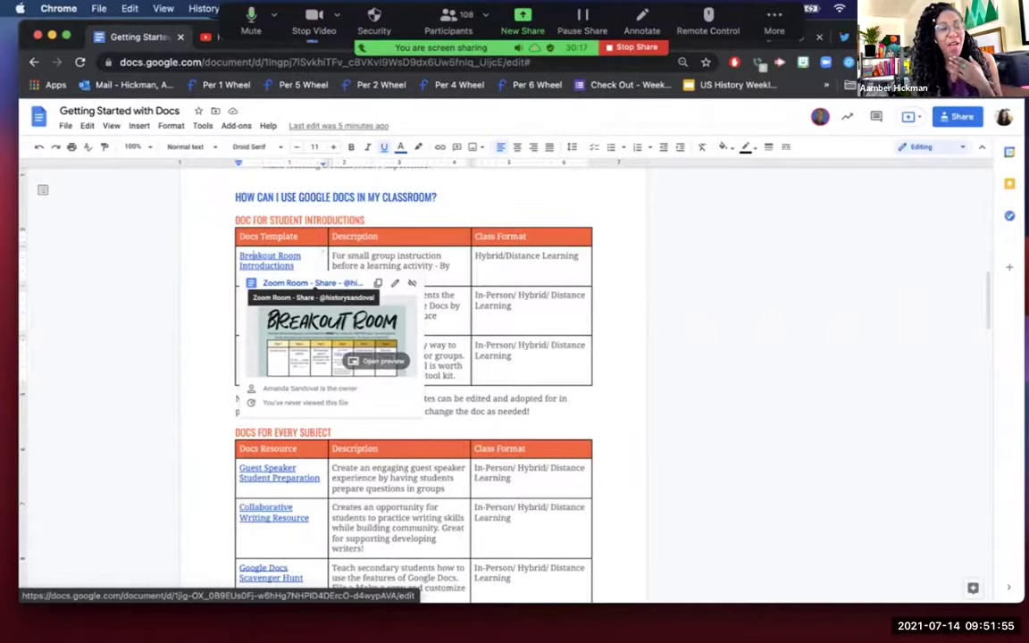
left_click(295, 283)
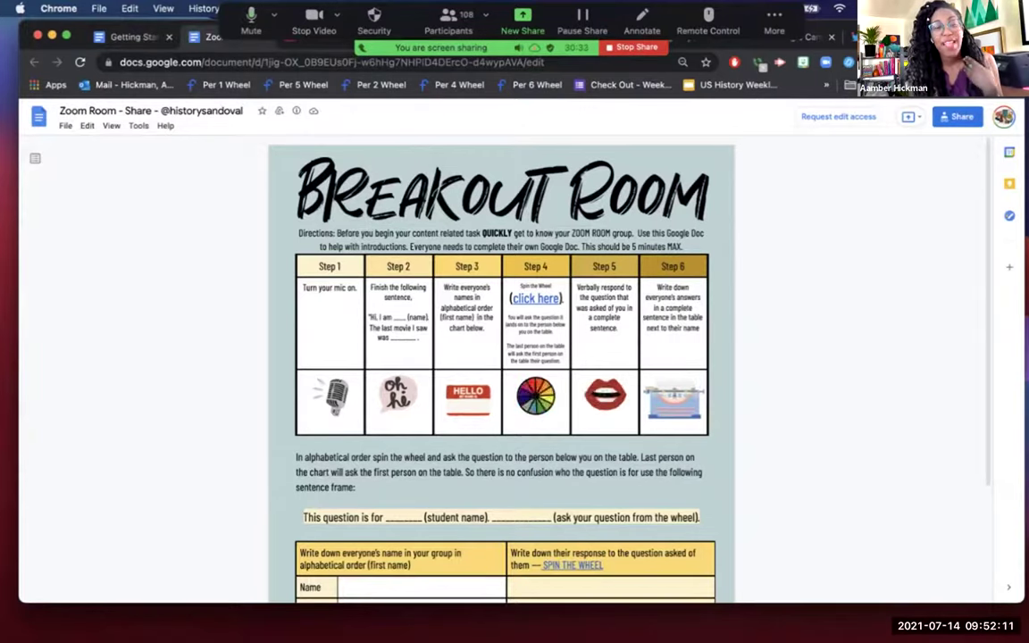
scroll(500, 357, "down", 1)
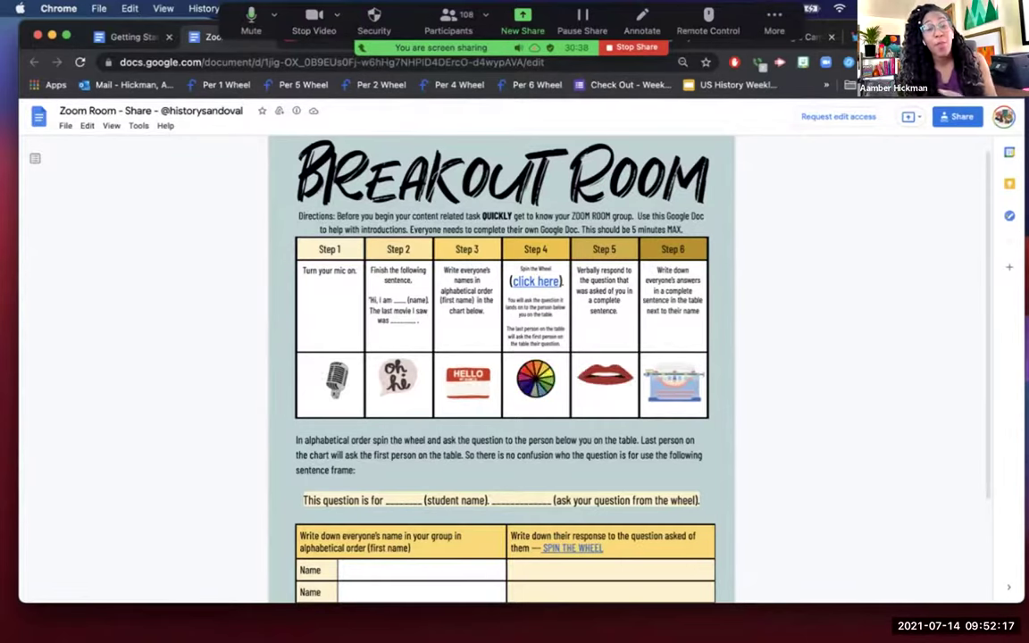
scroll(500, 366, "down", 1)
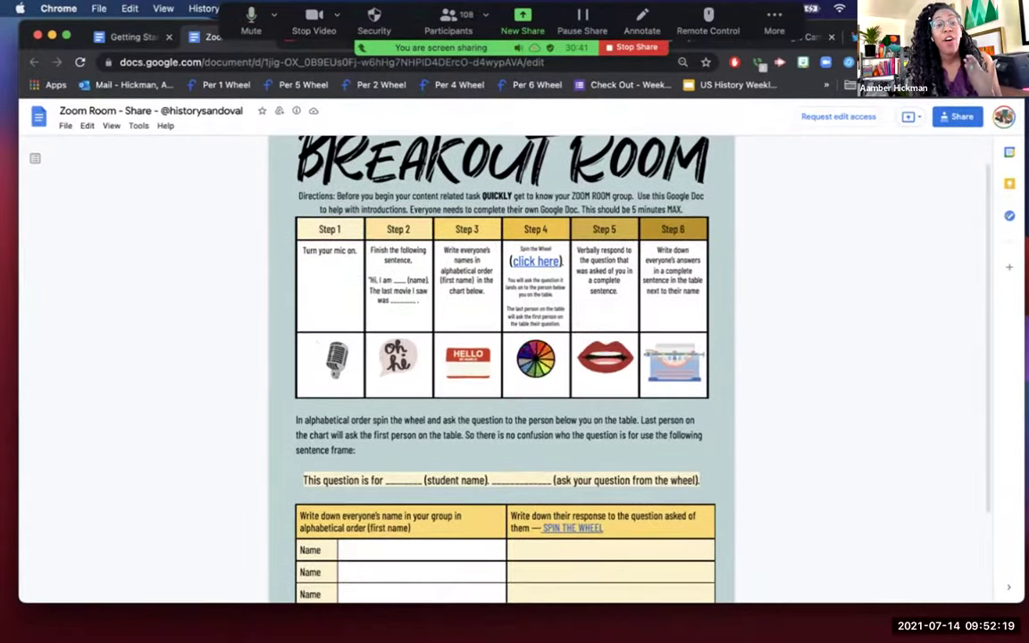
scroll(500, 366, "down", 4)
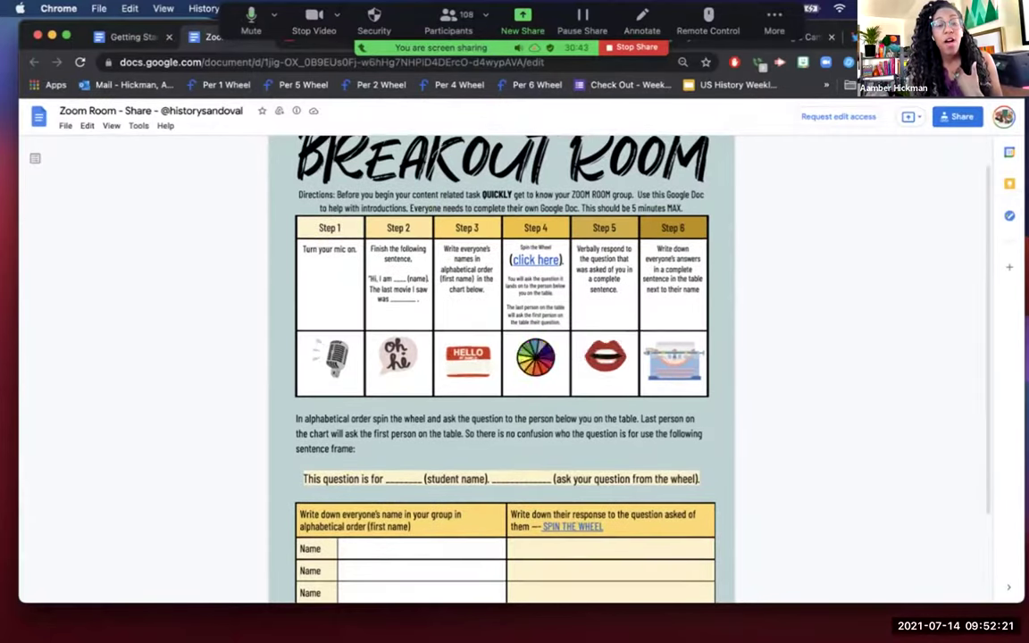
scroll(500, 366, "up", 4)
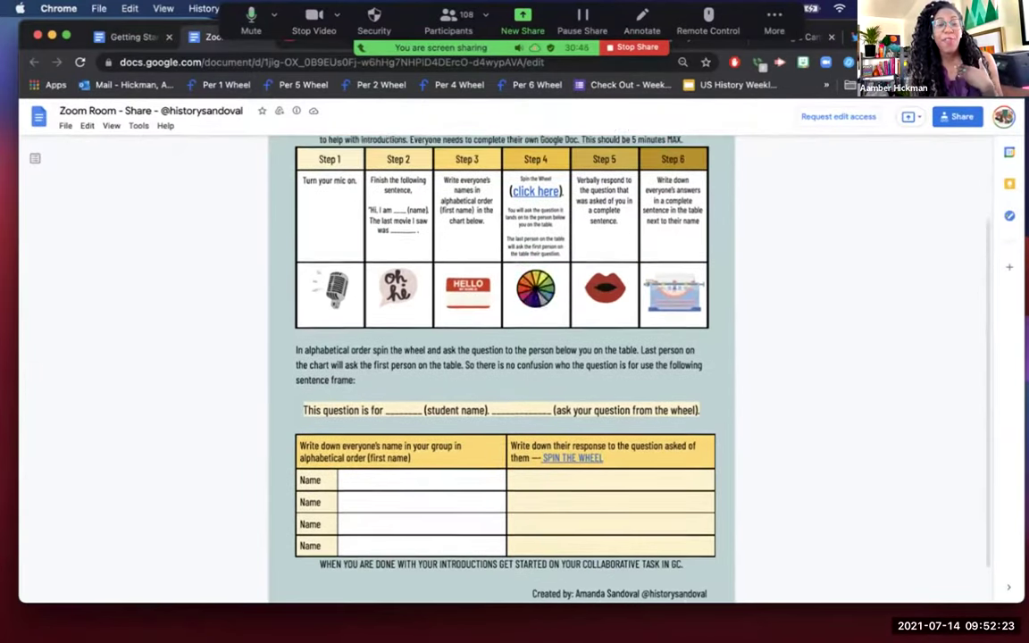
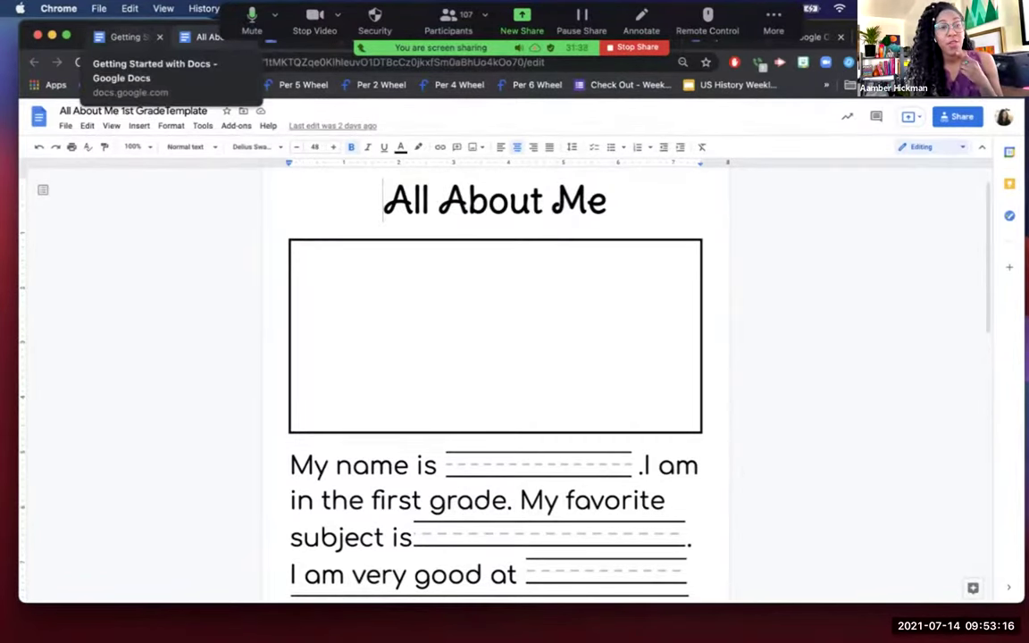
Step: Return to the "Getting Started with Docs" document and preview the Collaborative Writing Resource link in the DOCS FOR EVERY SUBJECT table
left_click(125, 36)
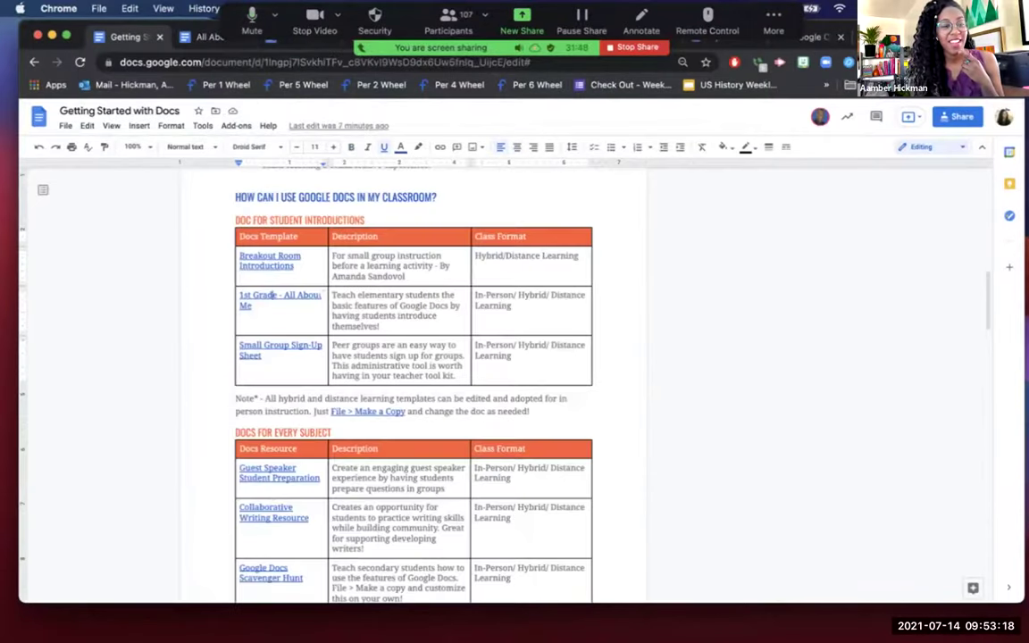
scroll(411, 375, "down", 1)
scroll(273, 241, "down", 5)
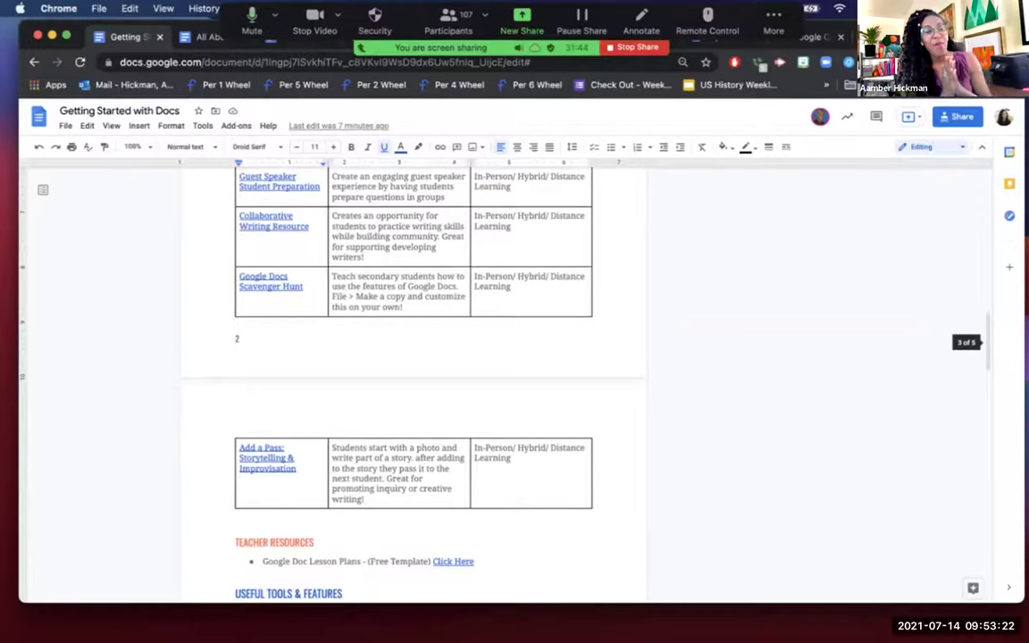
scroll(411, 375, "up", 1)
scroll(278, 266, "up", 1)
left_click(278, 265)
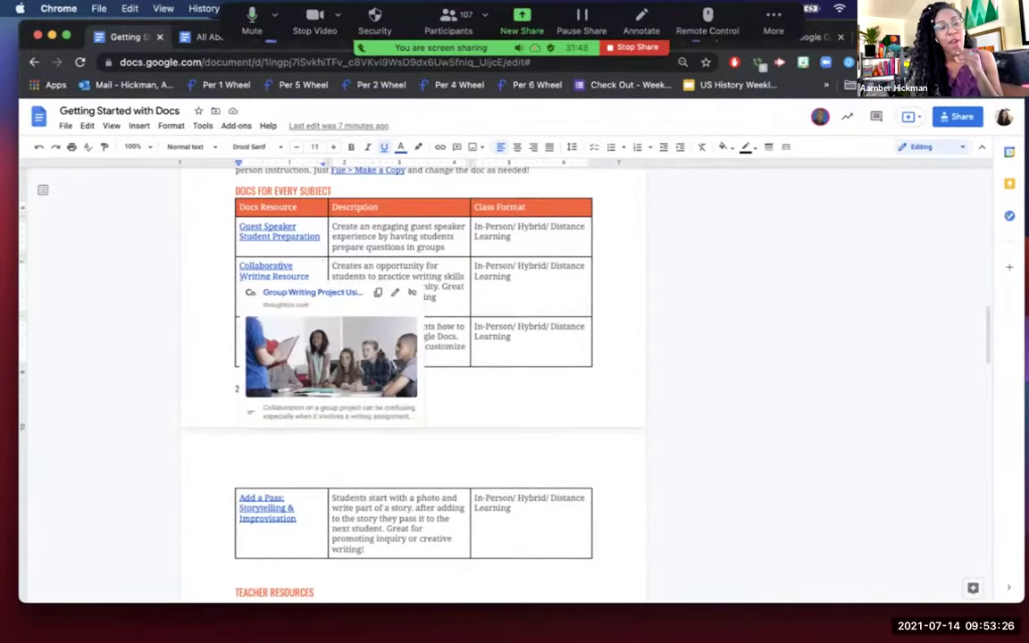
left_click(396, 266)
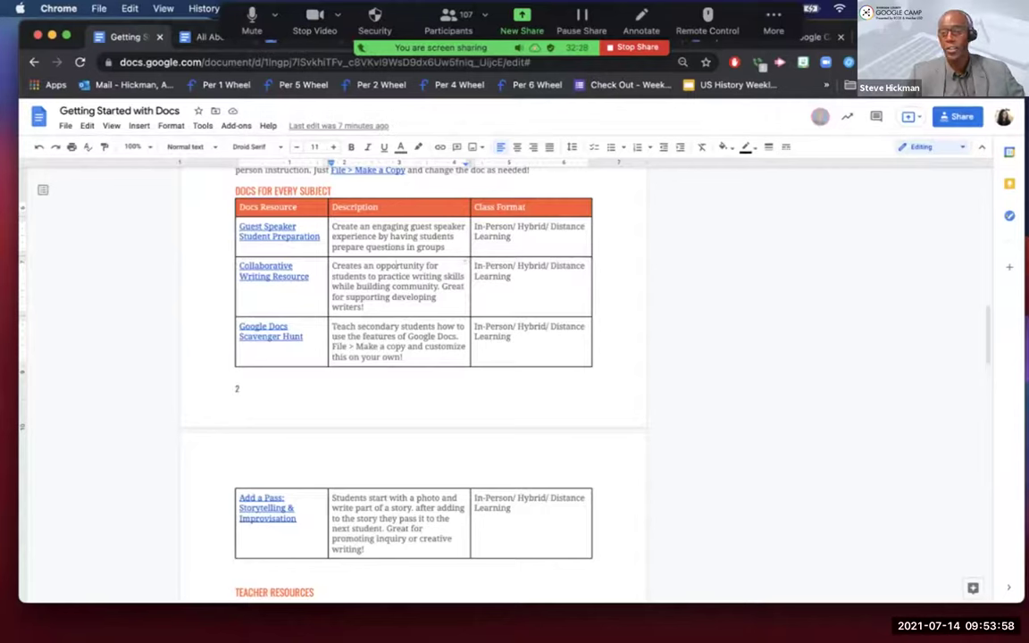
Step: Review the document from the DOCS FOR EVERY SUBJECT table to the USEFUL TOOLS & FEATURES table
mouse_move(514, 636)
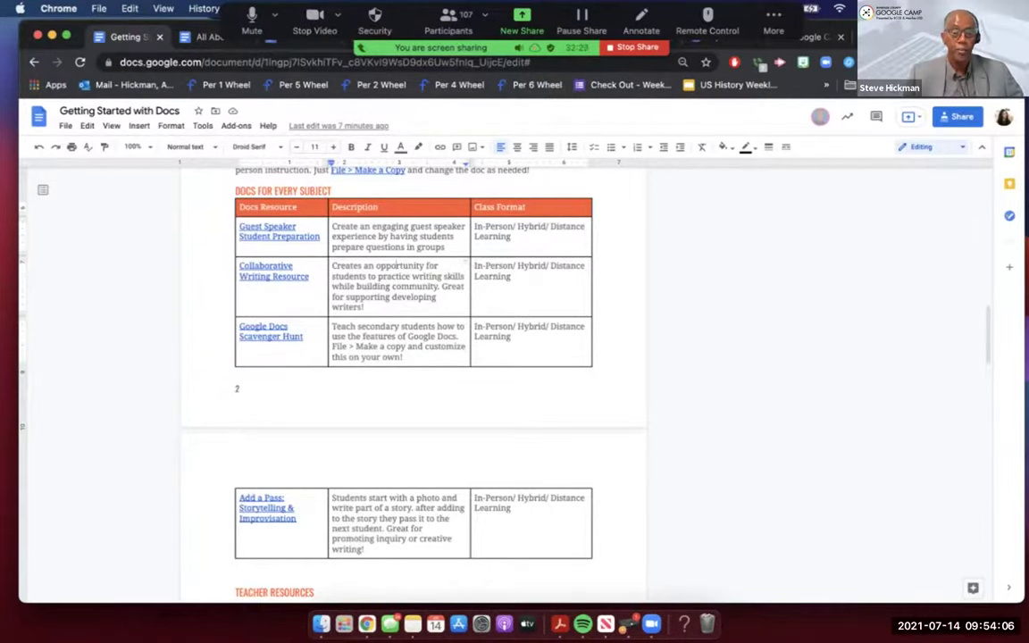
scroll(412, 357, "down", 1)
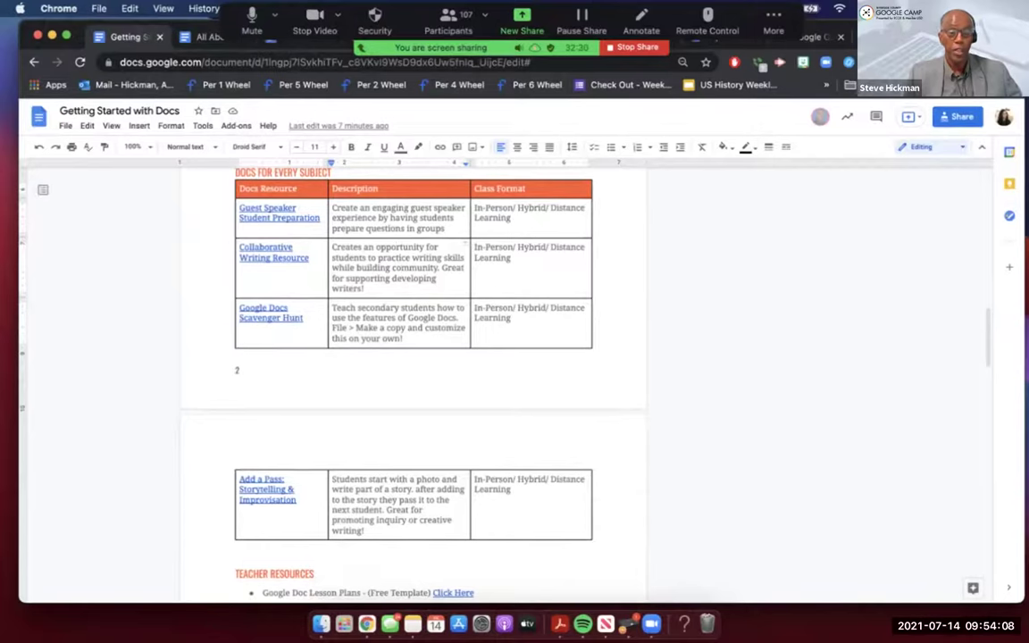
scroll(397, 247, "up", 1)
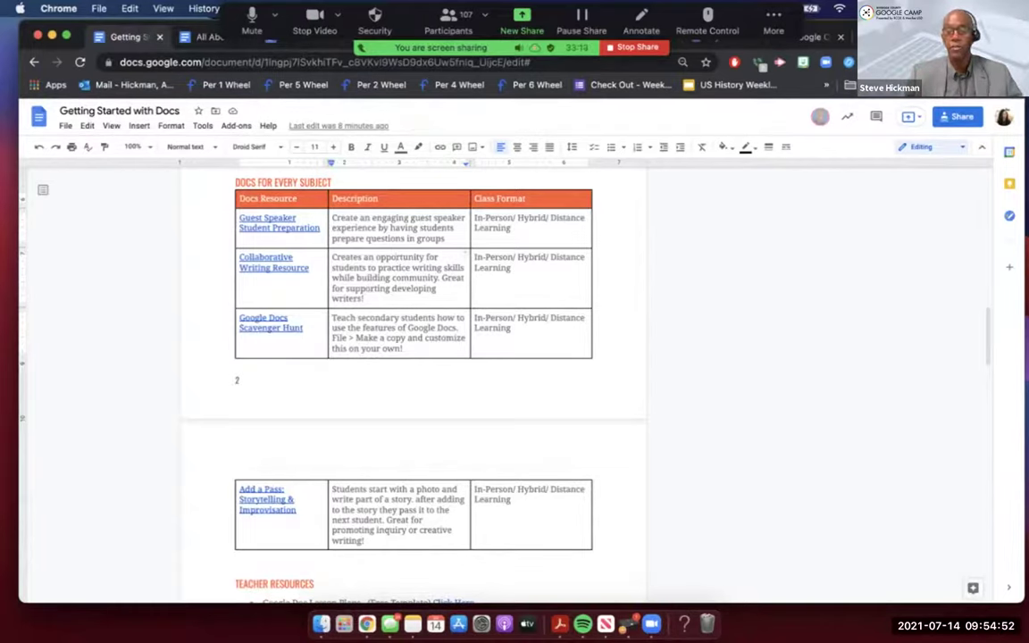
scroll(396, 183, "down", 2)
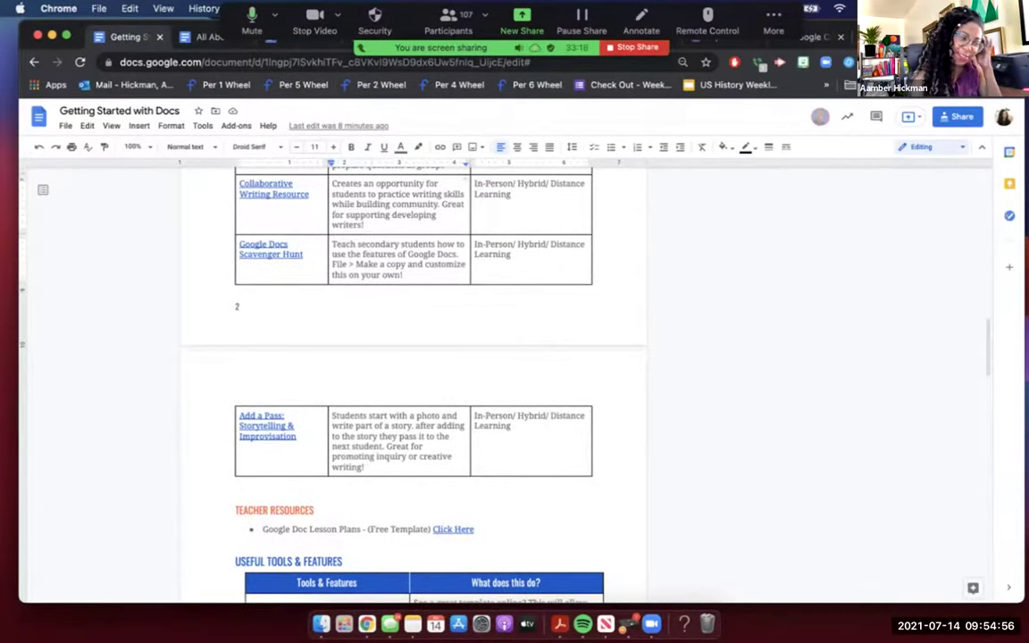
scroll(396, 184, "down", 1)
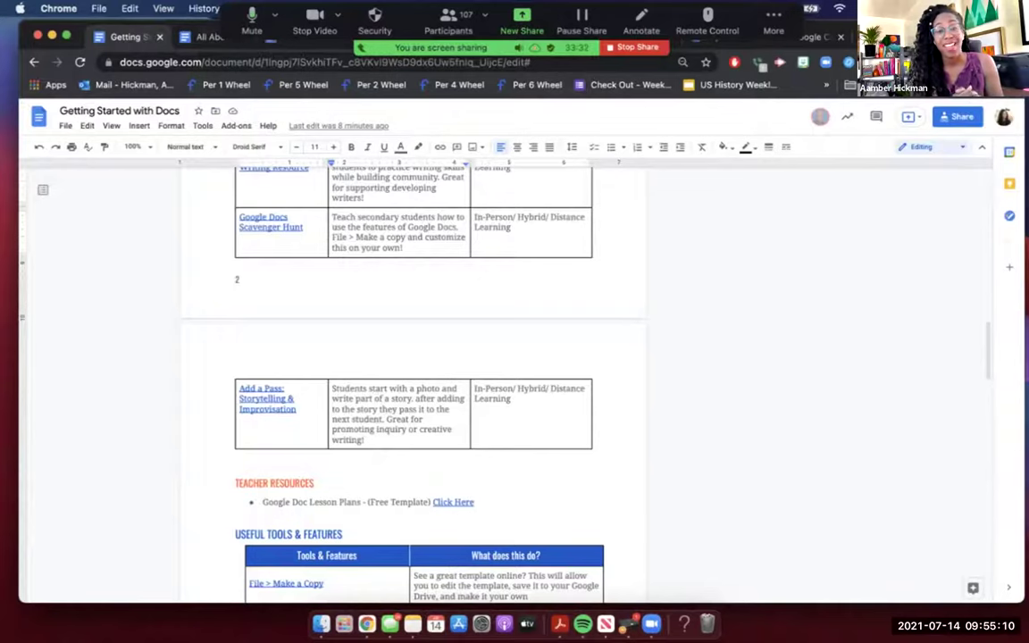
scroll(413, 375, "down", 5)
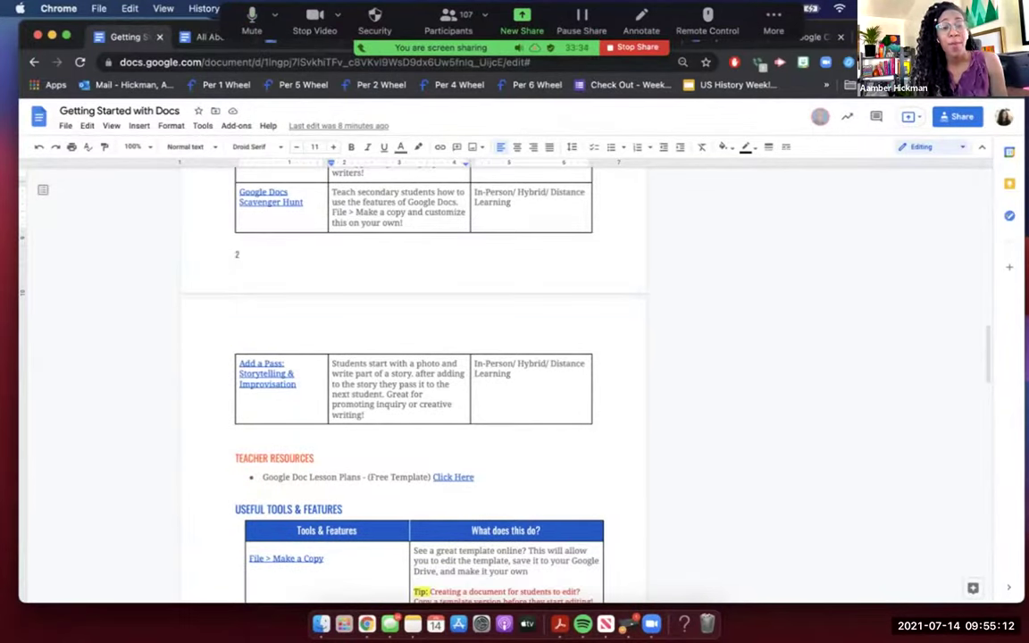
scroll(413, 375, "down", 1)
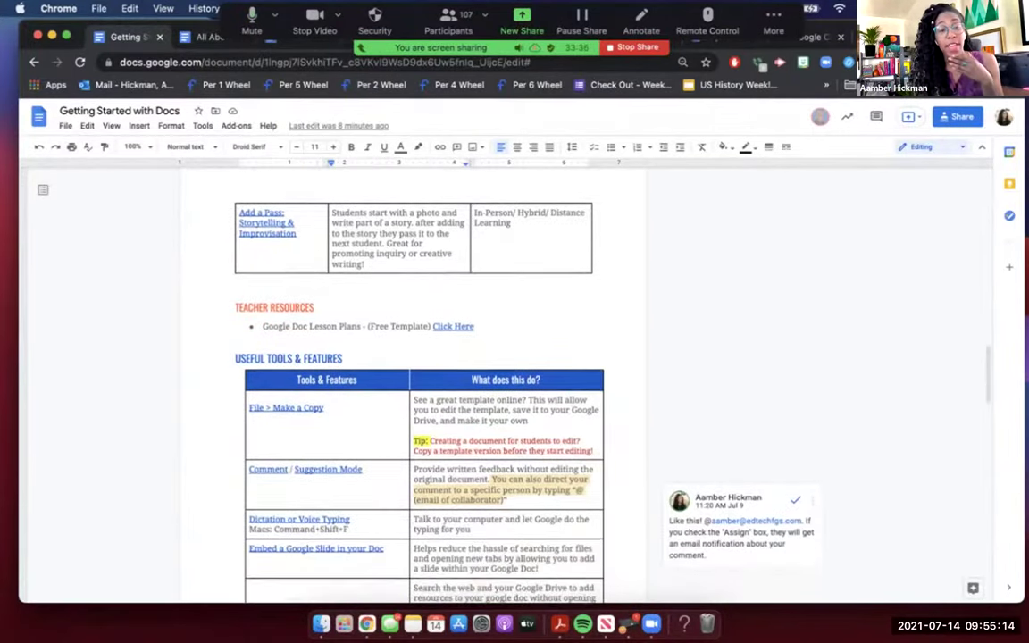
scroll(452, 266, "down", 2)
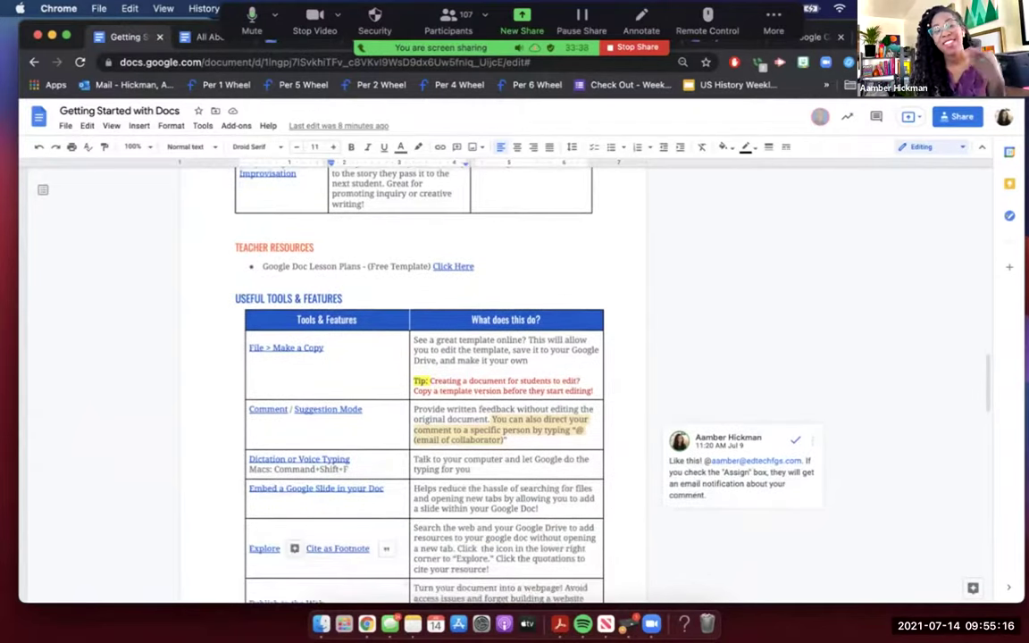
Step: Preview the free lesson plan template link under TEACHER RESOURCES and the "File > Make a Copy" link in the tools table
left_click(452, 266)
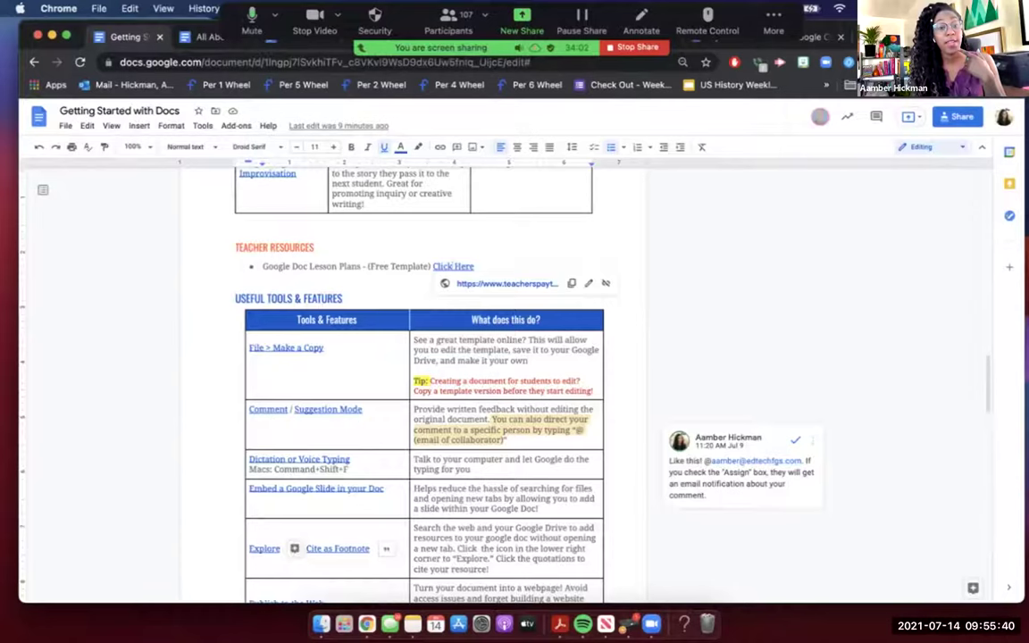
scroll(420, 375, "down", 2)
scroll(312, 393, "up", 5)
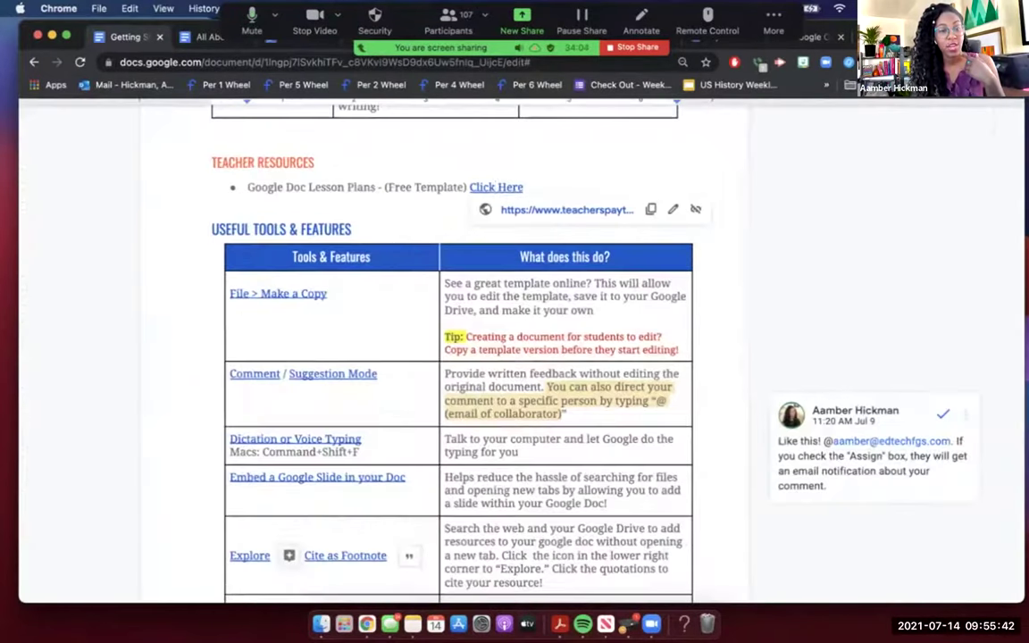
scroll(302, 375, "up", 1)
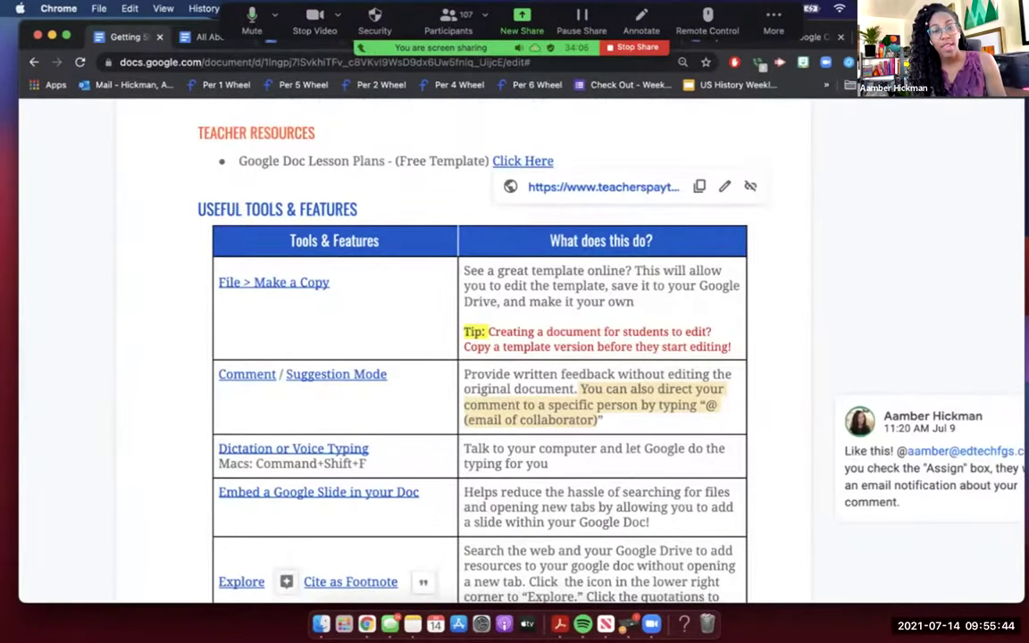
left_click(273, 283)
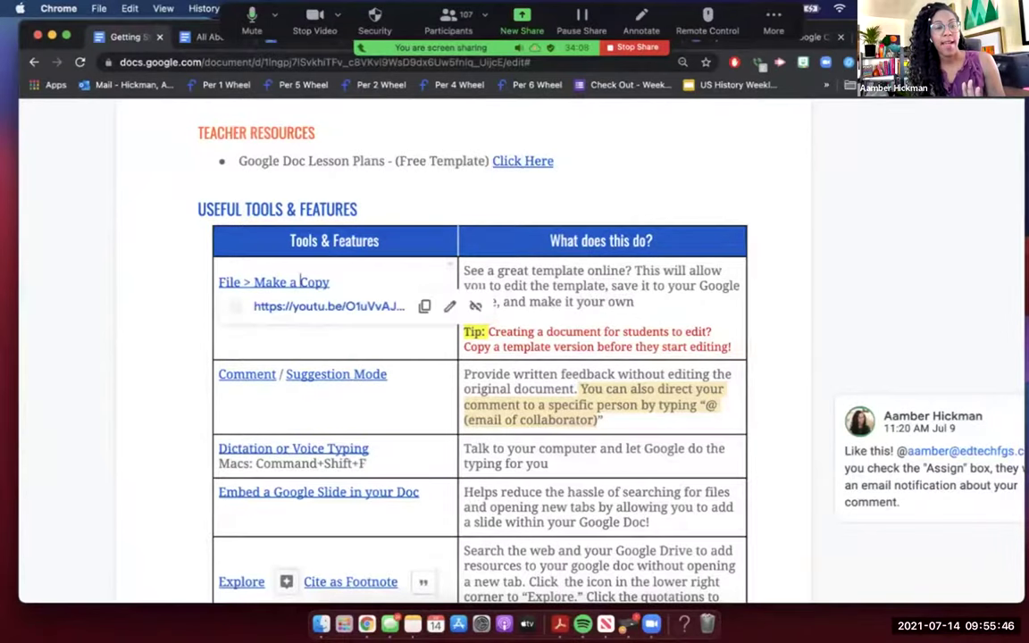
scroll(311, 369, "down", 5)
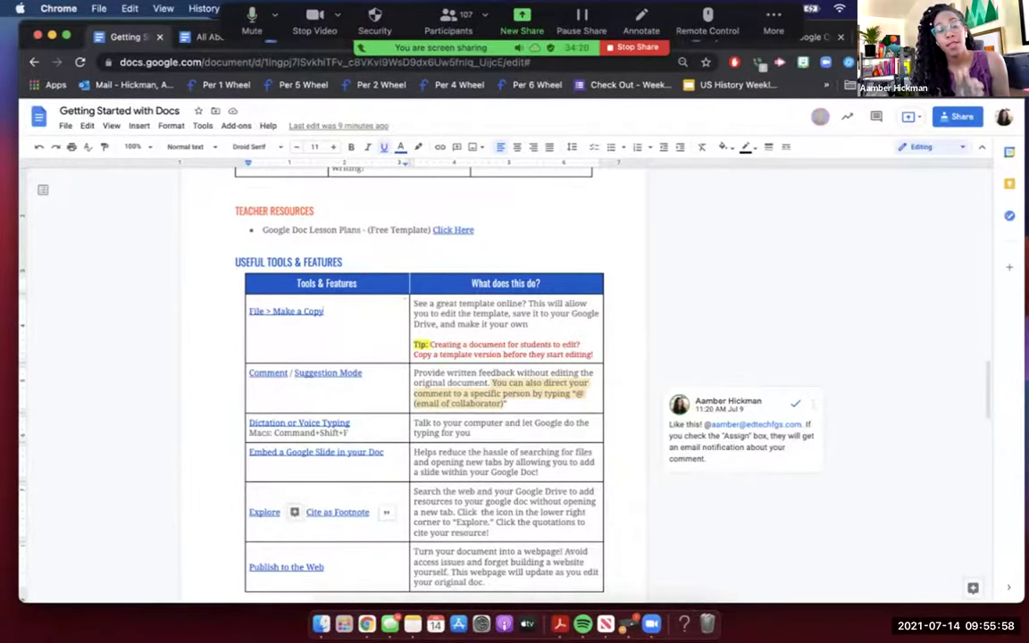
scroll(413, 384, "up", 5)
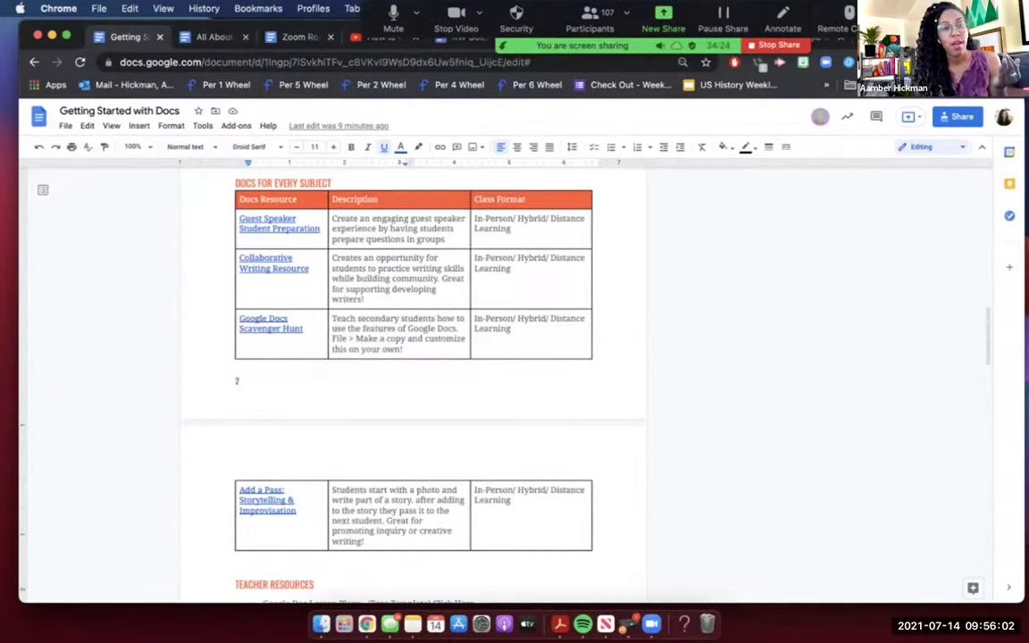
Step: Move the meeting controls off the browser tabs, switch to the KW Docs Session Graphic Organizer and start making a copy of it
left_click_drag(896, 27, 844, 92)
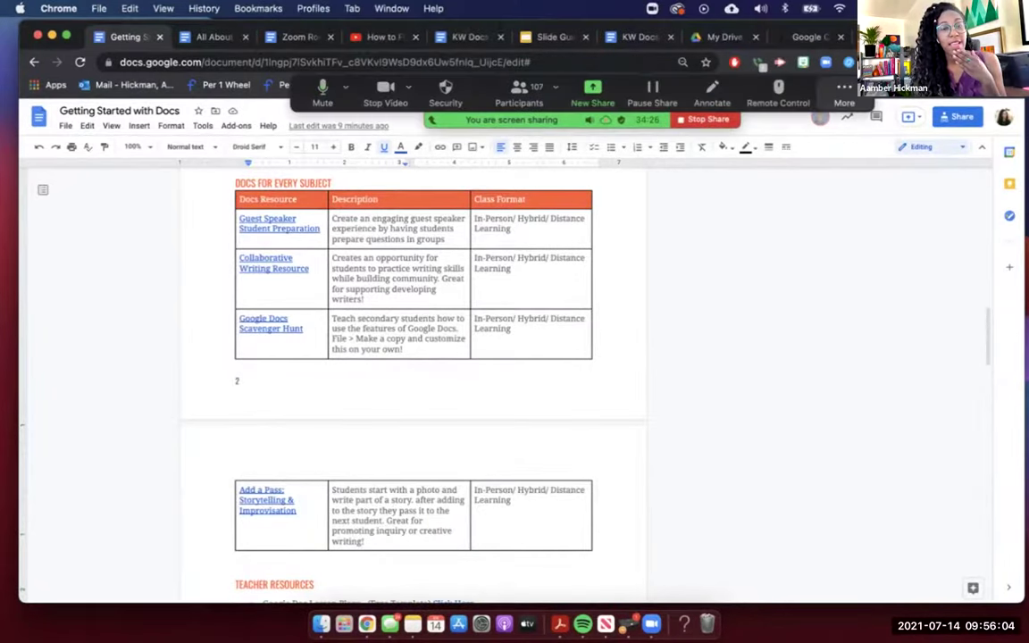
left_click(466, 36)
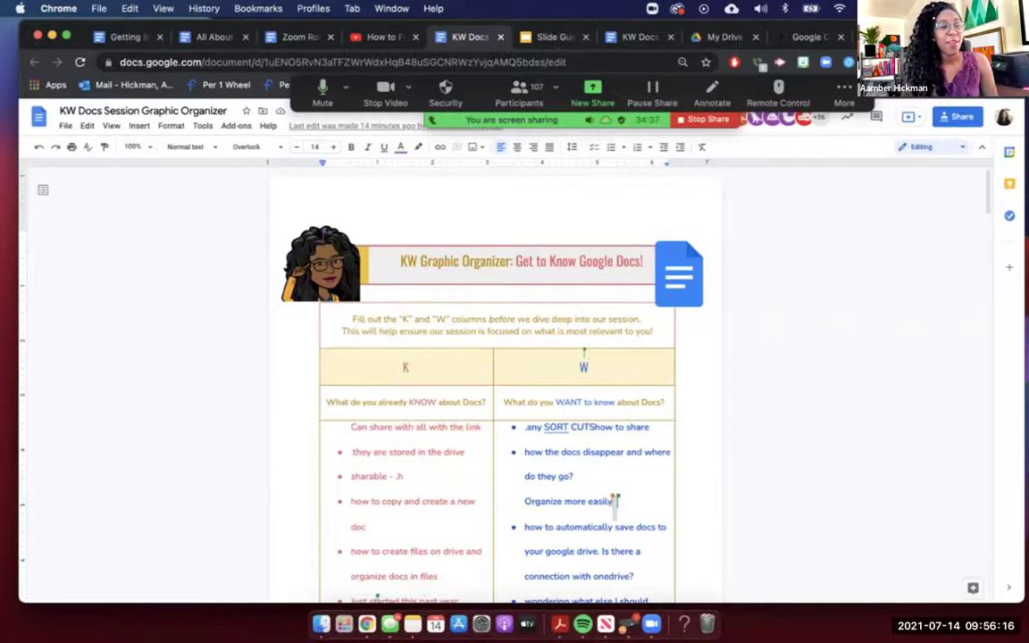
left_click(65, 126)
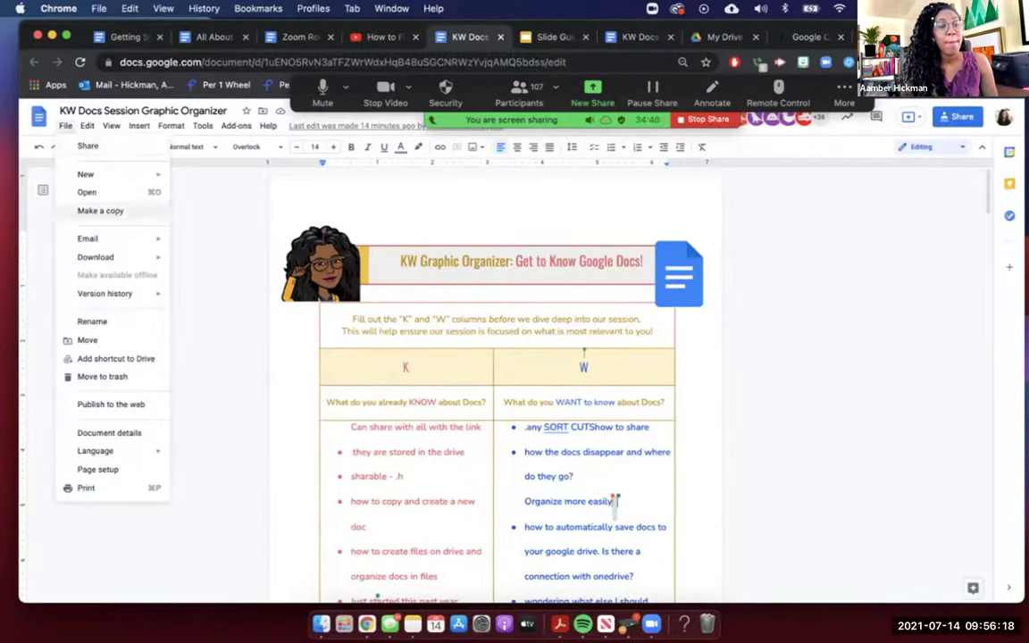
left_click(100, 211)
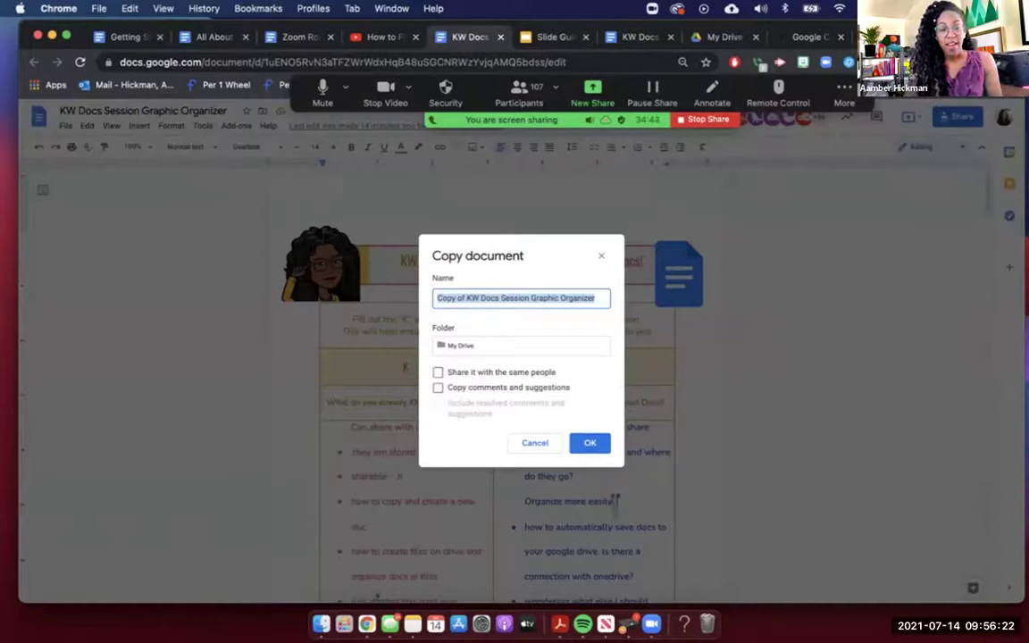
Step: Name the document copy "KWL Docs Session Graphic Organizer TEMPLATE"
left_click(461, 298)
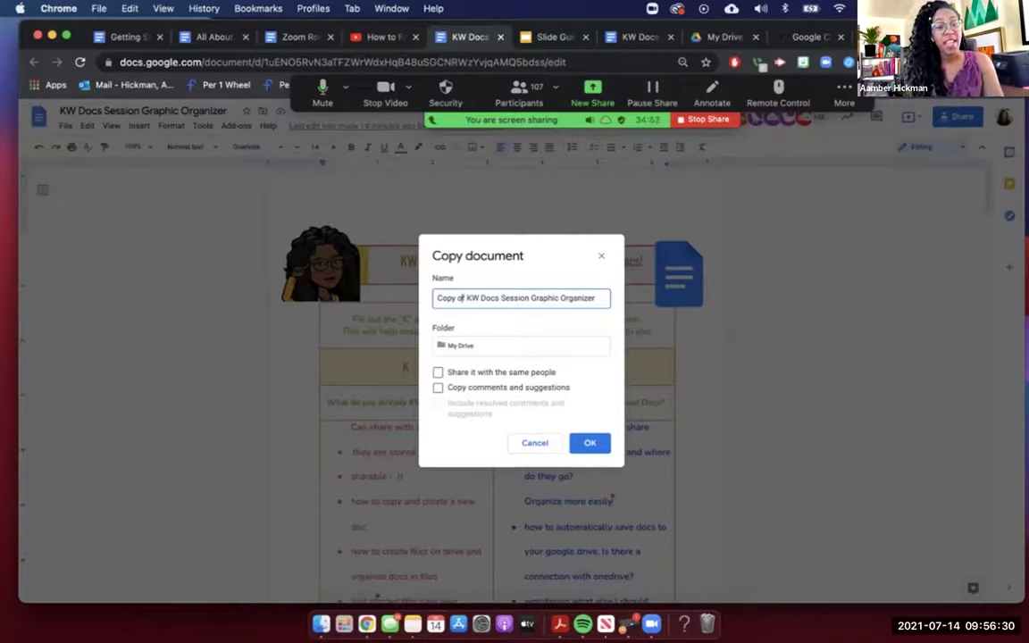
left_click_drag(436, 298, 465, 298)
key("BackSpace")
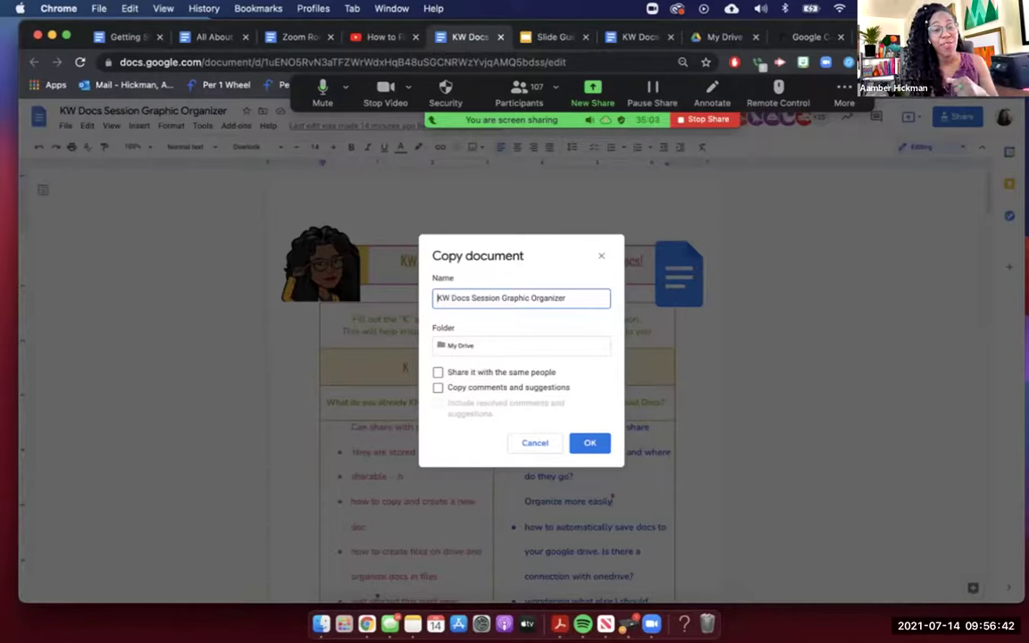
double_click(549, 297)
left_click(566, 297)
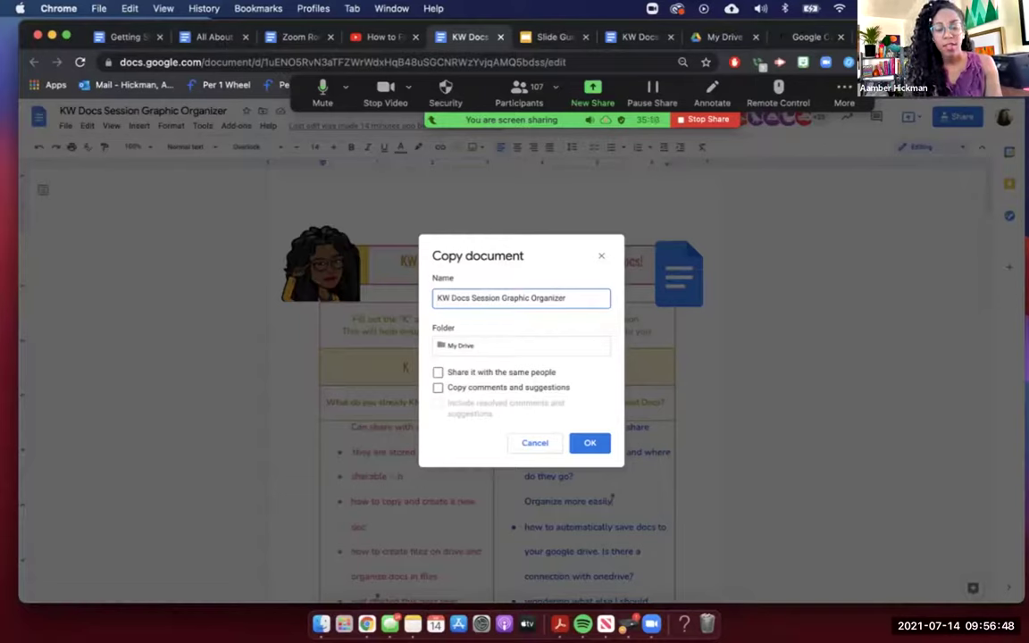
type("L")
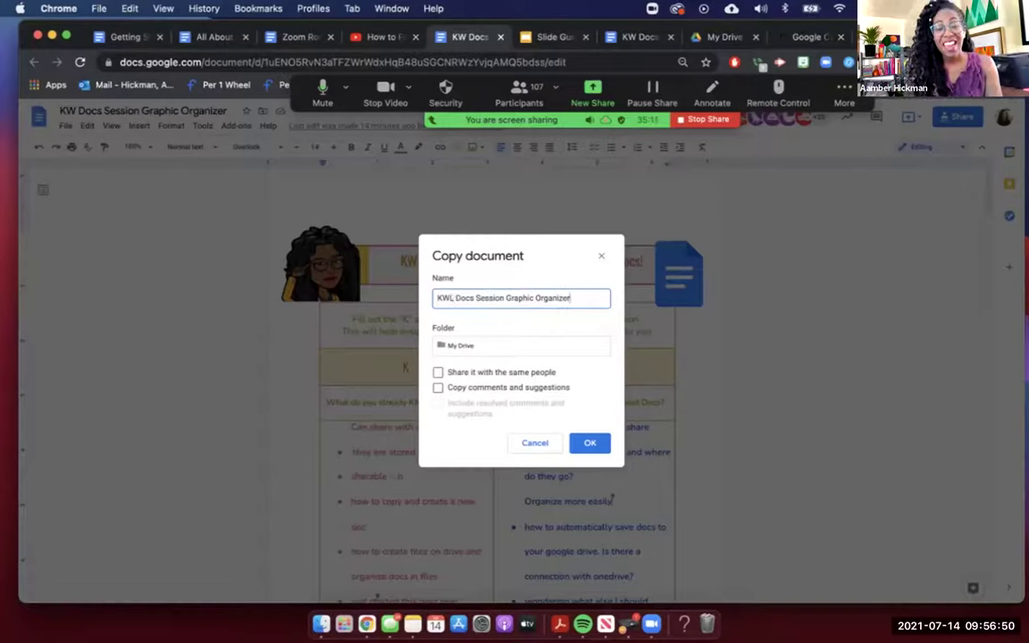
type(" 1")
type("EMPLAT")
type("E")
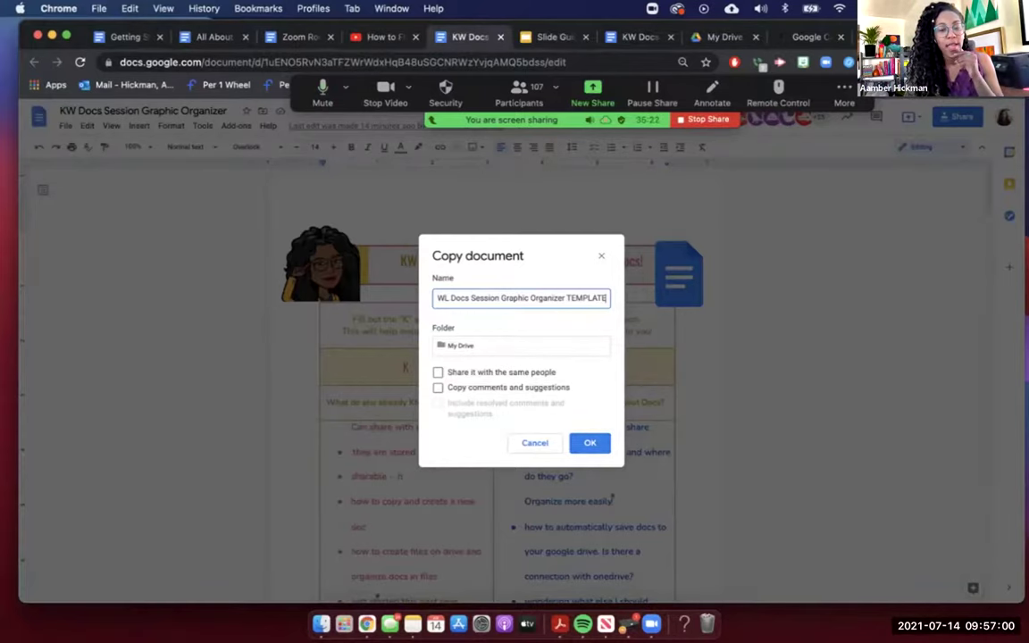
Step: Create the named document copy and look at its sharing settings without changing them
key("Return")
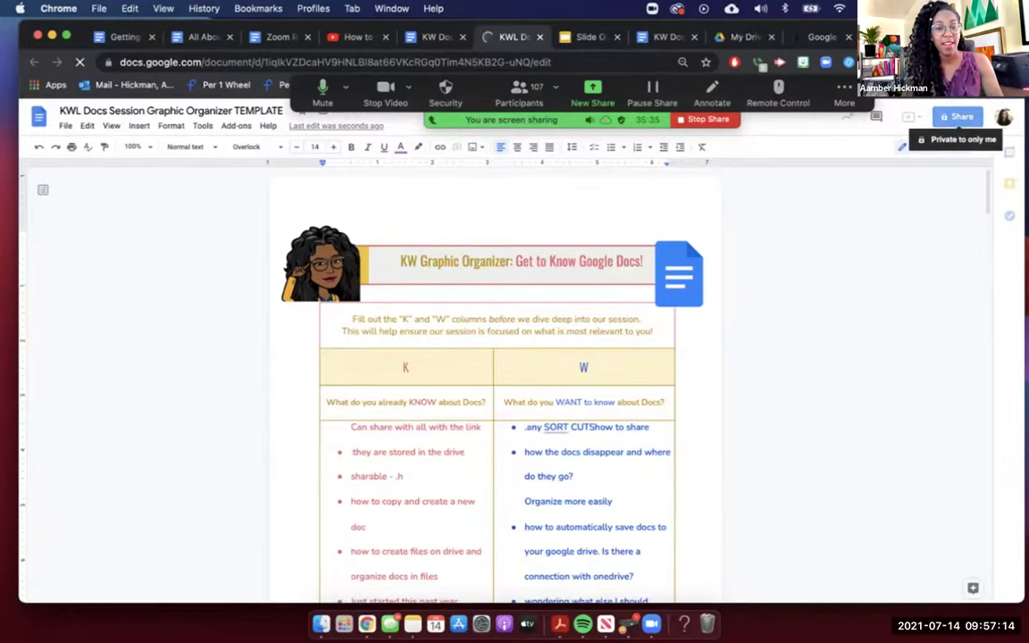
left_click(957, 117)
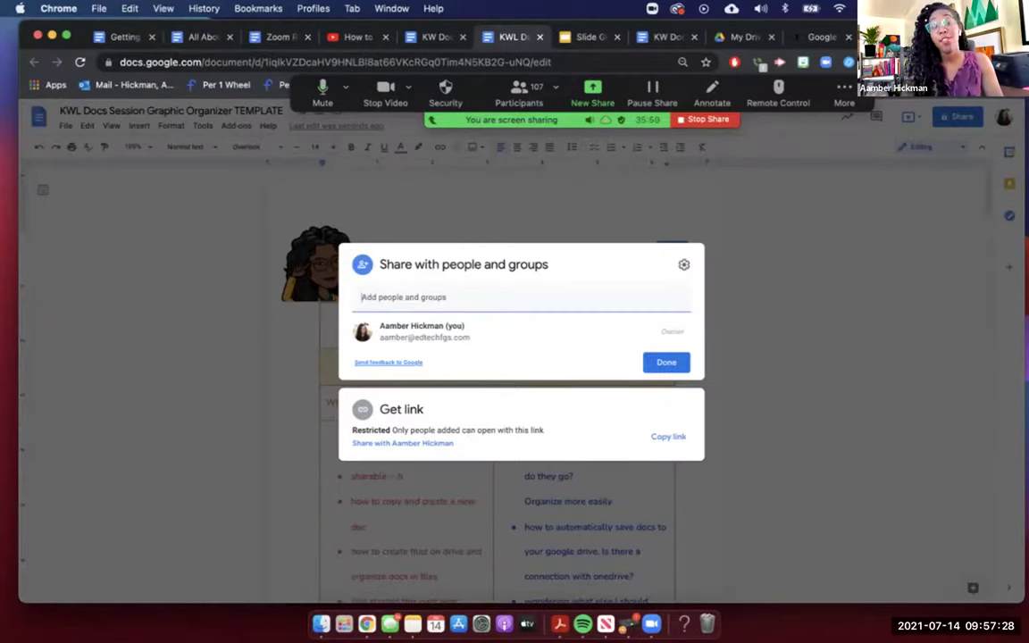
key("Escape")
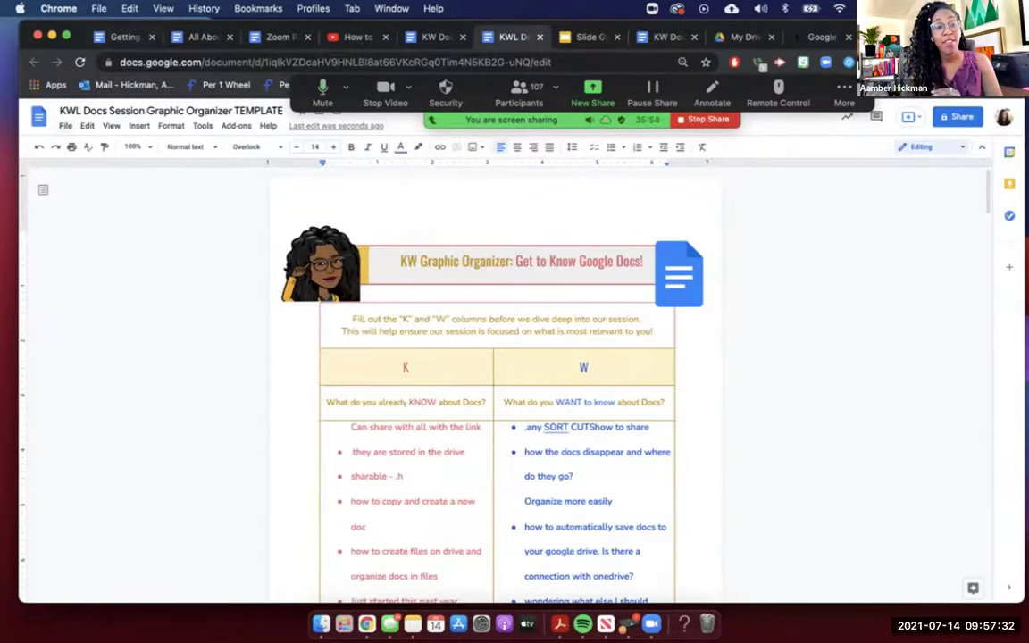
left_click(66, 126)
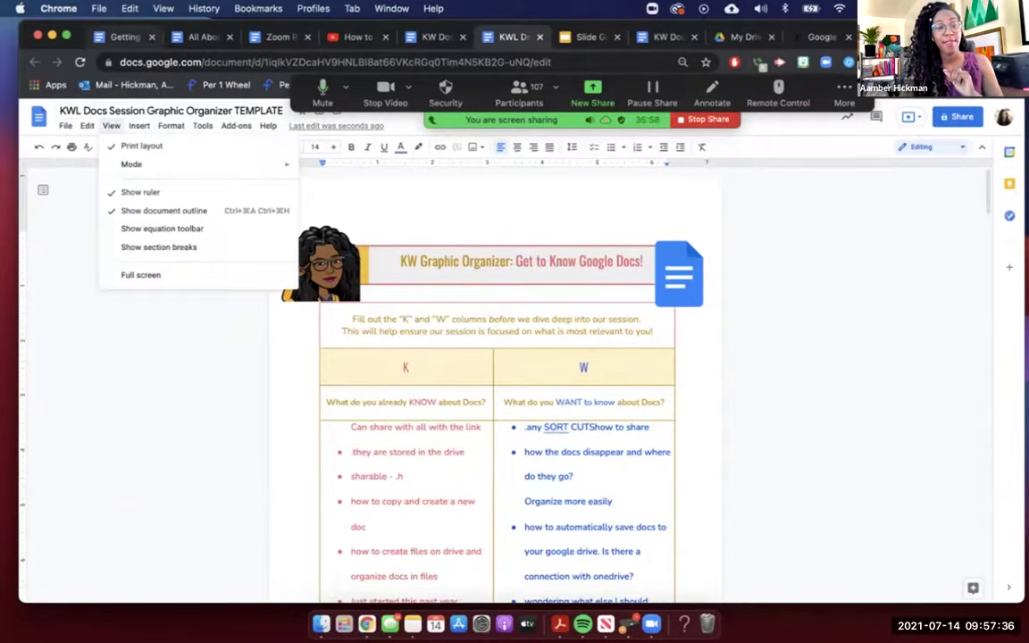
Step: Switch to Getting Started with Docs and look over the Comment / Suggestion Mode row in the USEFUL TOOLS & FEATURES table
left_click(121, 37)
scroll(324, 356, "down", 5)
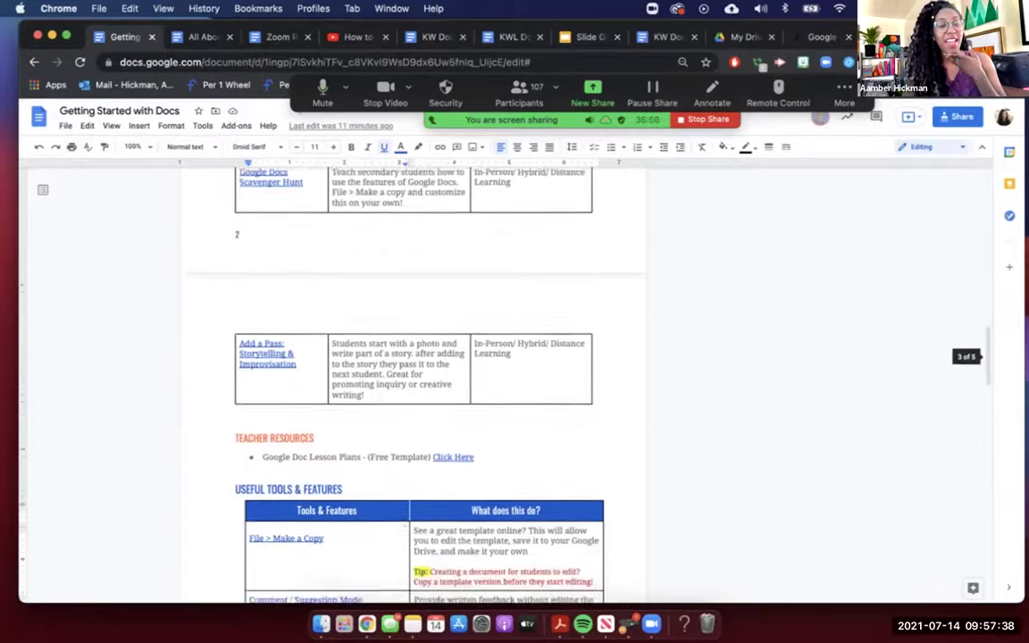
scroll(325, 356, "down", 3)
left_click(274, 270)
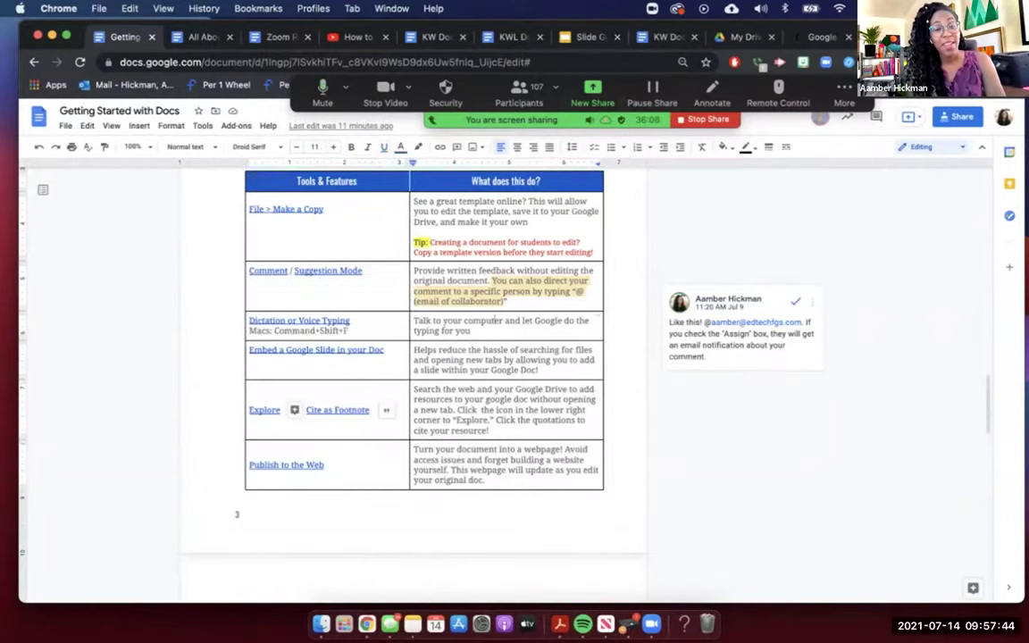
scroll(424, 357, "up", 3)
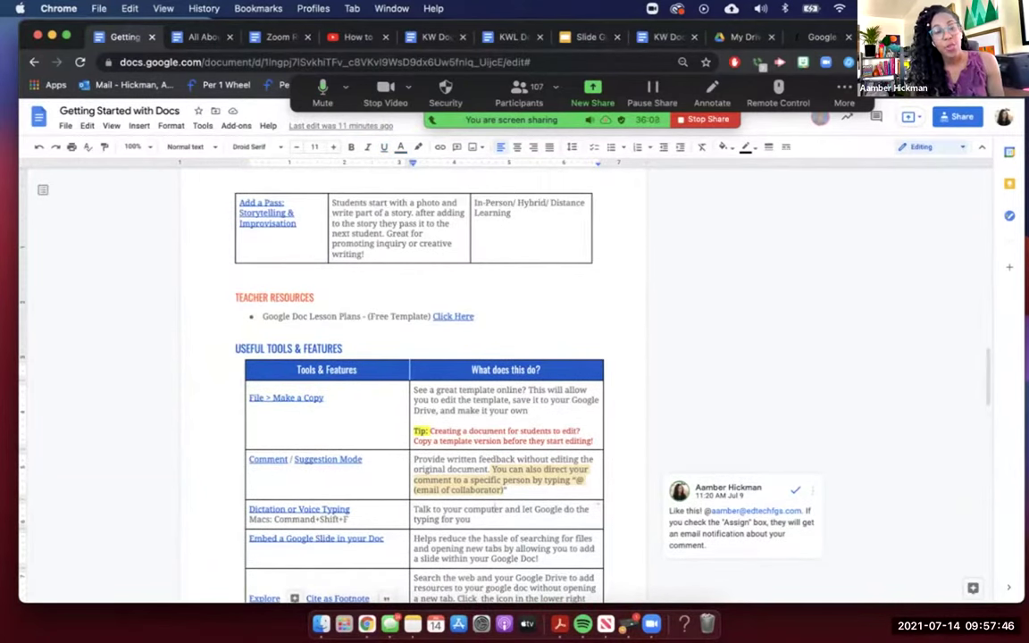
Step: Add the comment "FEEDBACK" to "Students start with a photo and write part of a story." in the Add a Pass row and resolve it
left_click_drag(331, 203, 414, 214)
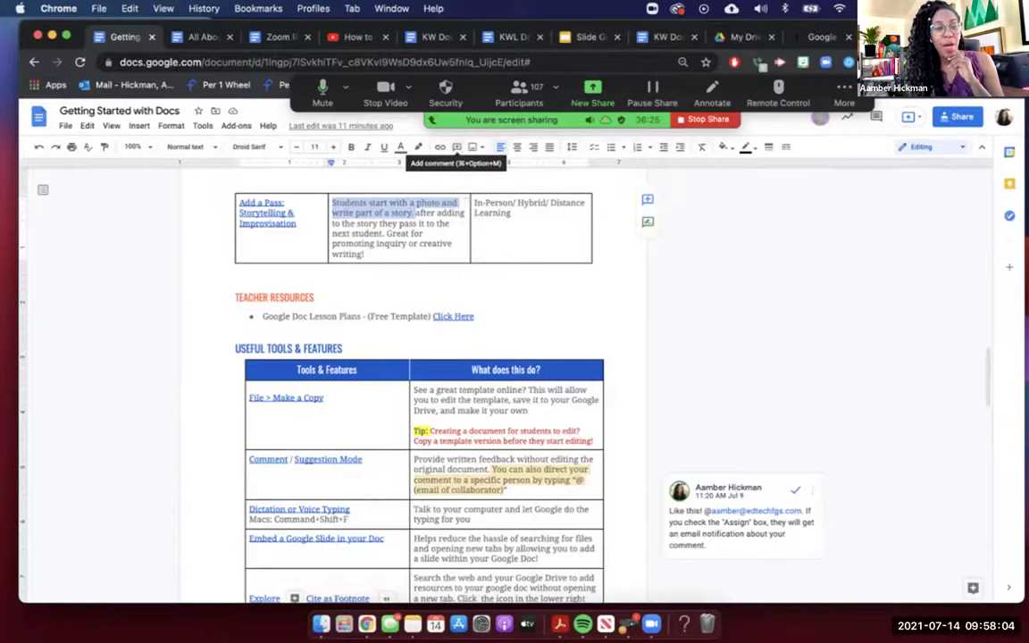
scroll(456, 147, "up", 5, "ctrl")
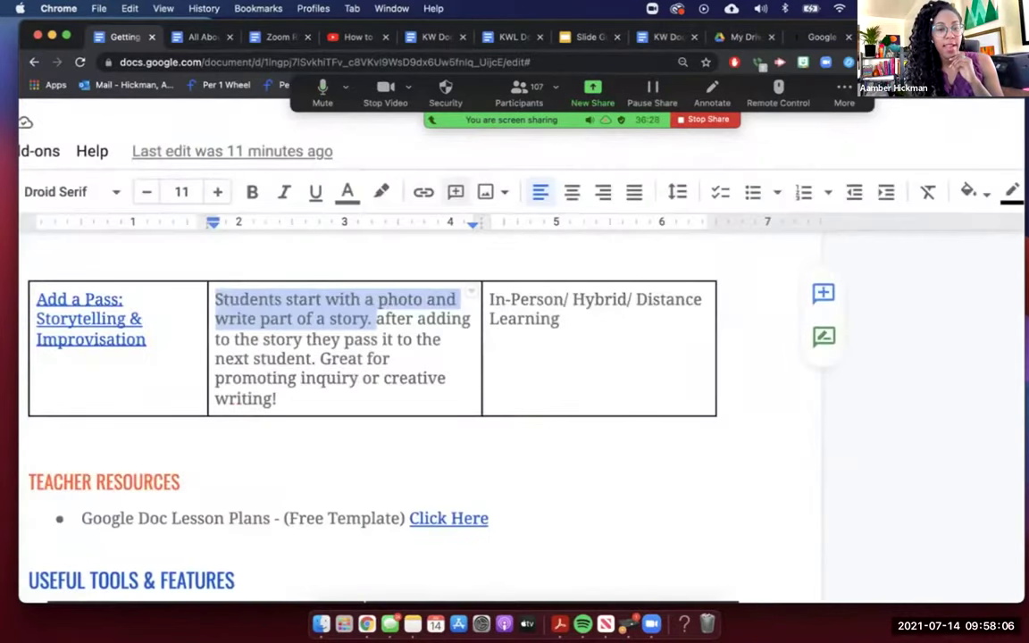
left_click(455, 191)
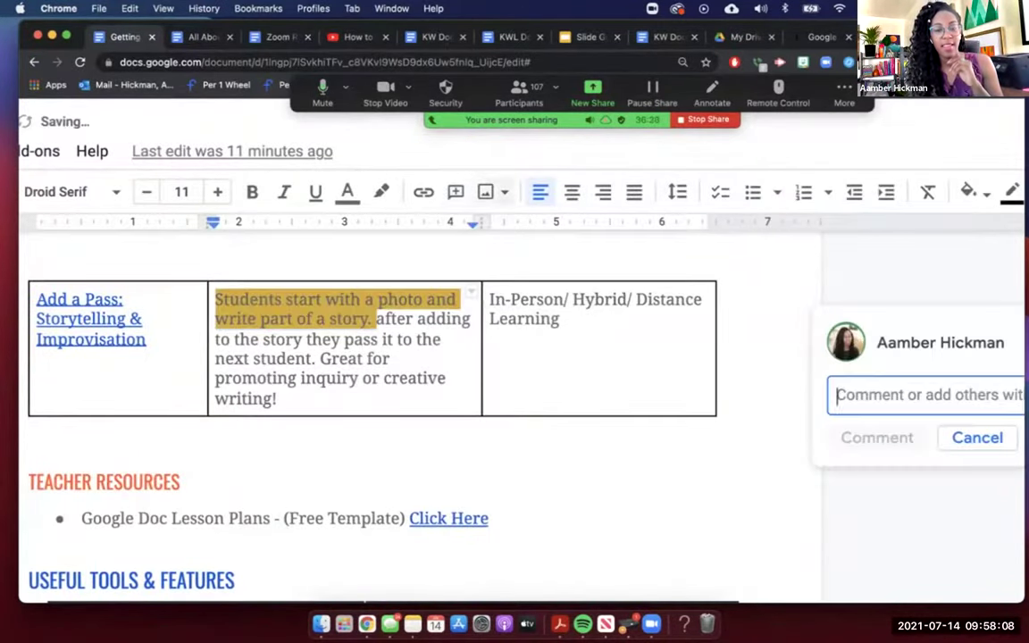
scroll(514, 375, "down", 5, "ctrl")
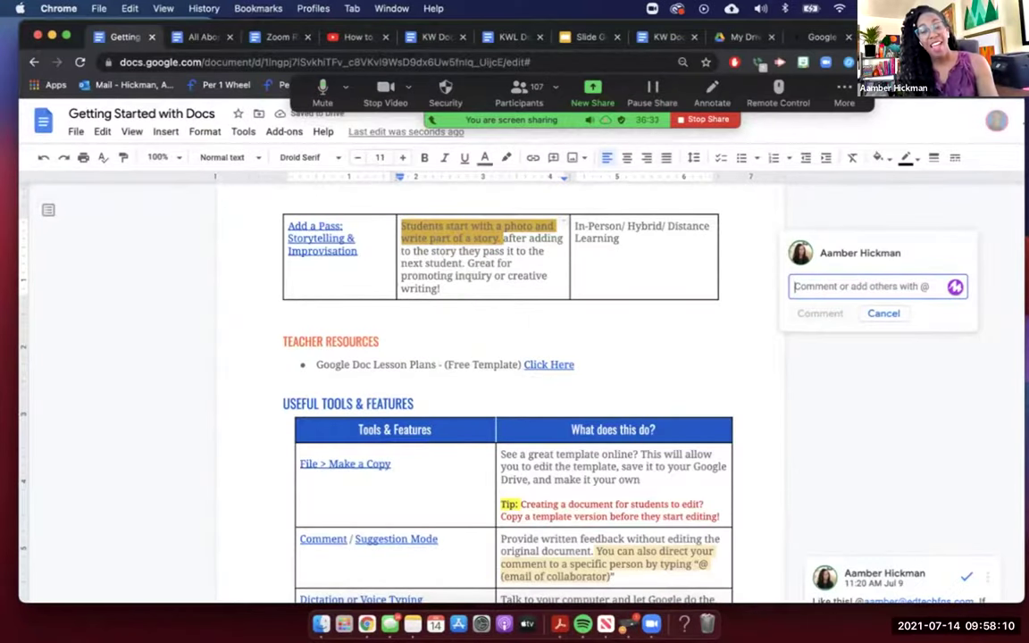
type("FE")
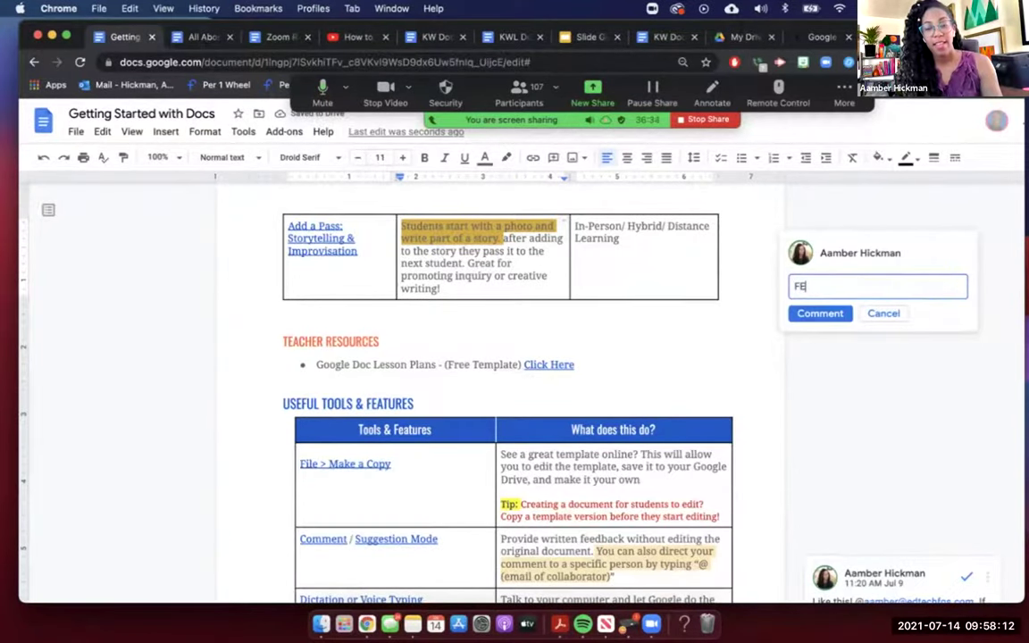
type("EDBACK")
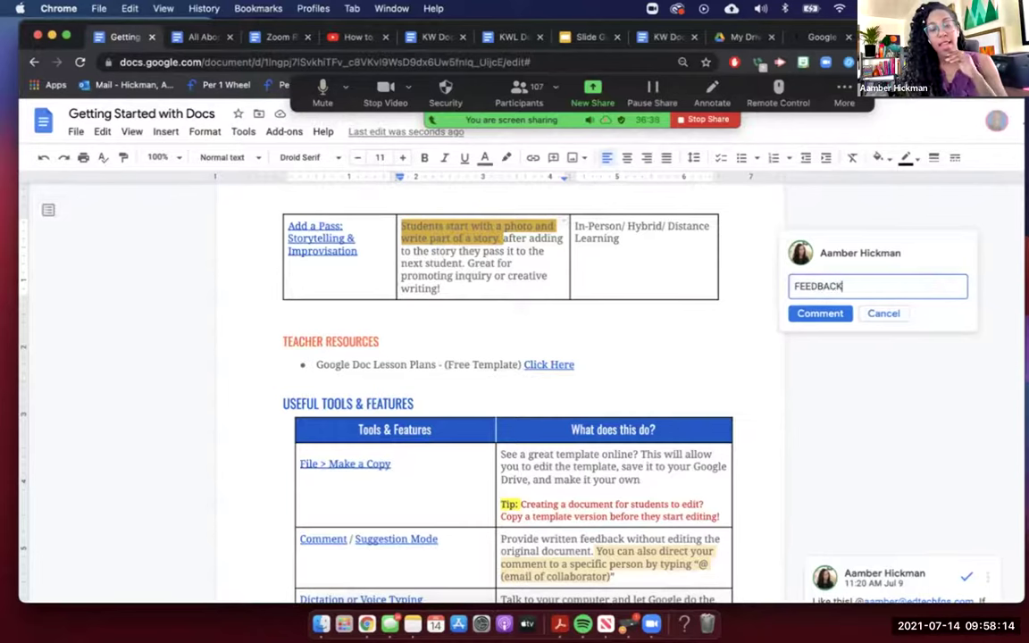
key("super+Return")
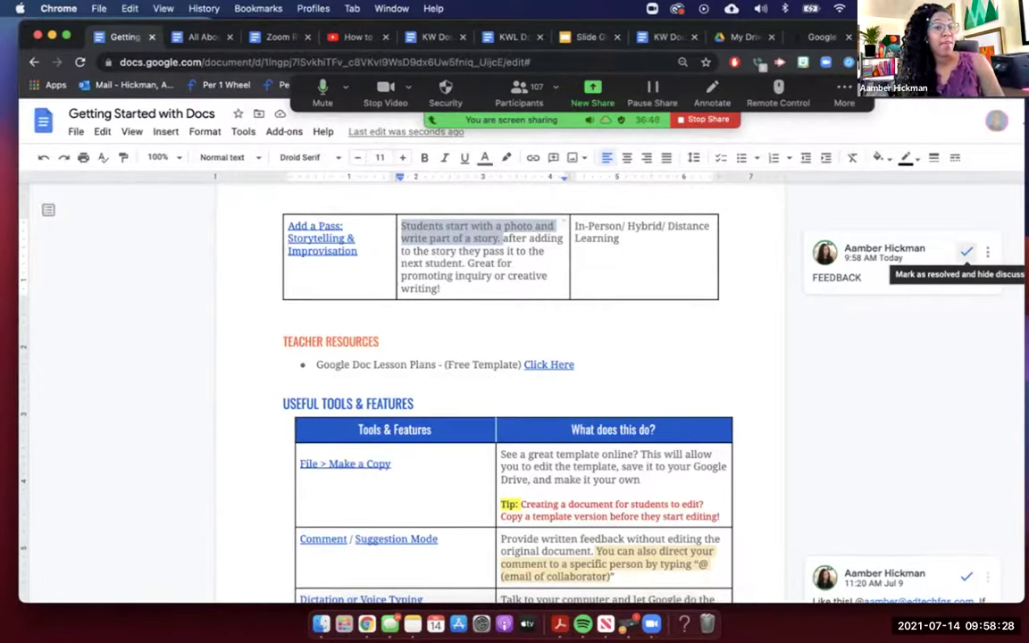
left_click(965, 252)
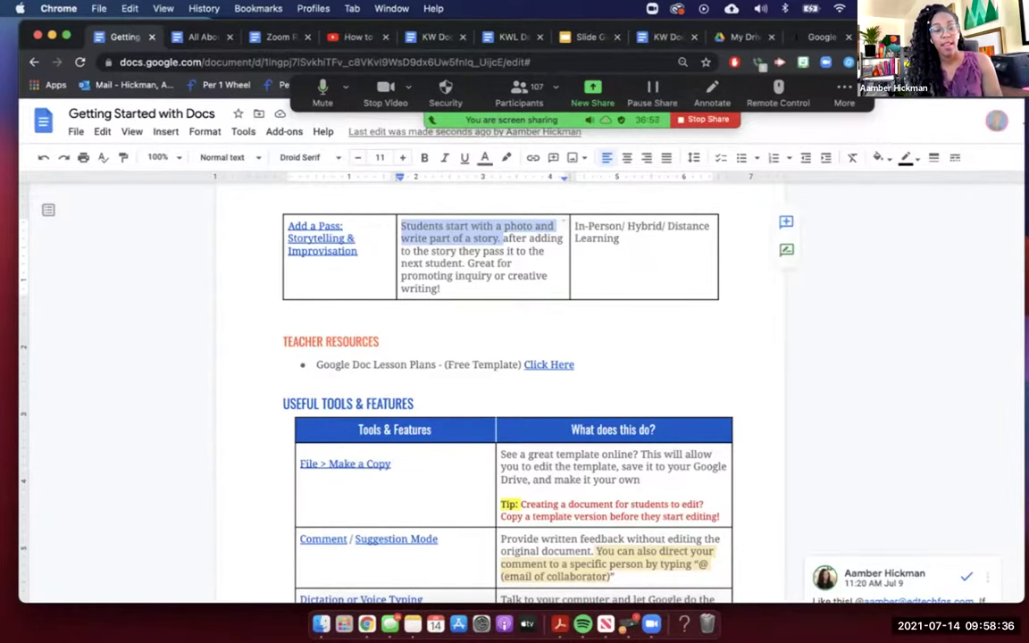
Step: Place the cursor after "Macs: Command+Shift+F" in the Dictation or Voice Typing row, search the commands for "VOICE" and open Voice typing
scroll(500, 384, "down", 1)
scroll(500, 384, "down", 5)
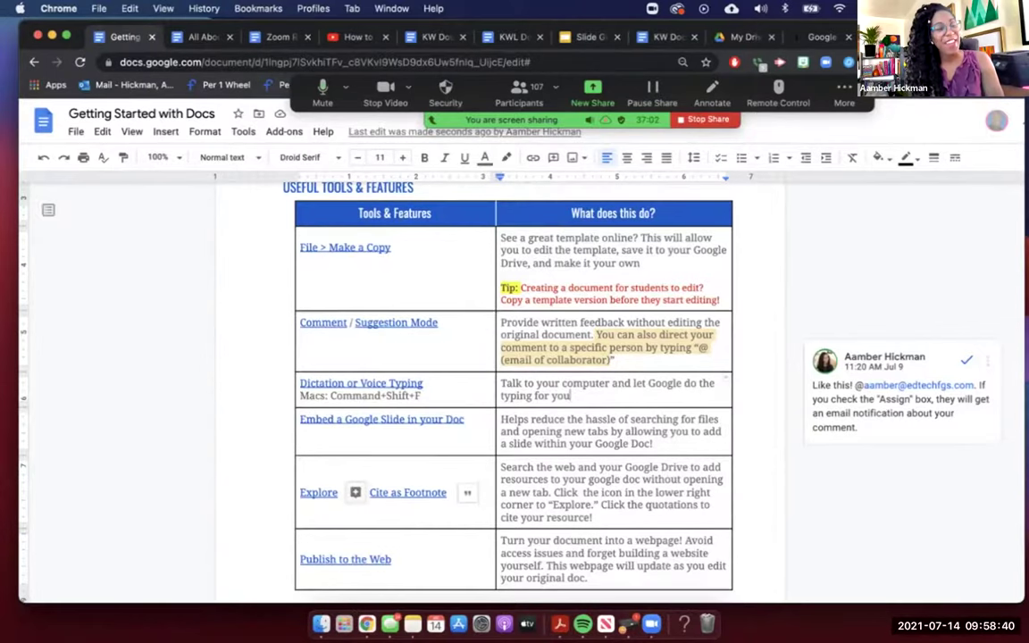
scroll(514, 384, "down", 2)
scroll(514, 384, "down", 1)
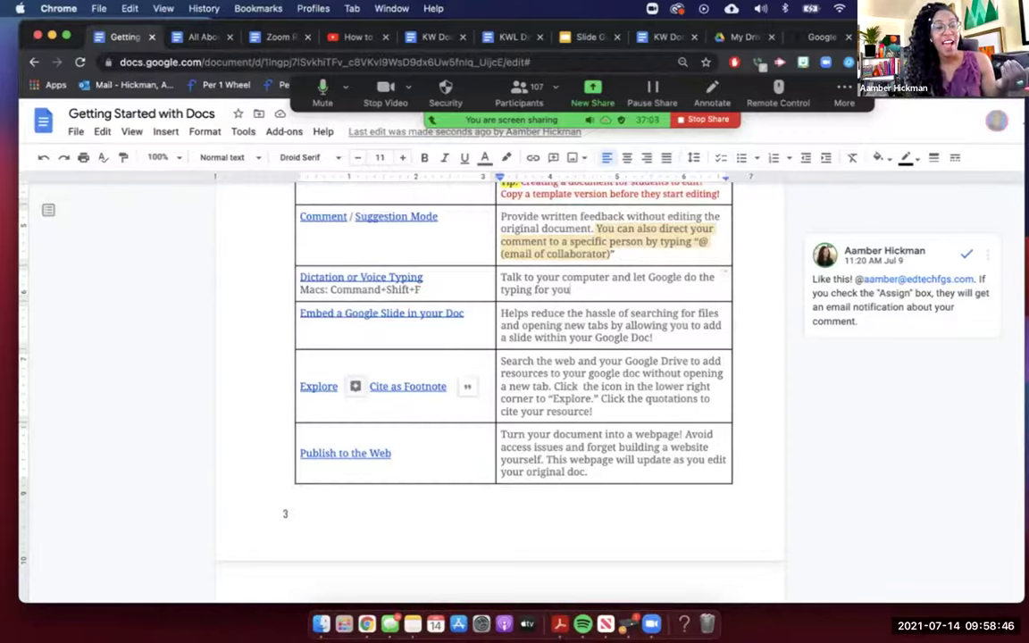
key("alt+slash")
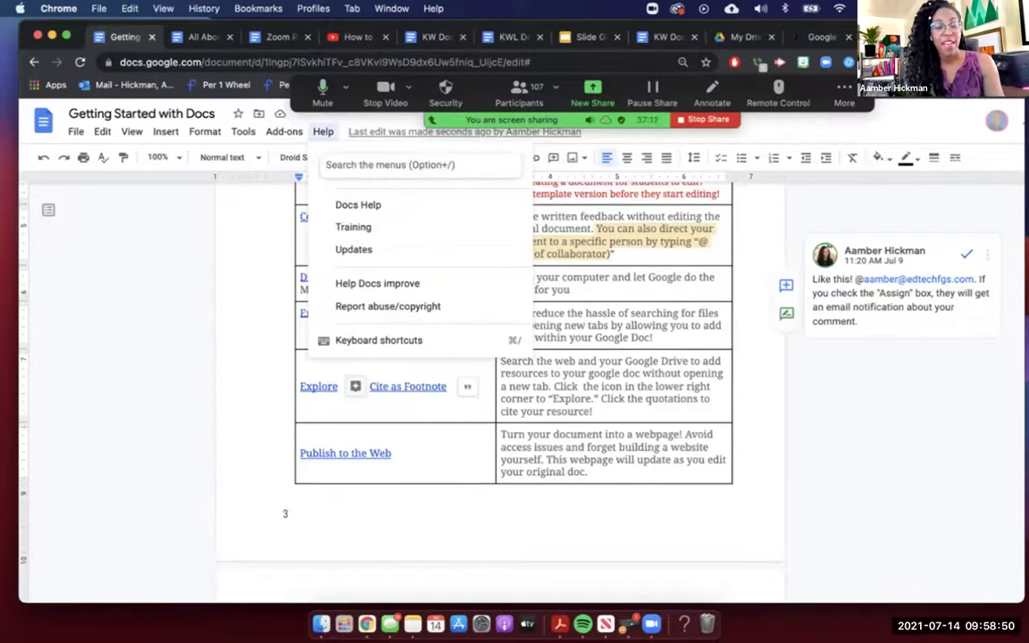
left_click(300, 373)
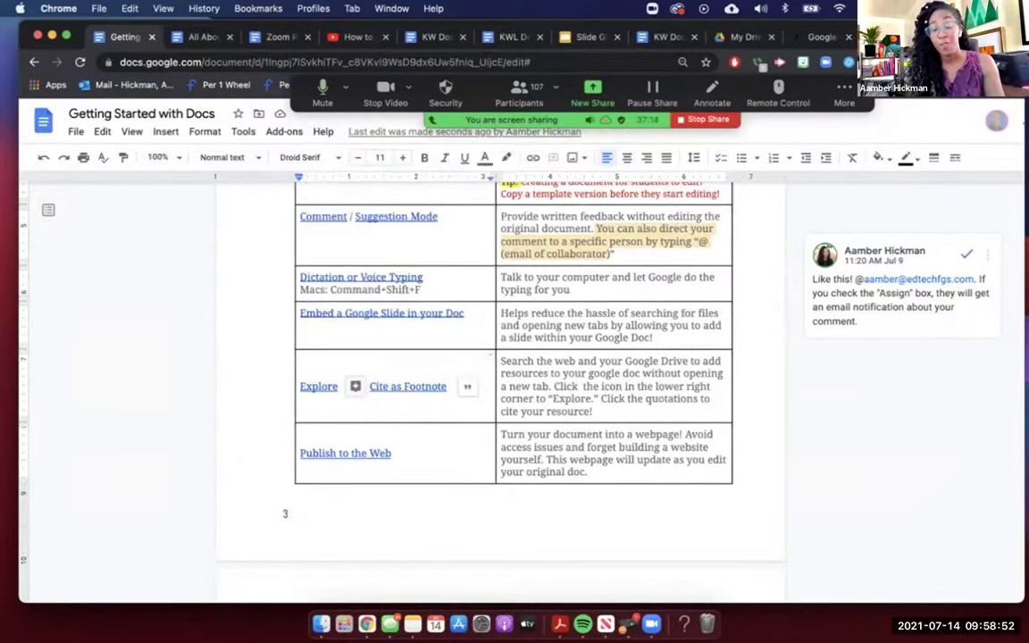
left_click(422, 290)
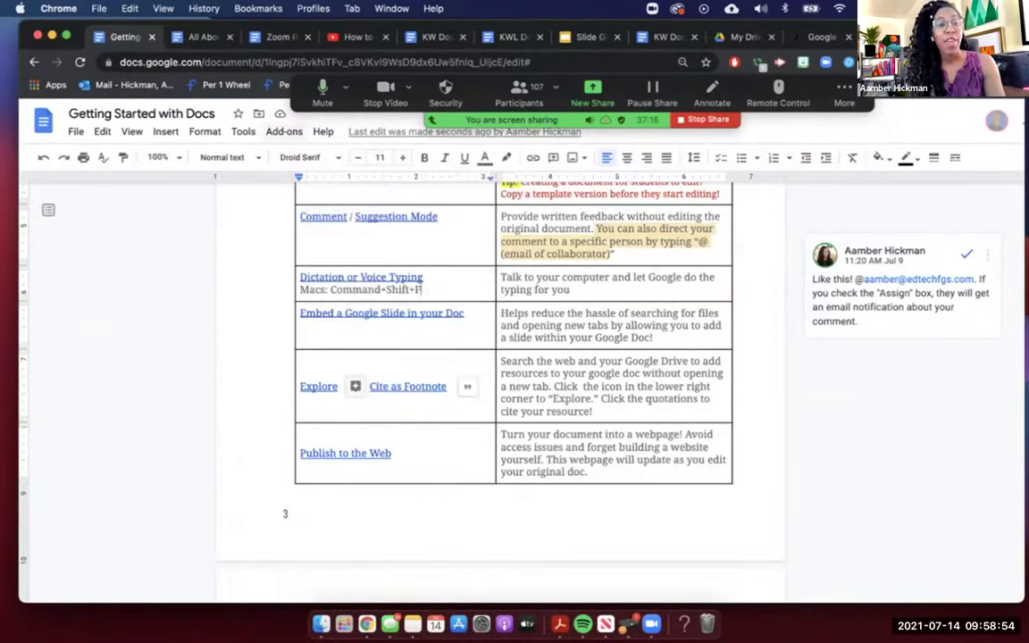
key("alt+/")
type("VOICE")
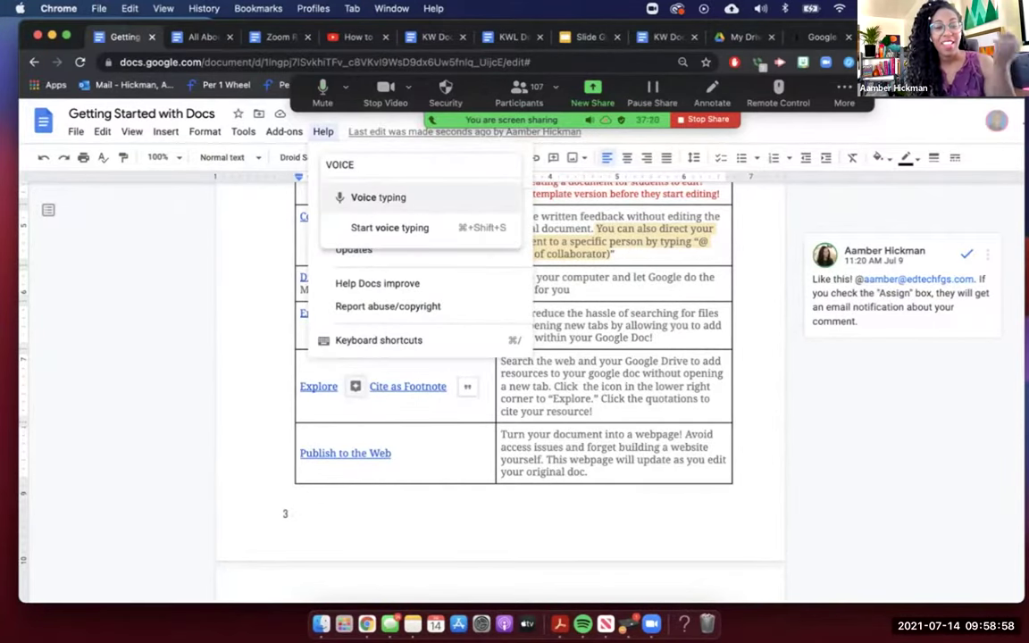
key("Return")
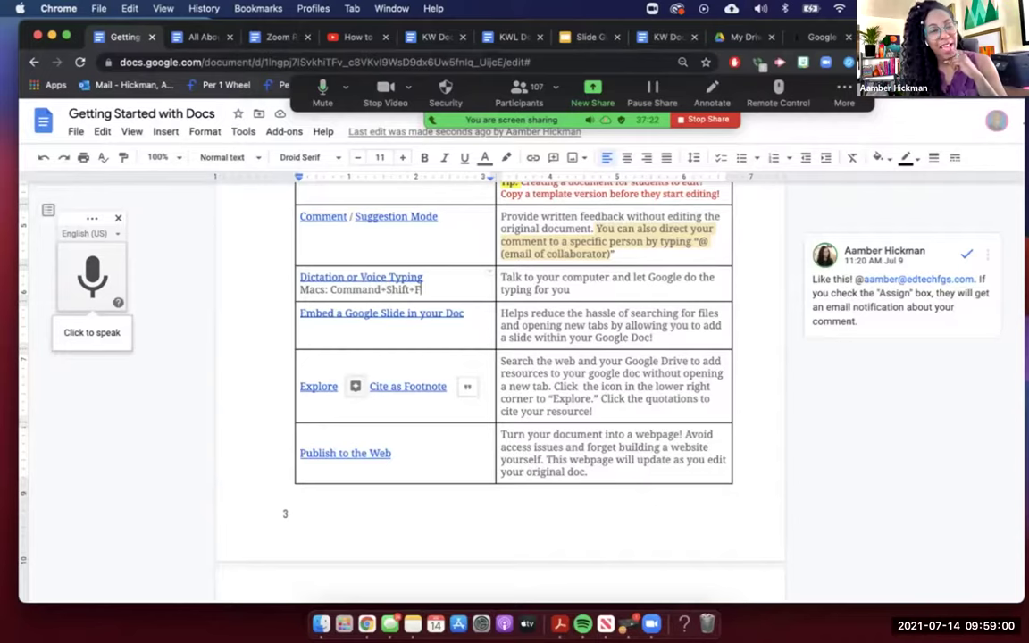
Step: Dictate sample text after "Macs: Command+Shift+F" with voice typing and delete the dictated text
key("super+shift+s")
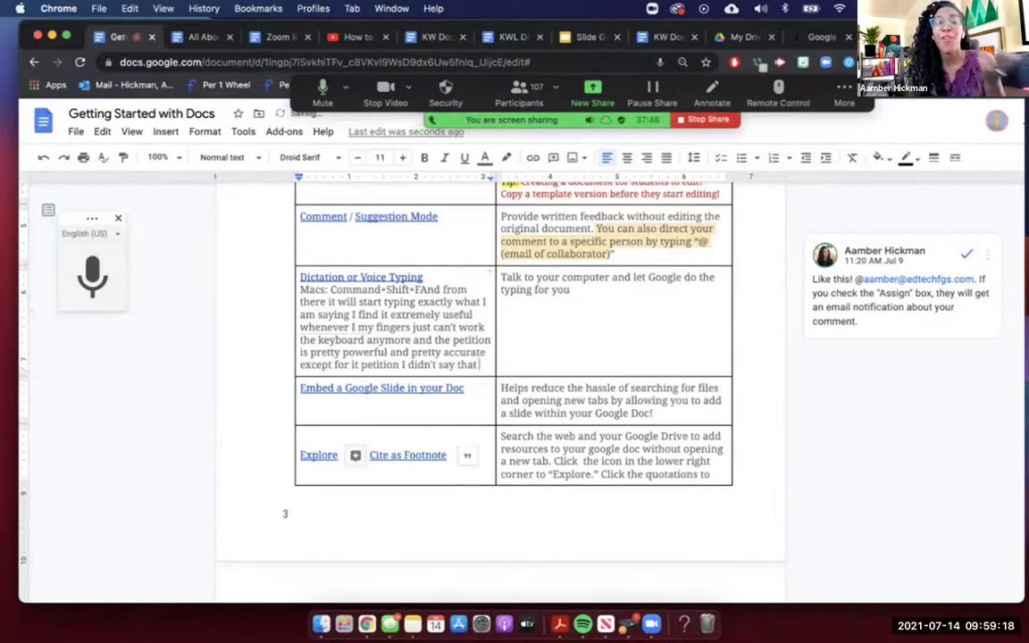
left_click_drag(479, 365, 416, 289)
key("BackSpace")
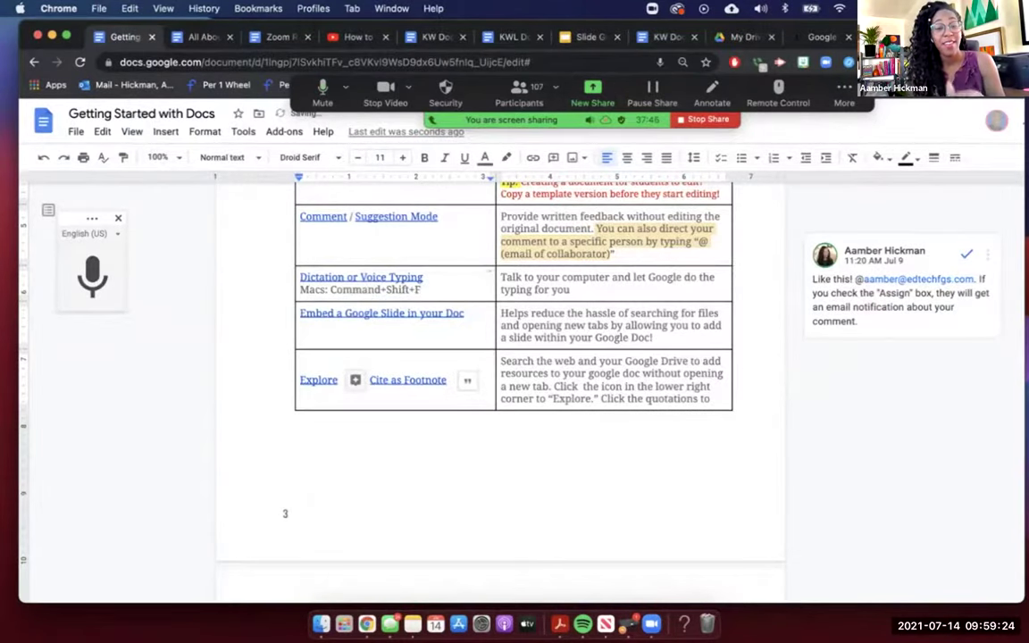
Step: Preview the "Embed a Google Slide in your Doc" link and return to the KW Graphic Organizer area near the document's start
left_click(382, 313)
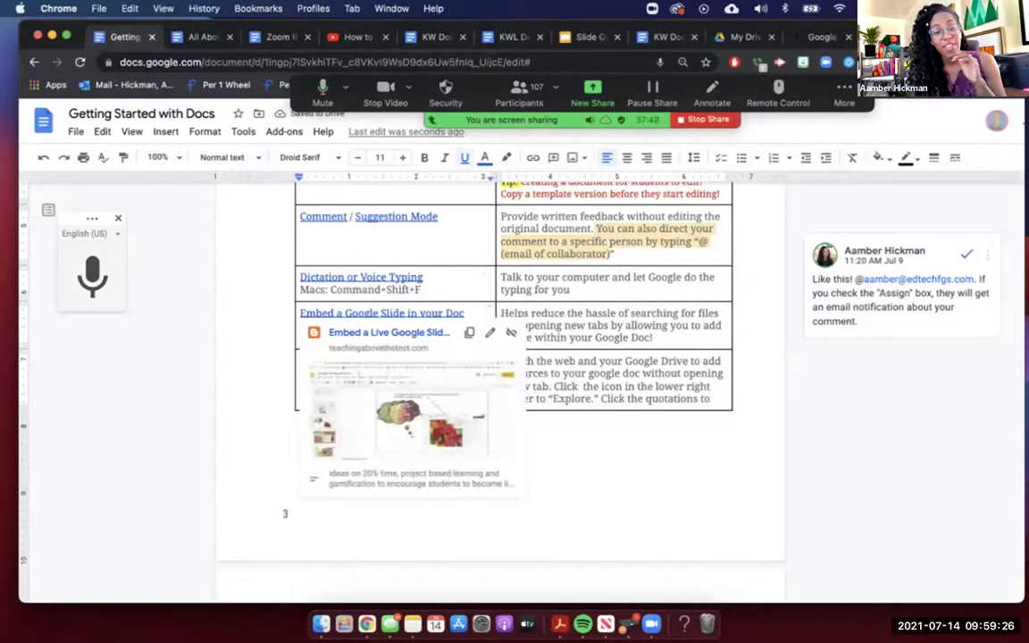
left_click(613, 349)
left_click(606, 373)
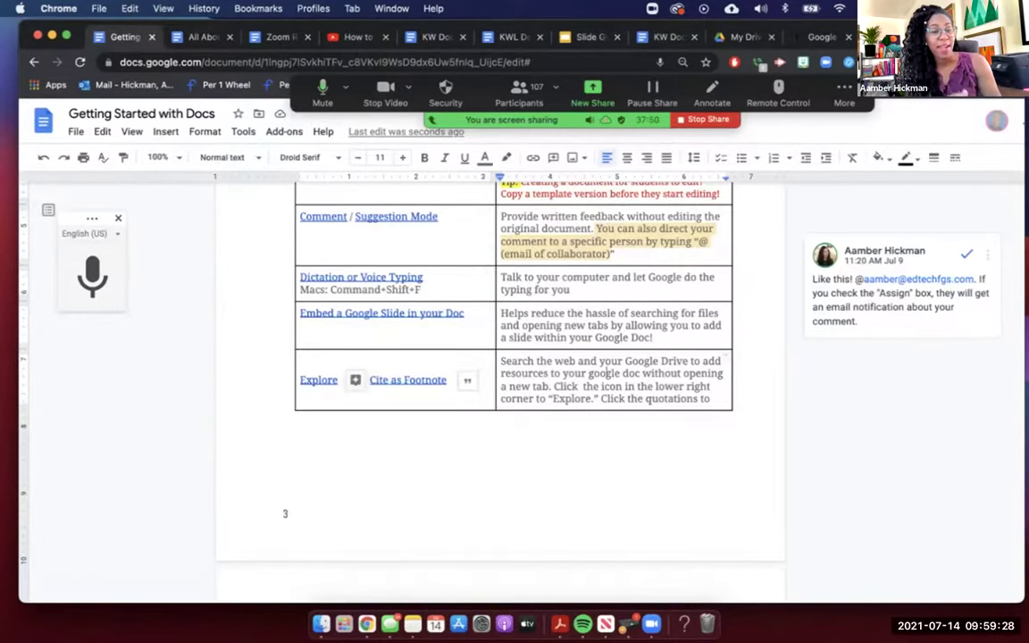
scroll(513, 357, "down", 1)
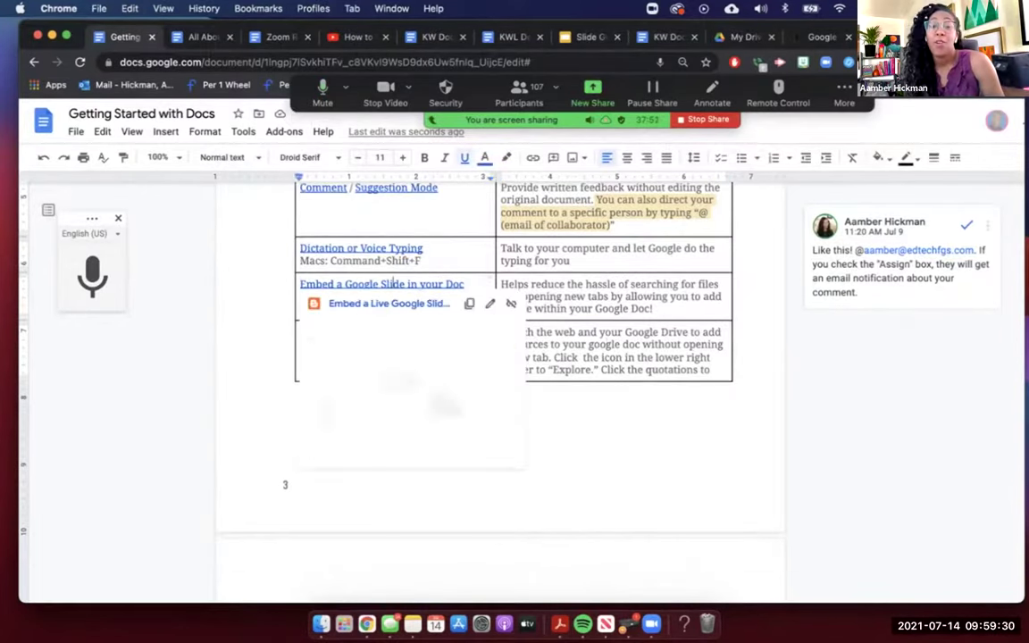
scroll(514, 357, "up", 5)
scroll(500, 393, "up", 20)
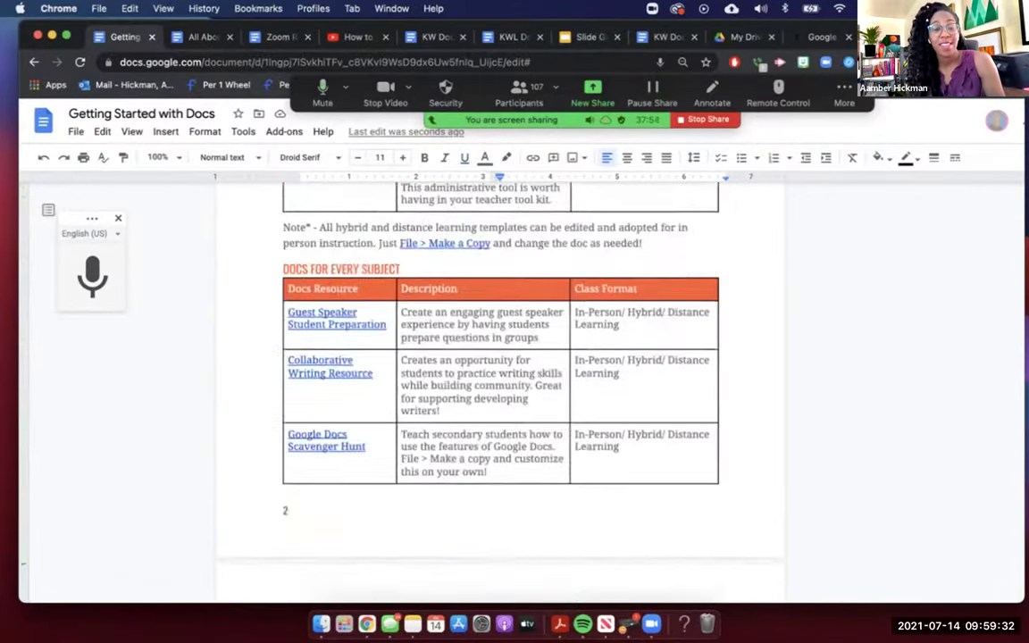
scroll(500, 393, "down", 3)
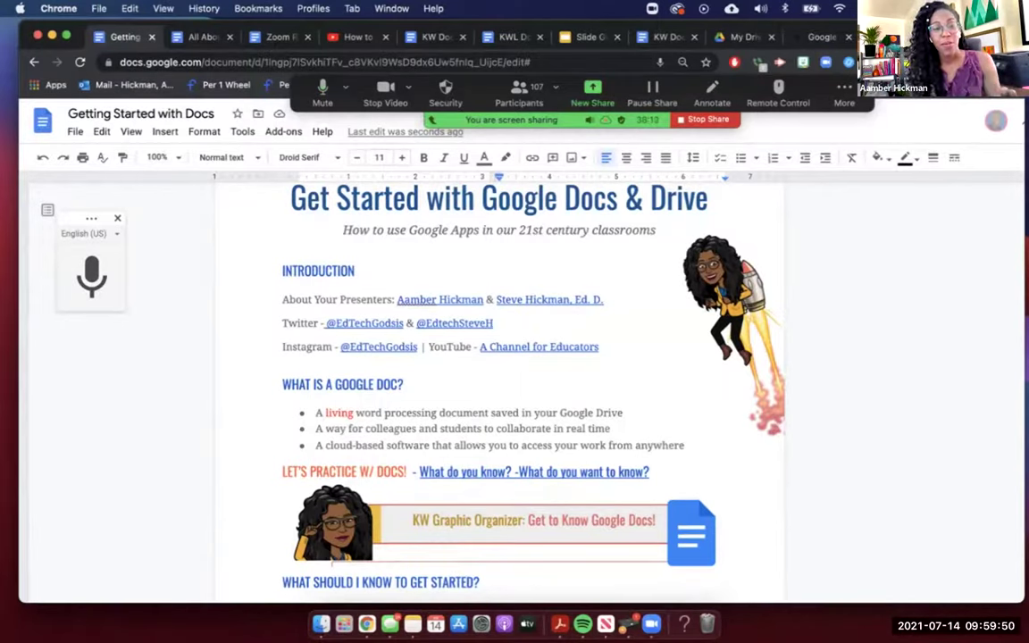
Step: Switch to the "Slide Guide - Getting Started with Docs" presentation and copy slide 3, the presenter's photo collage
key("super+7")
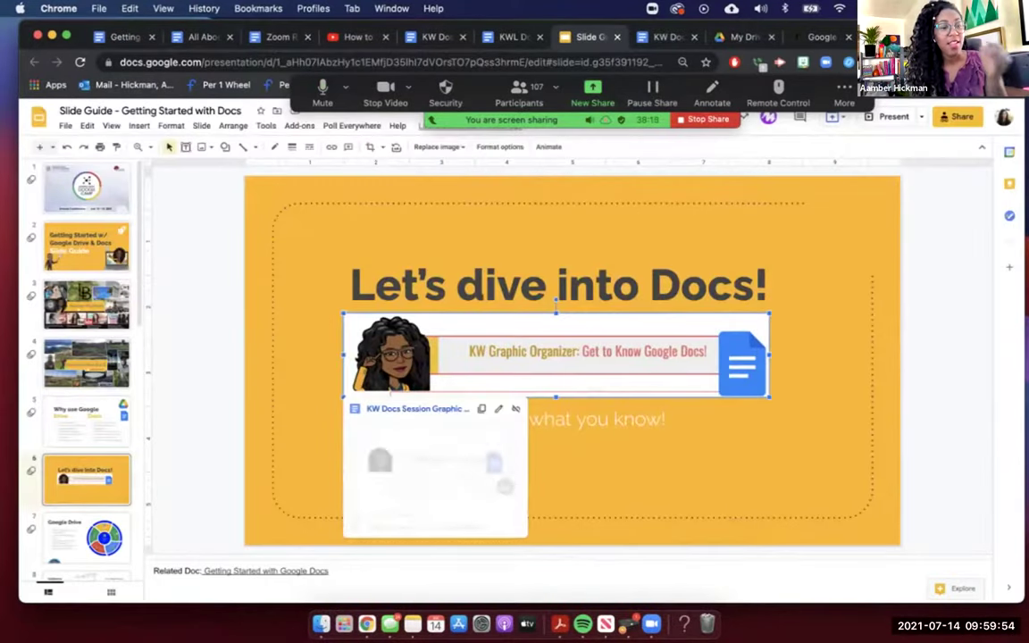
left_click(87, 304)
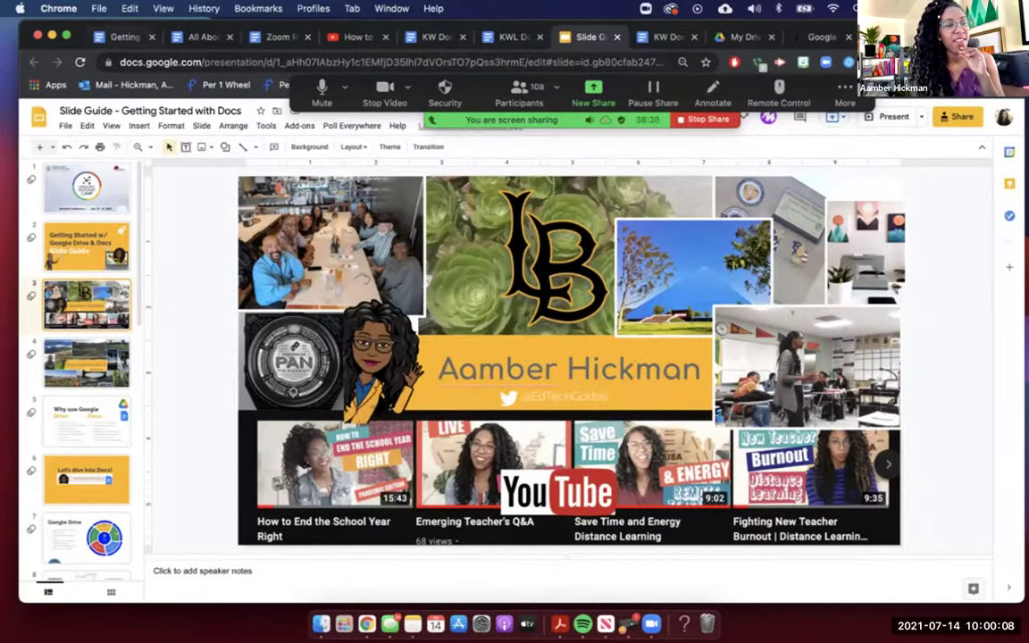
key("super+1")
scroll(500, 375, "down", 5)
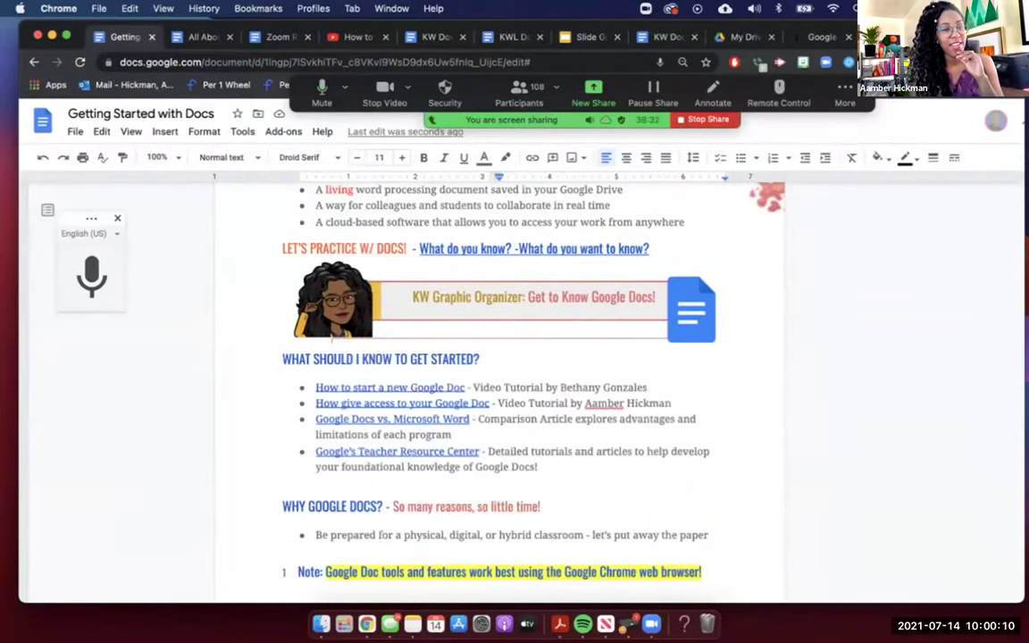
scroll(500, 375, "up", 1)
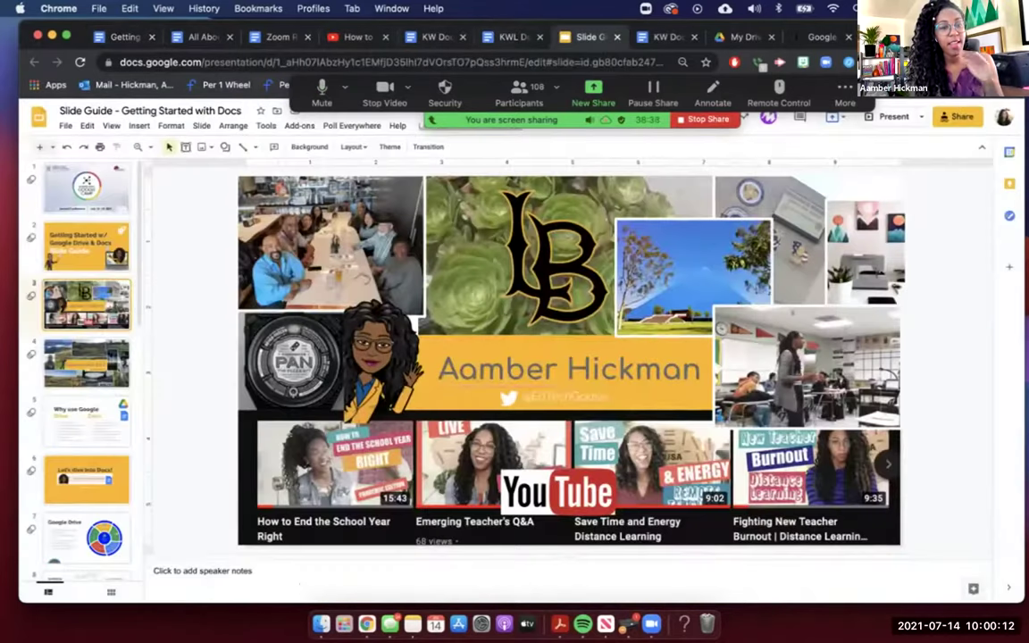
left_click(589, 37)
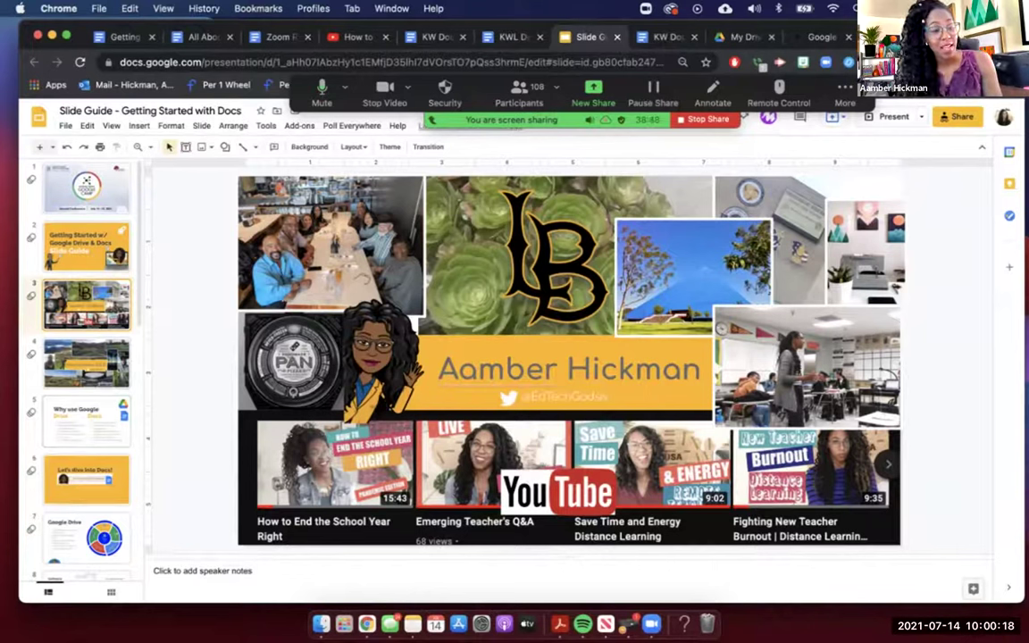
right_click(59, 304)
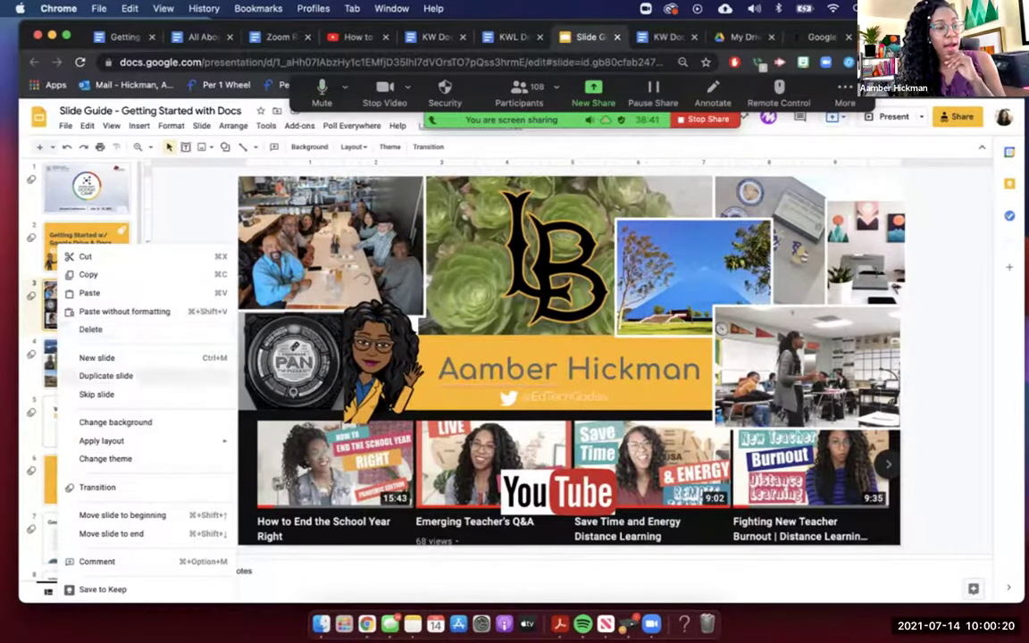
left_click(89, 274)
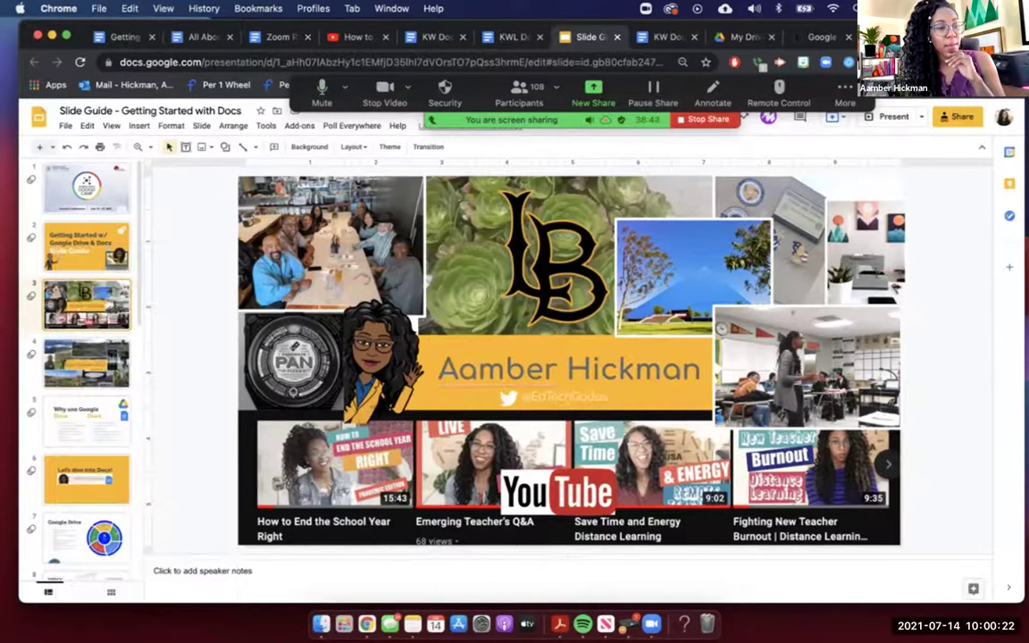
Step: Add a new line below the "LET'S PRACTICE W/ DOCS!" heading in the Getting Started document and paste the copied slide linked to its presentation
key("super+1")
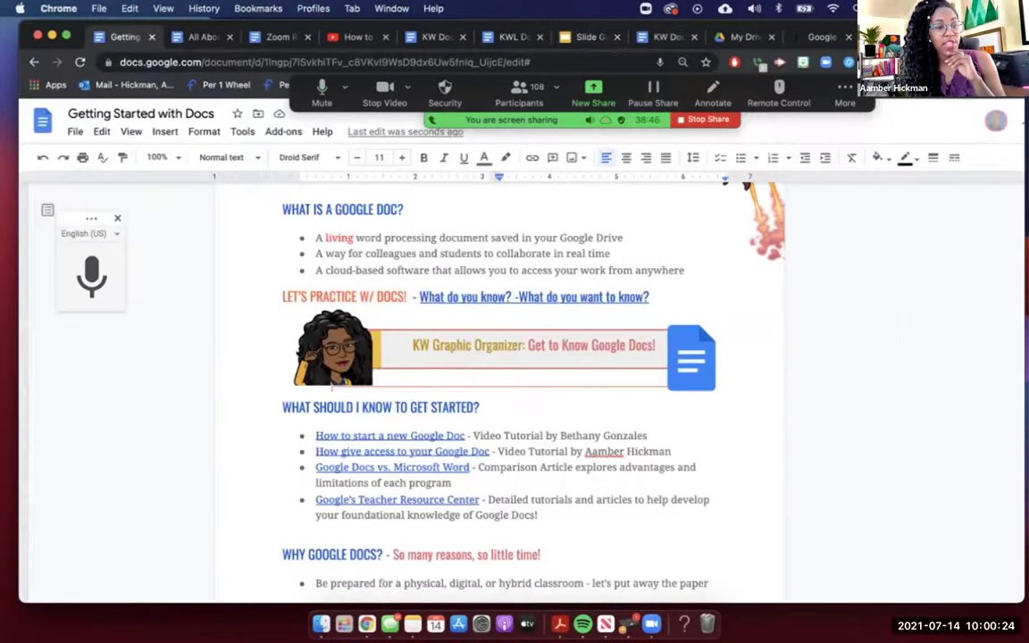
scroll(500, 375, "down", 3)
scroll(500, 375, "down", 1)
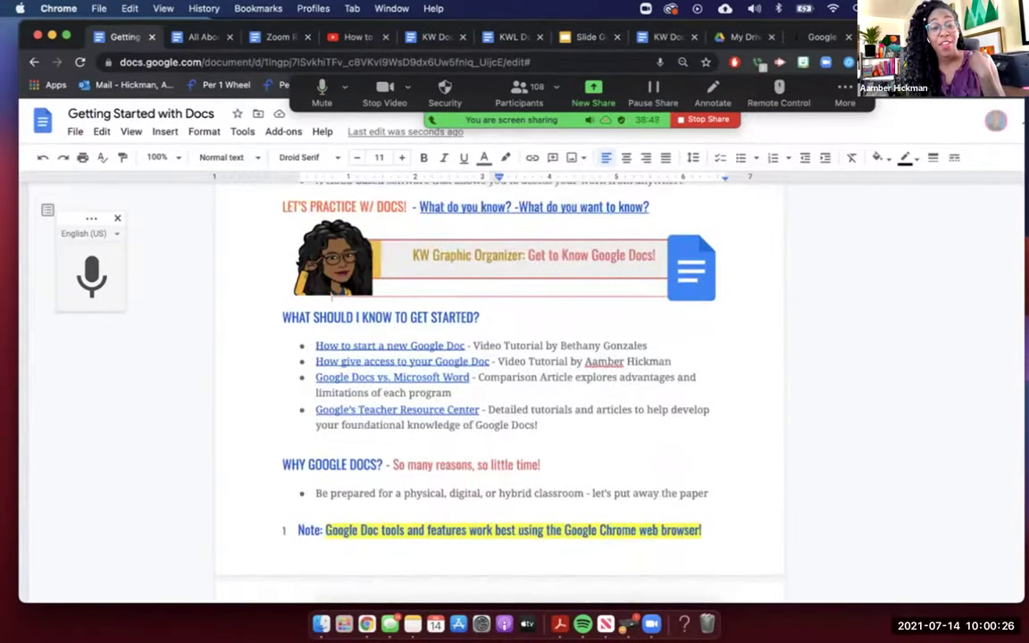
left_click(650, 206)
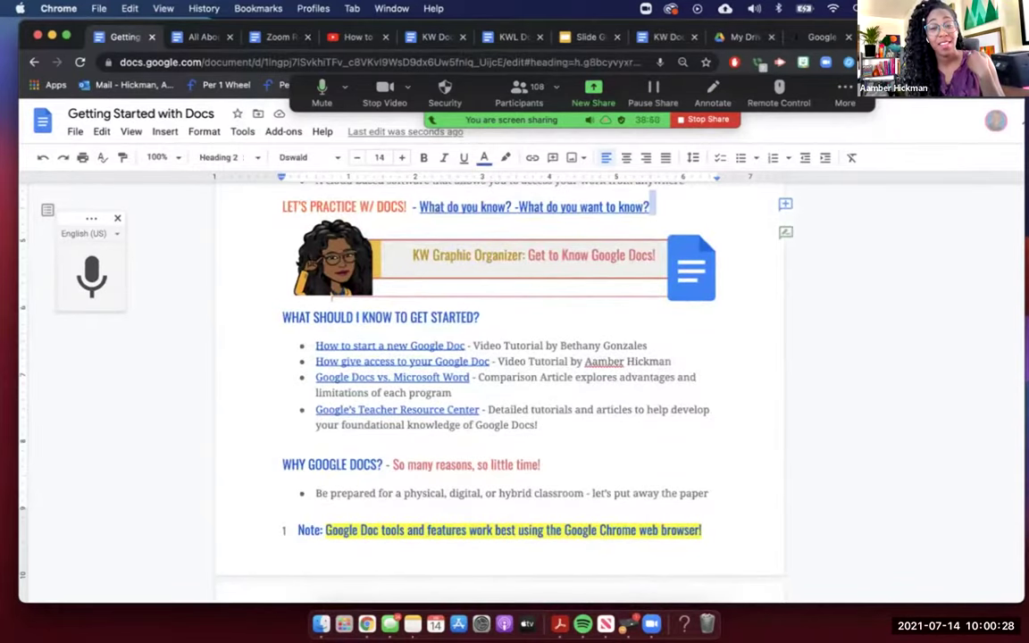
key("Return")
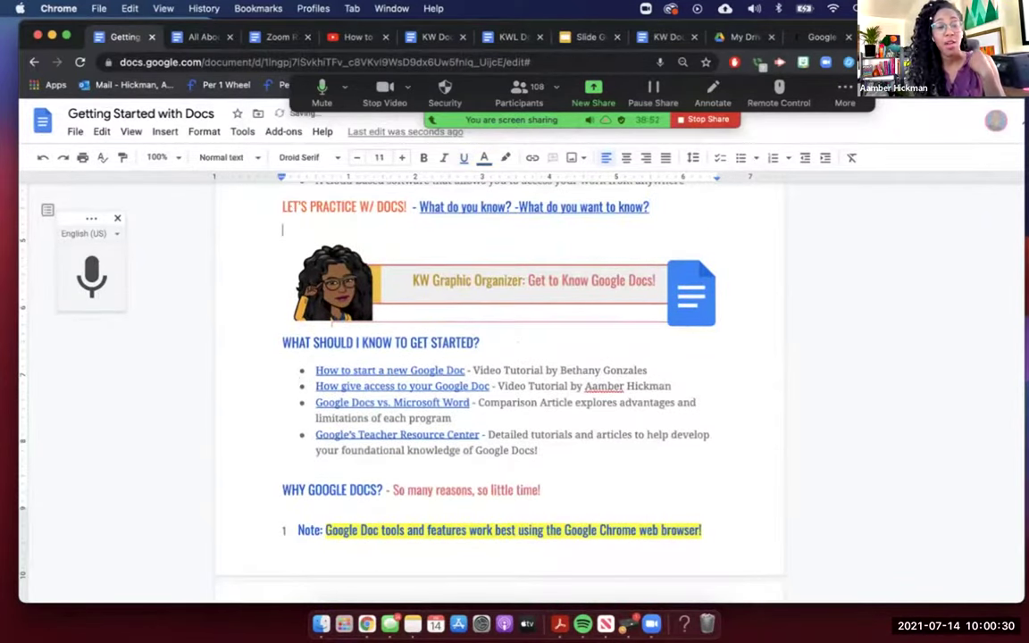
key("super+v")
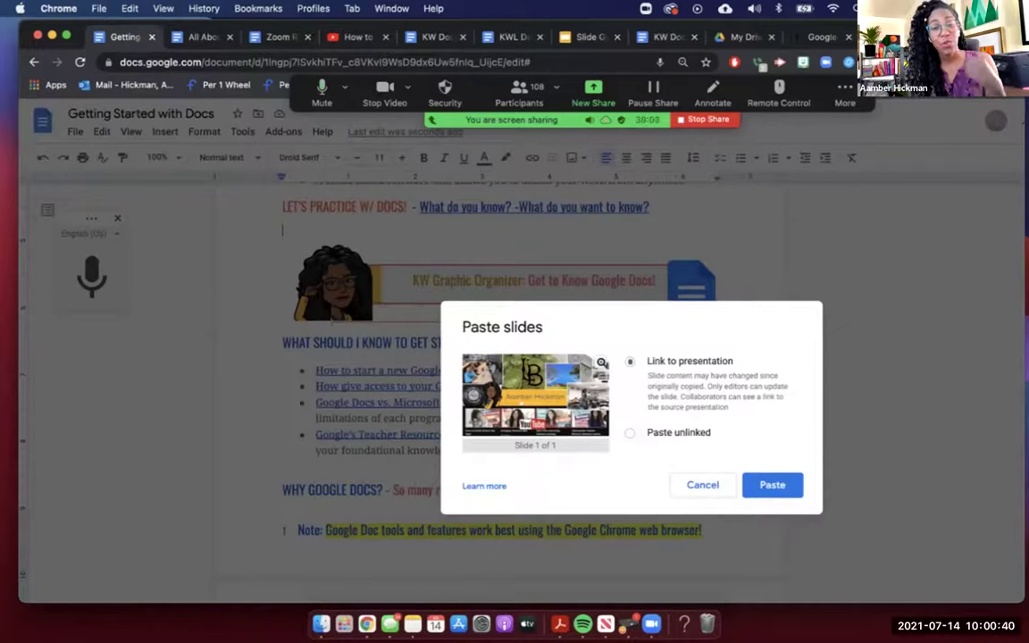
key("Return")
scroll(500, 375, "up", 5)
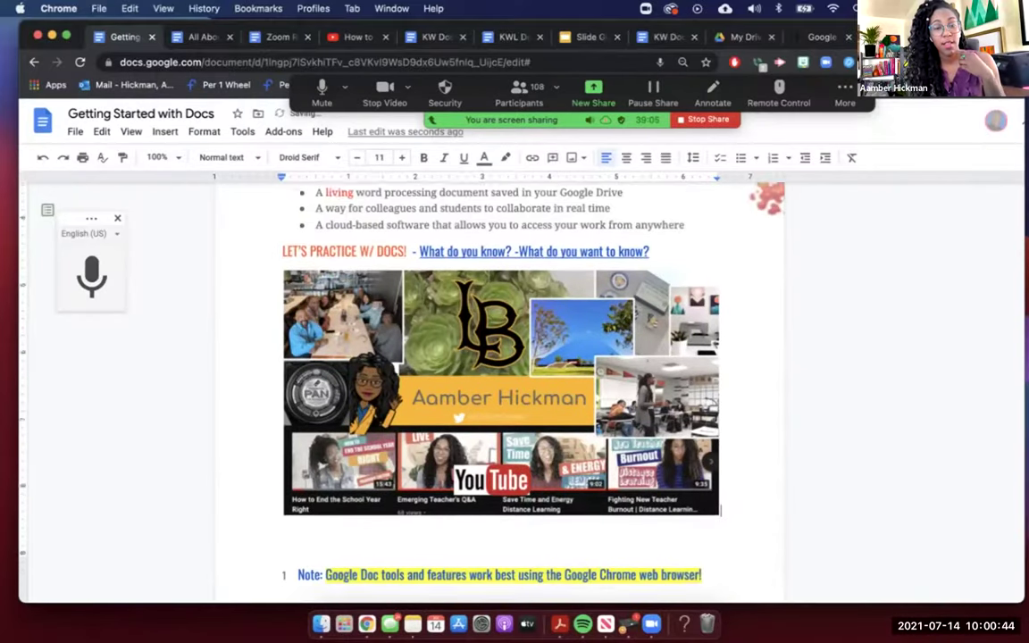
Step: View the linked slide options of the embedded slide, close them and undo the slide paste
scroll(501, 393, "down", 3)
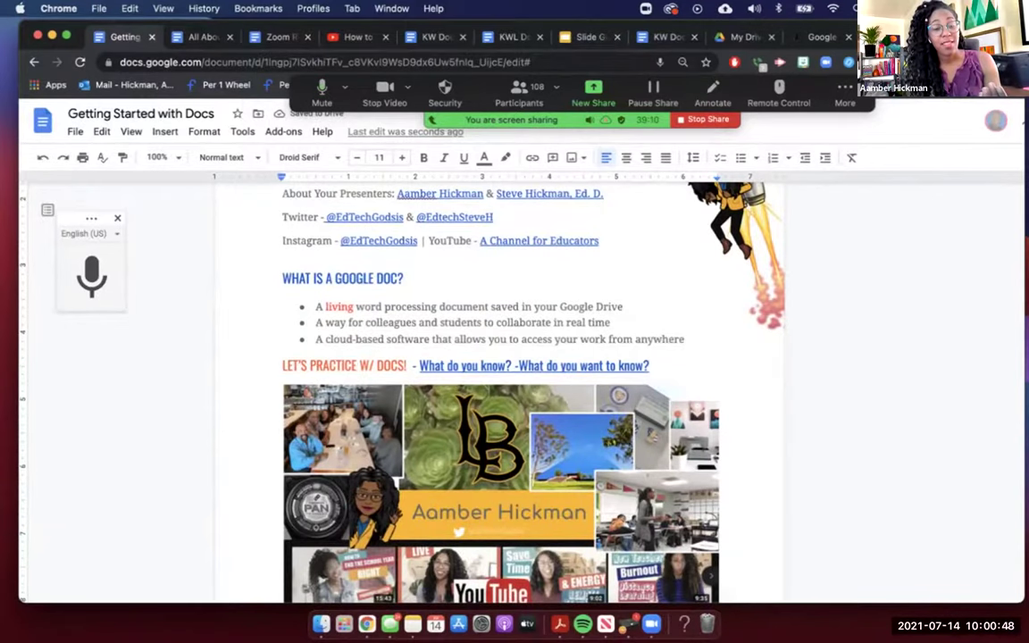
scroll(500, 393, "down", 2)
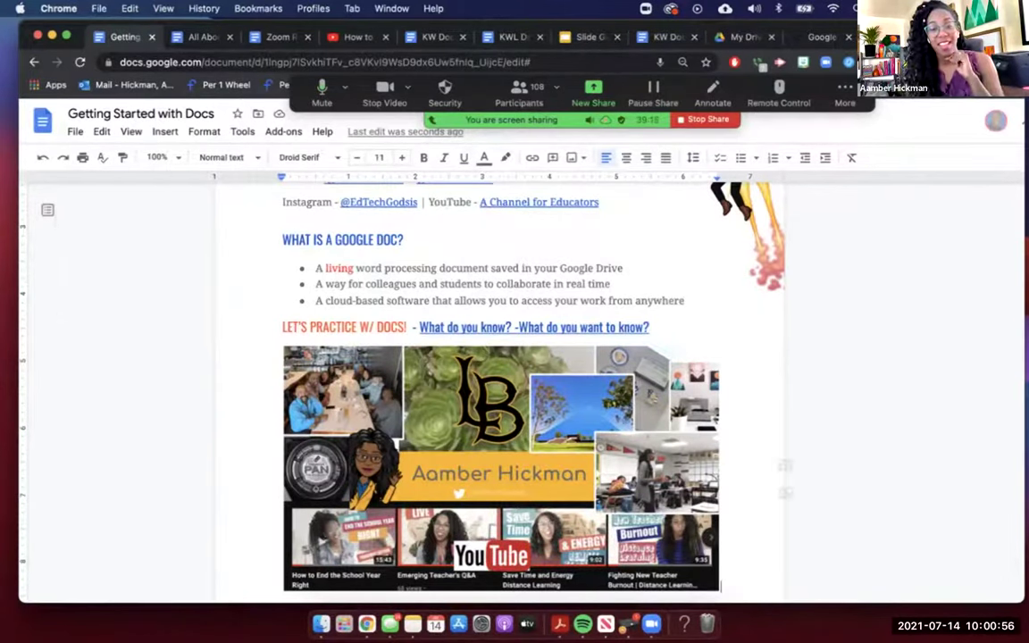
left_click(501, 350)
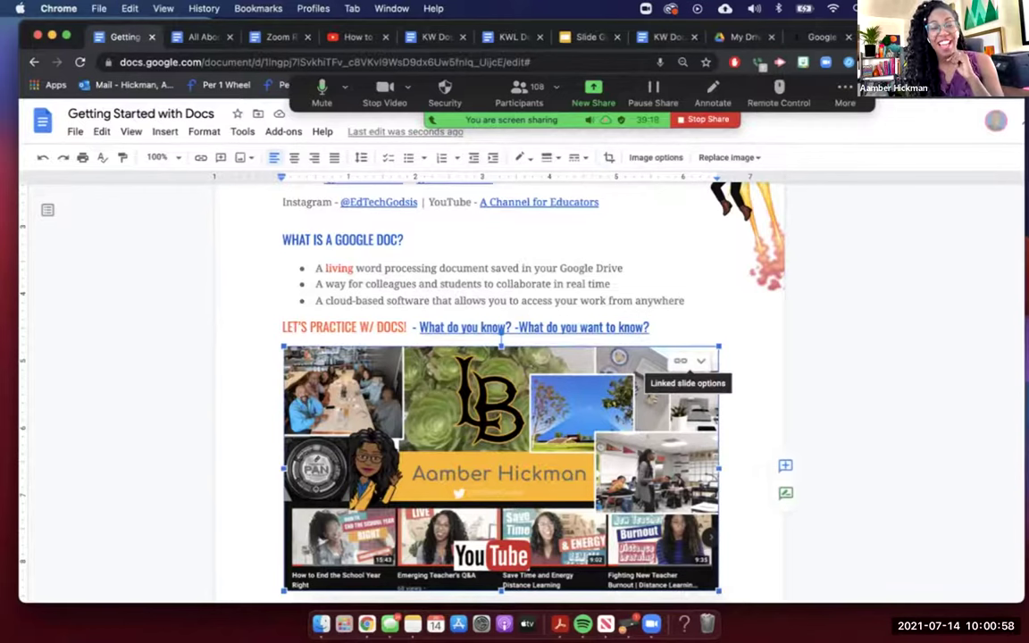
left_click(700, 360)
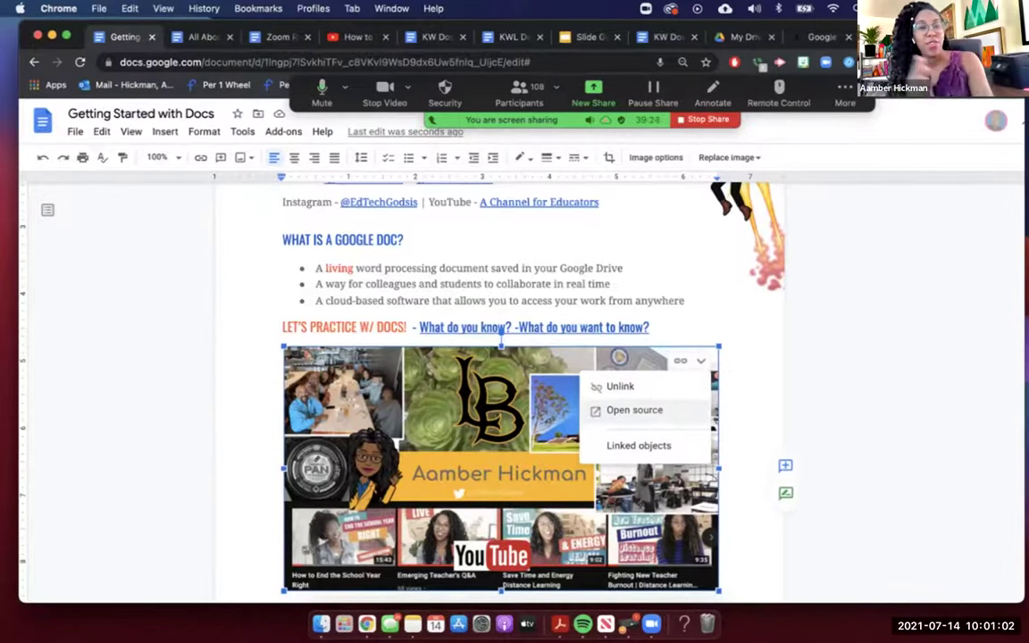
left_click(651, 326)
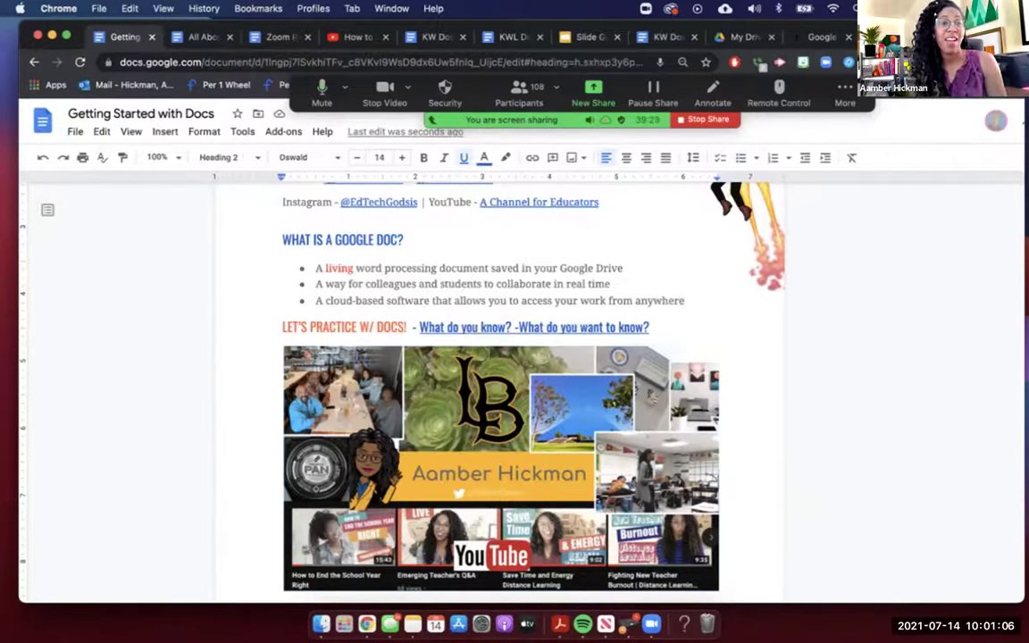
key("super+z")
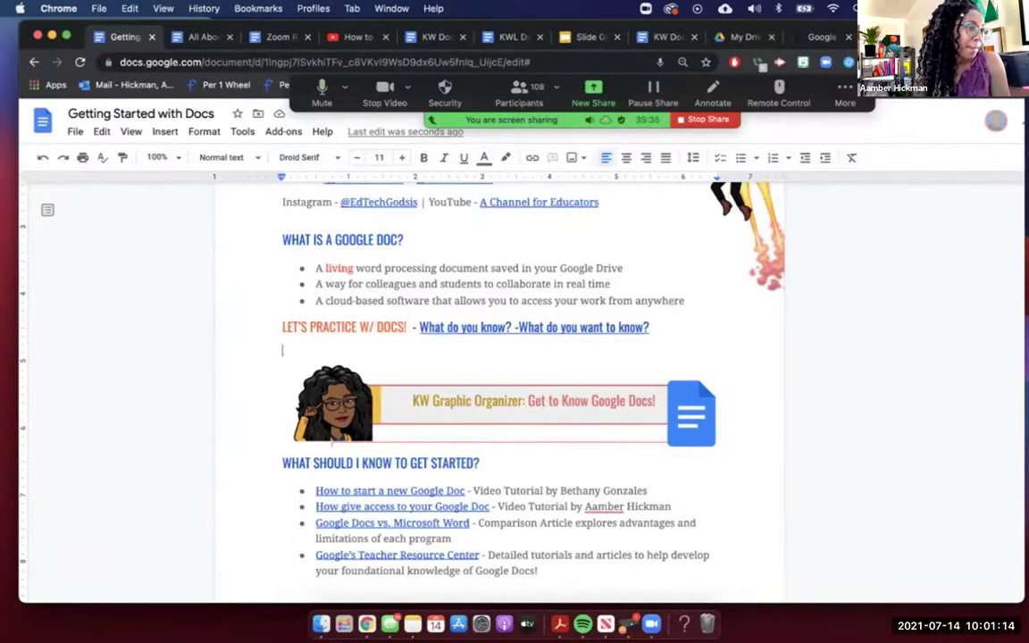
Step: Look through the classroom template tables and the Useful Tools & Features table, and reduce the browser zoom
scroll(500, 384, "down", 5)
scroll(500, 384, "down", 3)
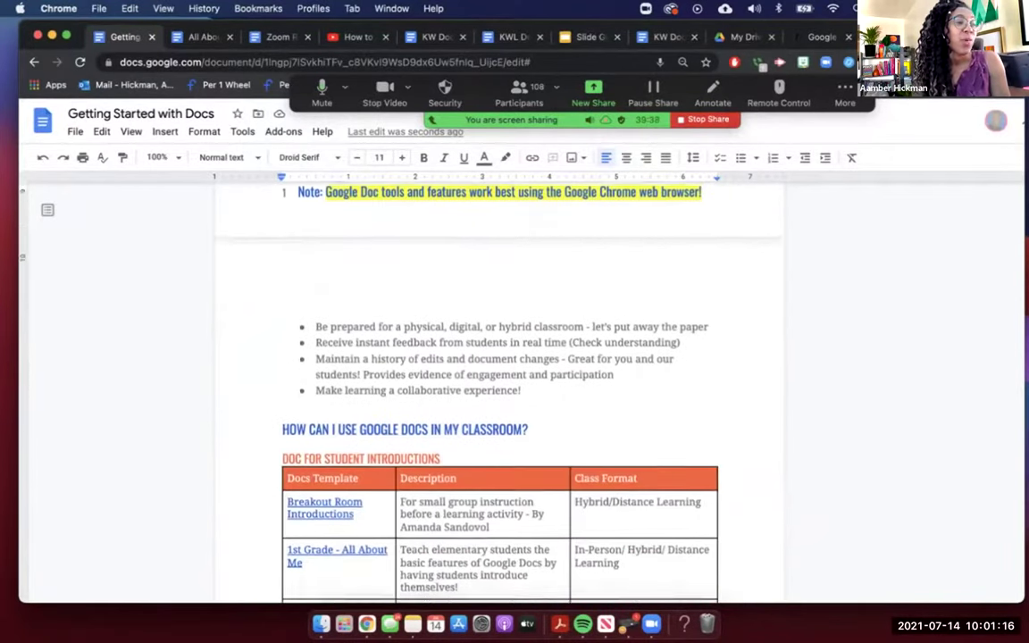
scroll(500, 384, "down", 1)
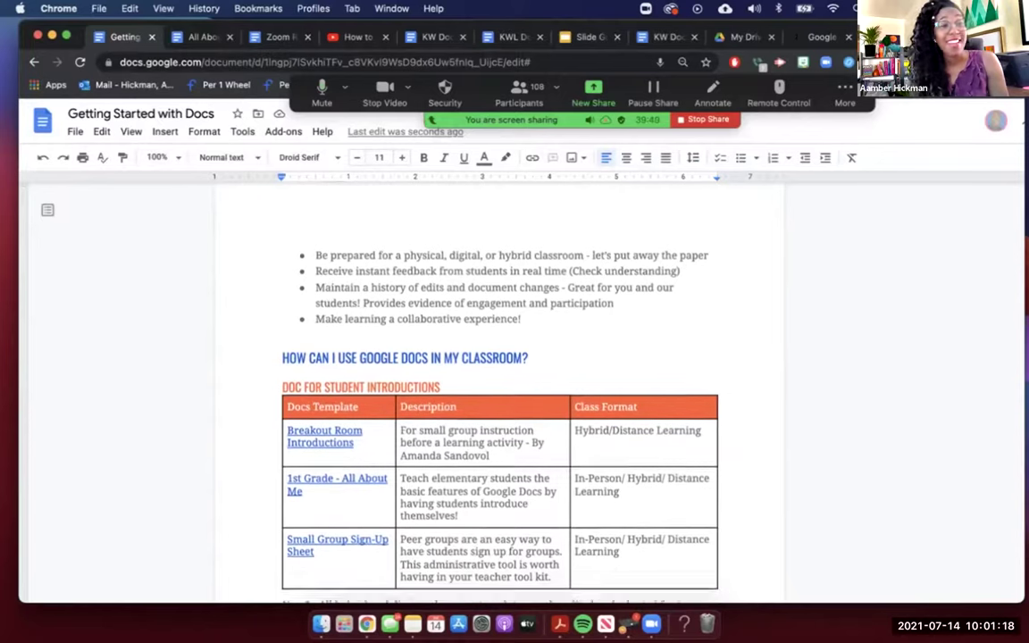
scroll(500, 384, "down", 1)
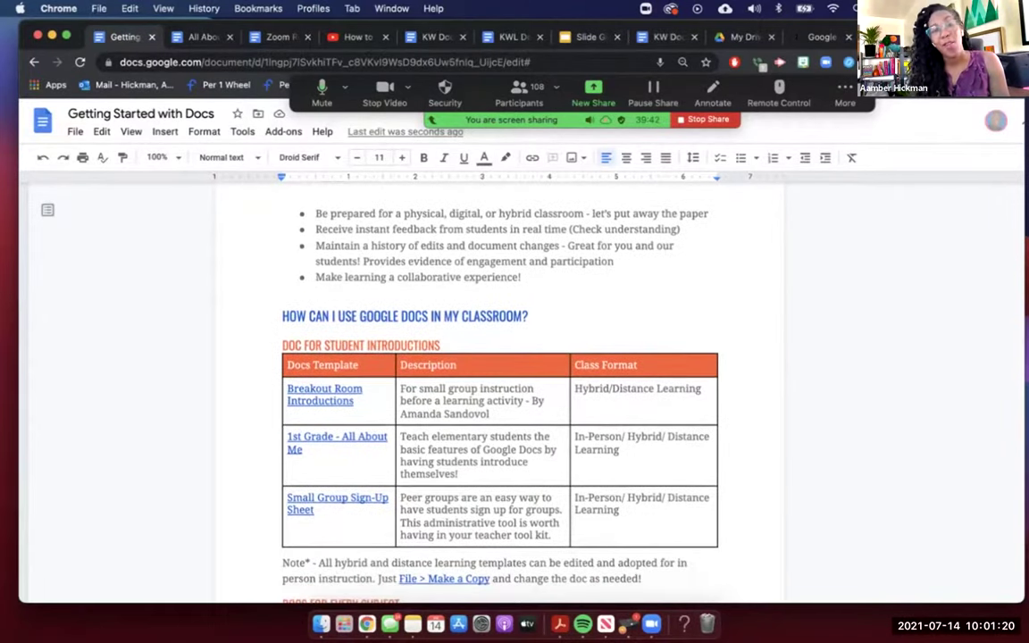
scroll(500, 384, "down", 2)
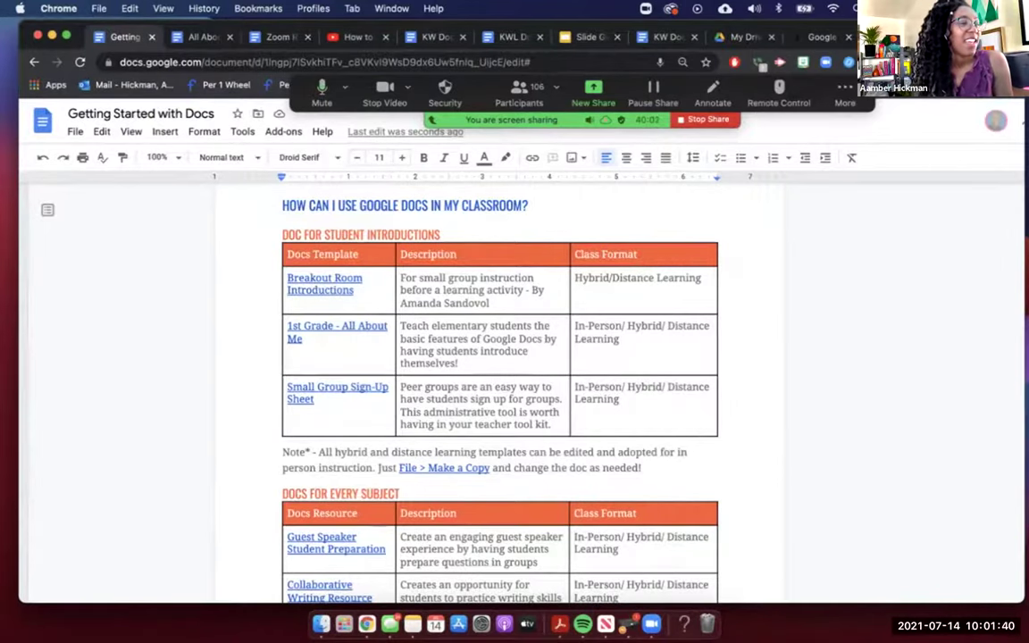
scroll(287, 547, "down", 10)
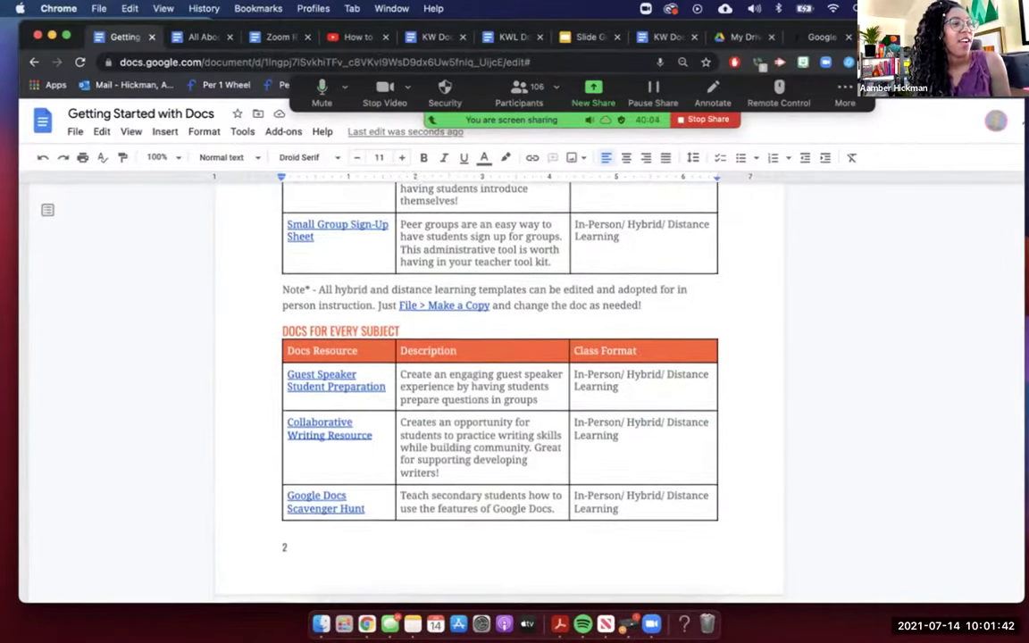
scroll(500, 384, "down", 12)
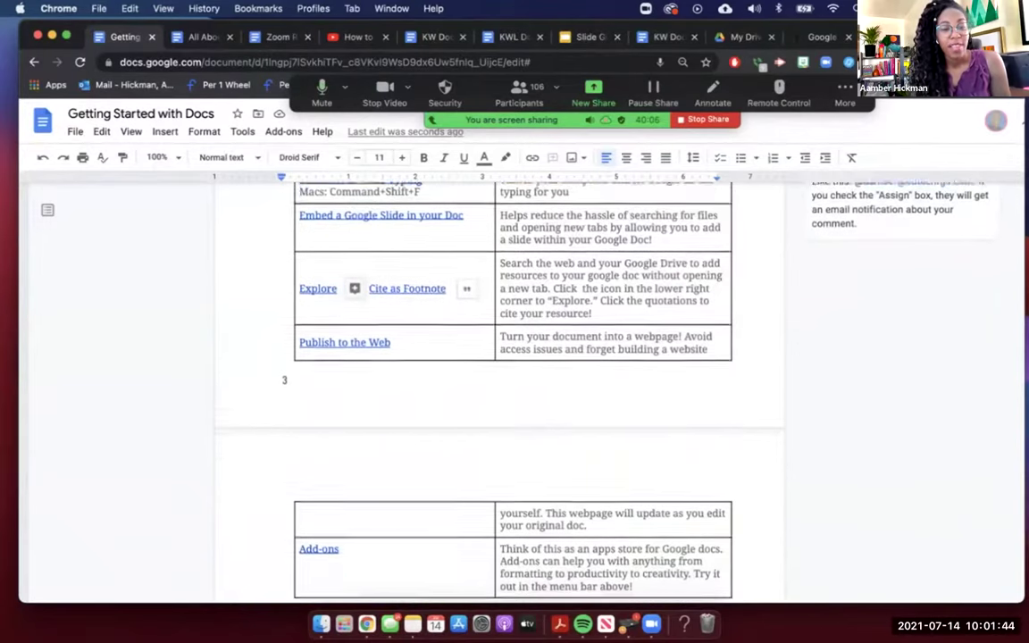
left_click(710, 330)
scroll(710, 330, "down", 3)
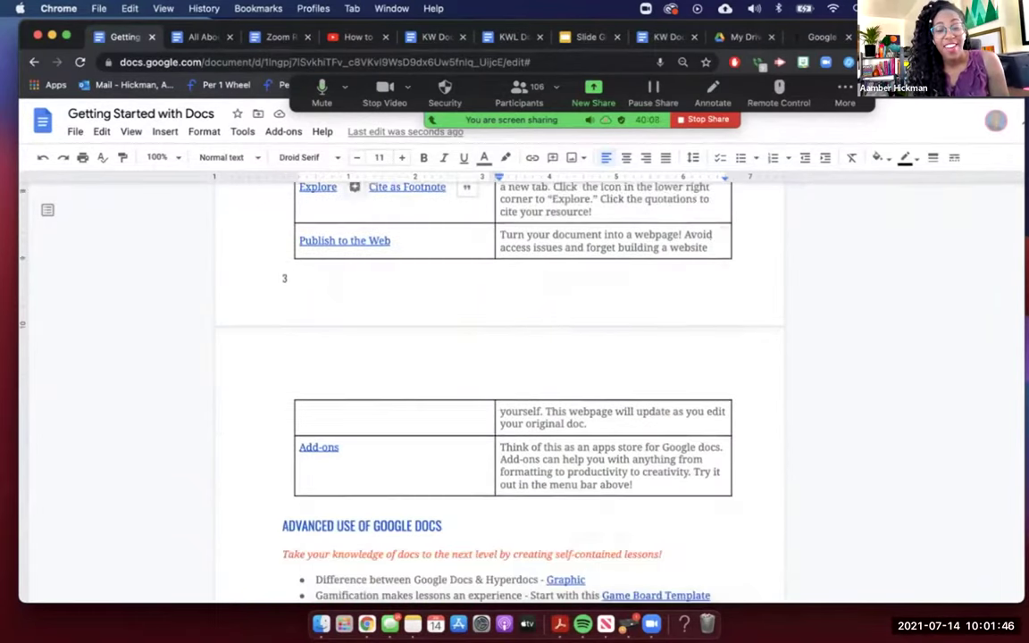
scroll(513, 384, "down", 3)
scroll(513, 384, "up", 6)
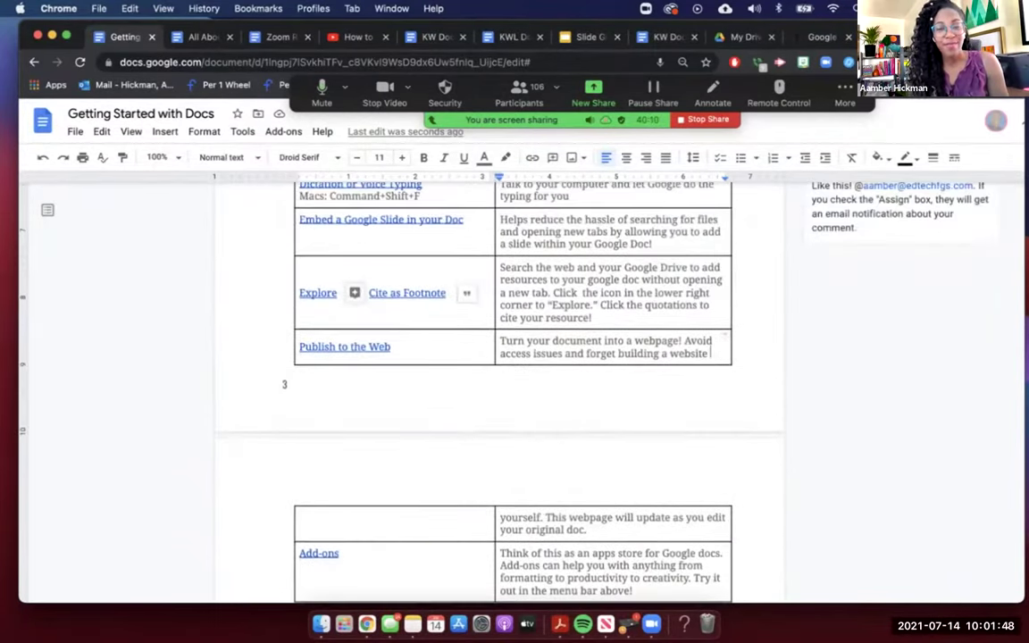
scroll(513, 384, "up", 3)
key("super+minus")
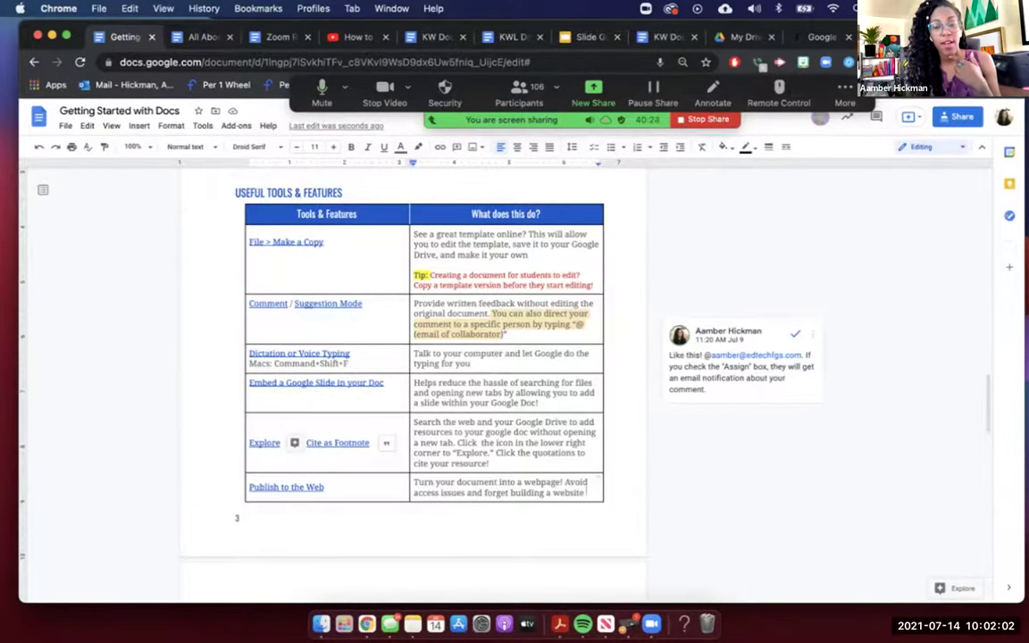
Step: Open Explore, search for "google doc tutorial" and view the web and image results
key("super+alt+shift+i")
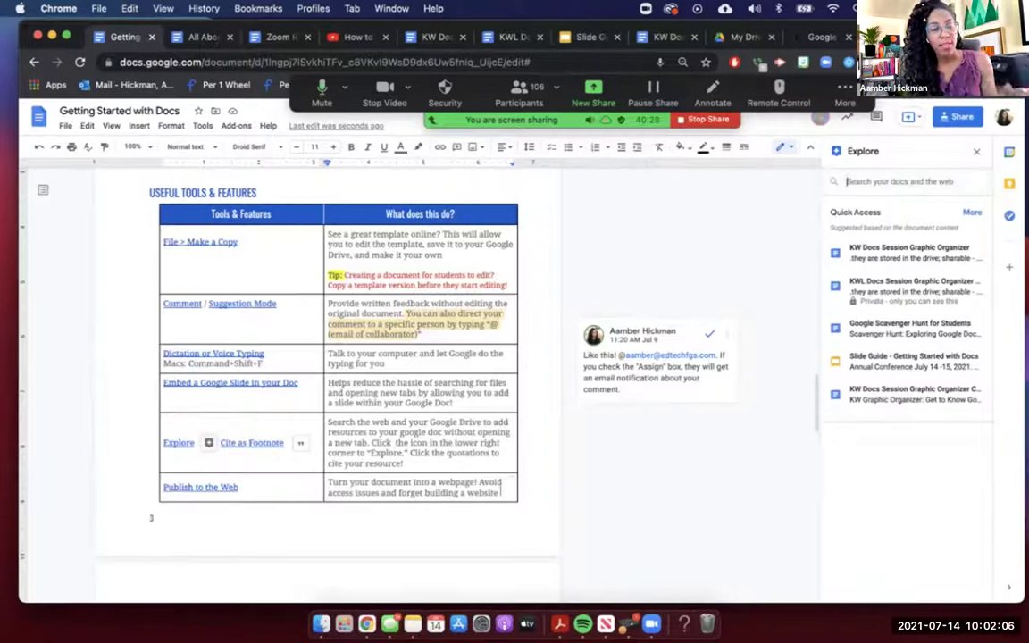
type("goog")
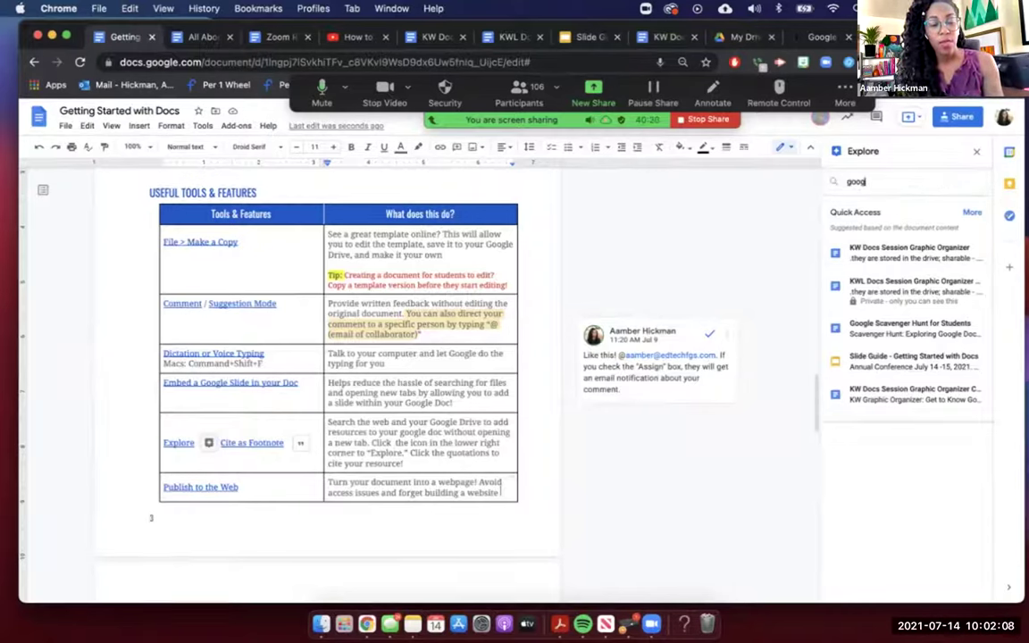
type("le doc t")
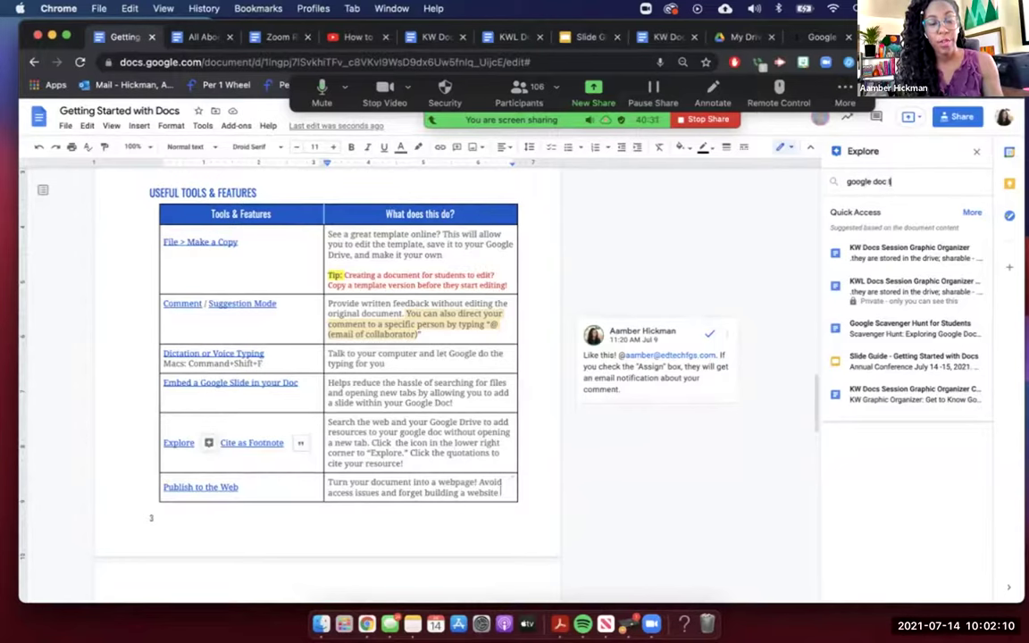
type("utorial")
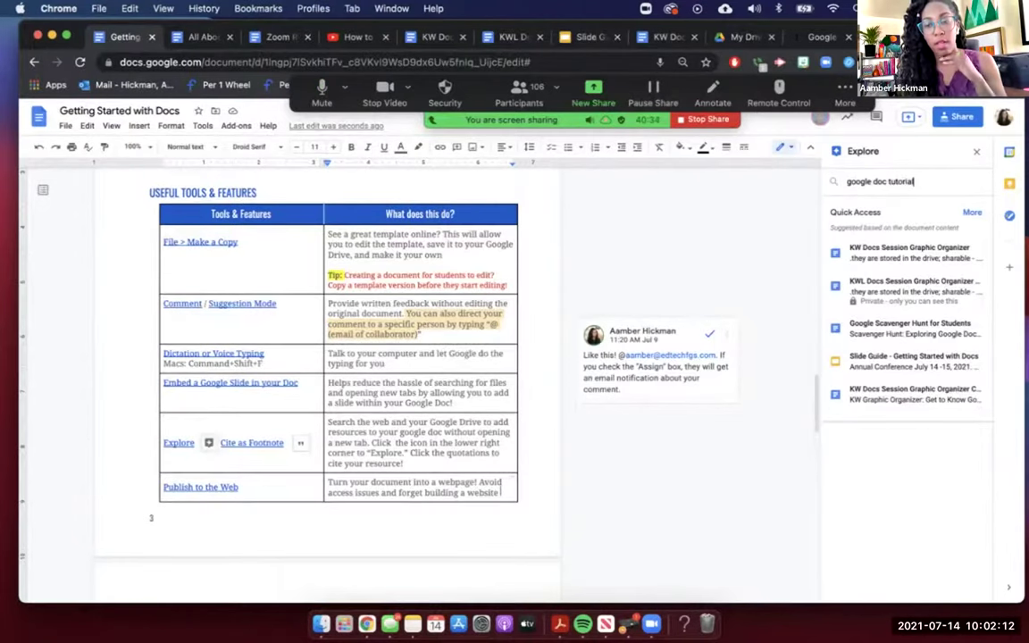
key("Return")
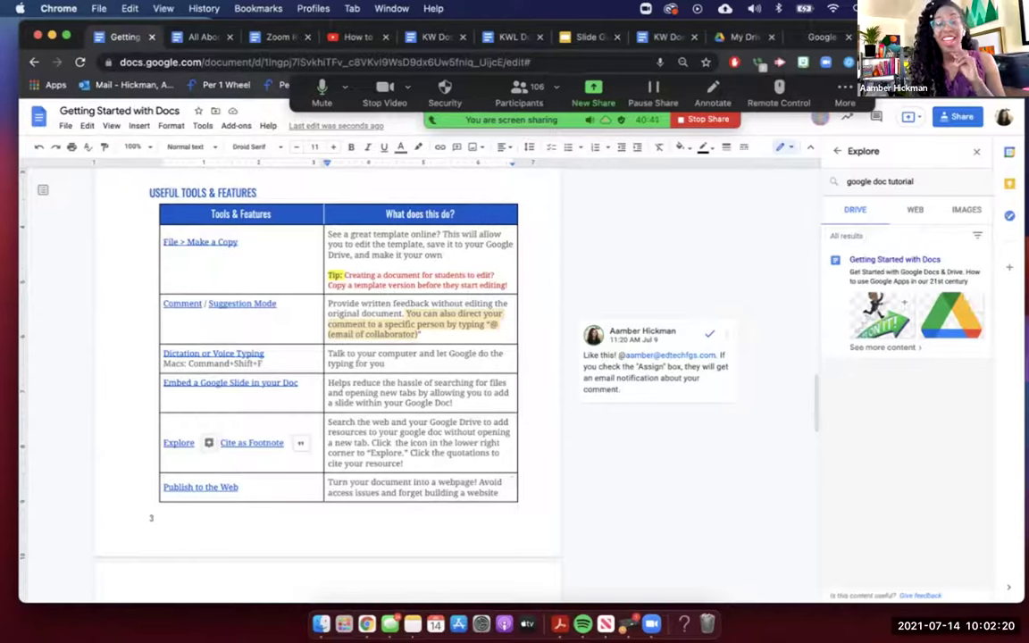
left_click(915, 209)
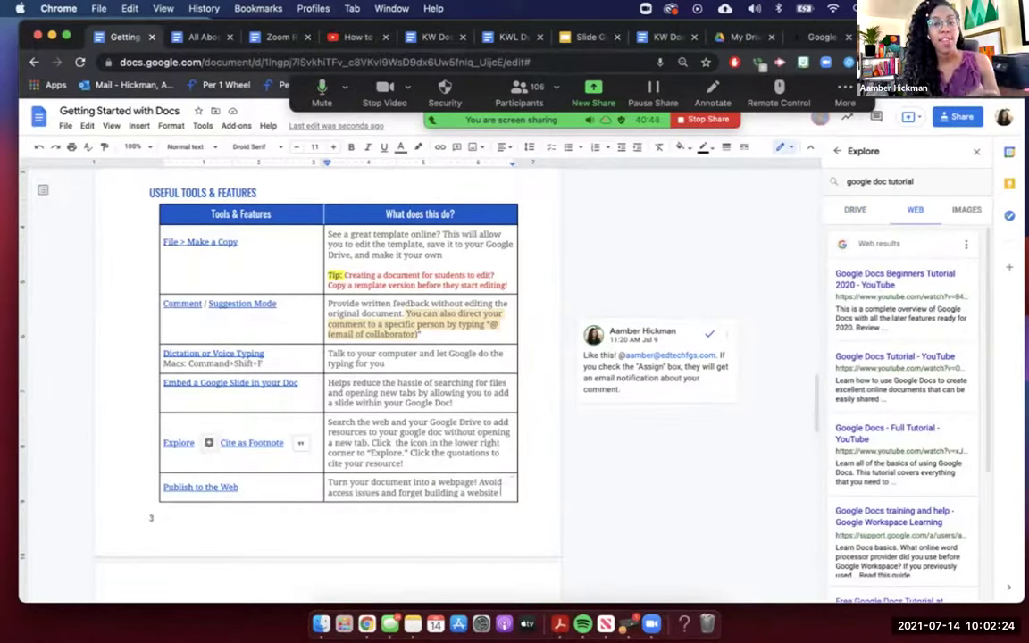
left_click(966, 209)
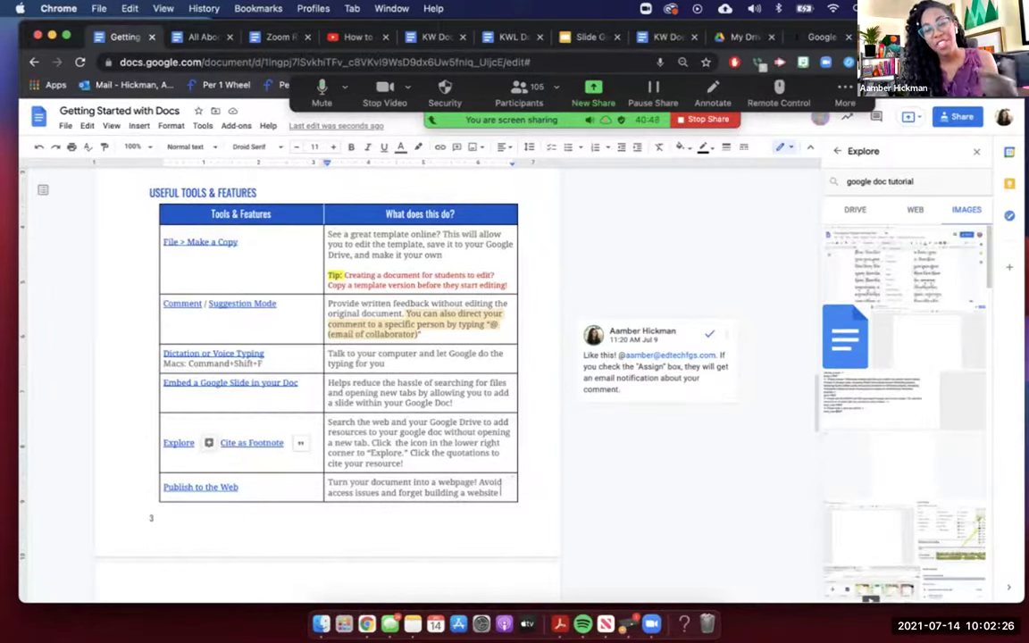
Step: Set the Explore web results' citation format to APA and cite "Google Docs Beginners Tutorial 2020 - YouTube" as a footnote
left_click(915, 209)
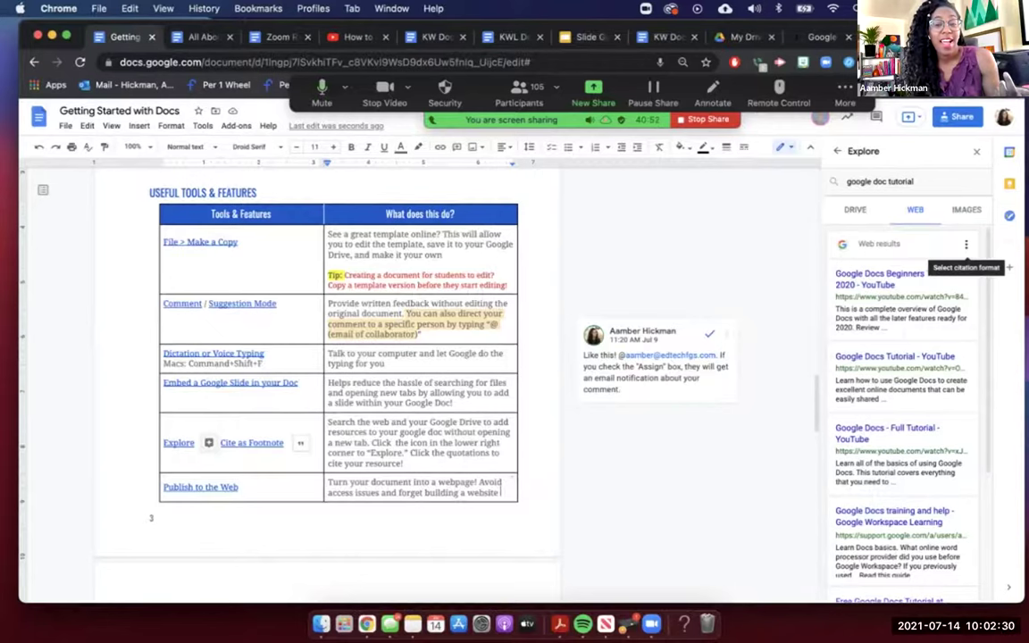
left_click(965, 243)
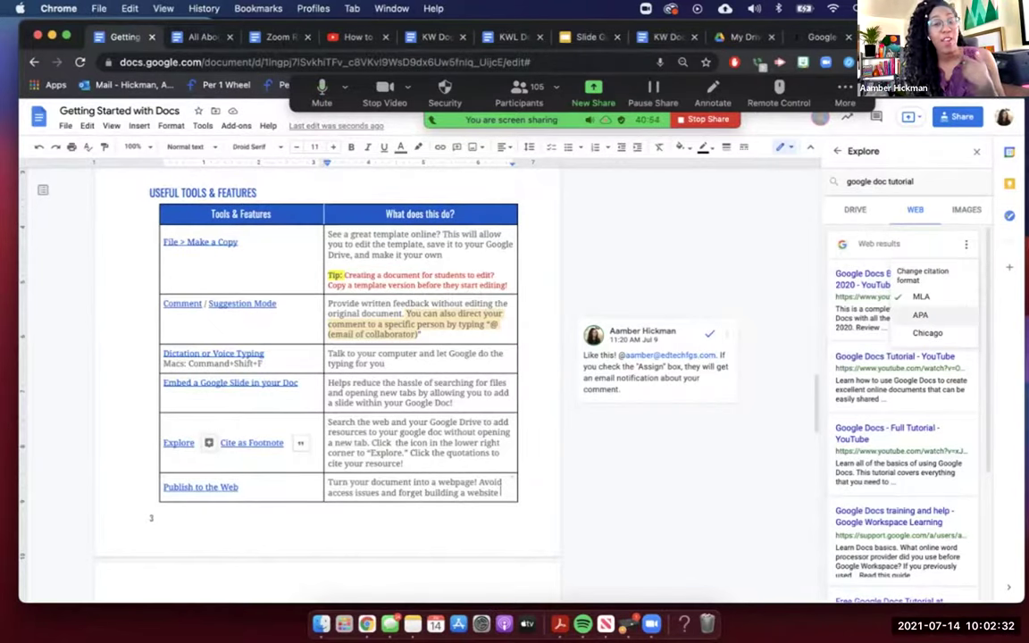
left_click(920, 315)
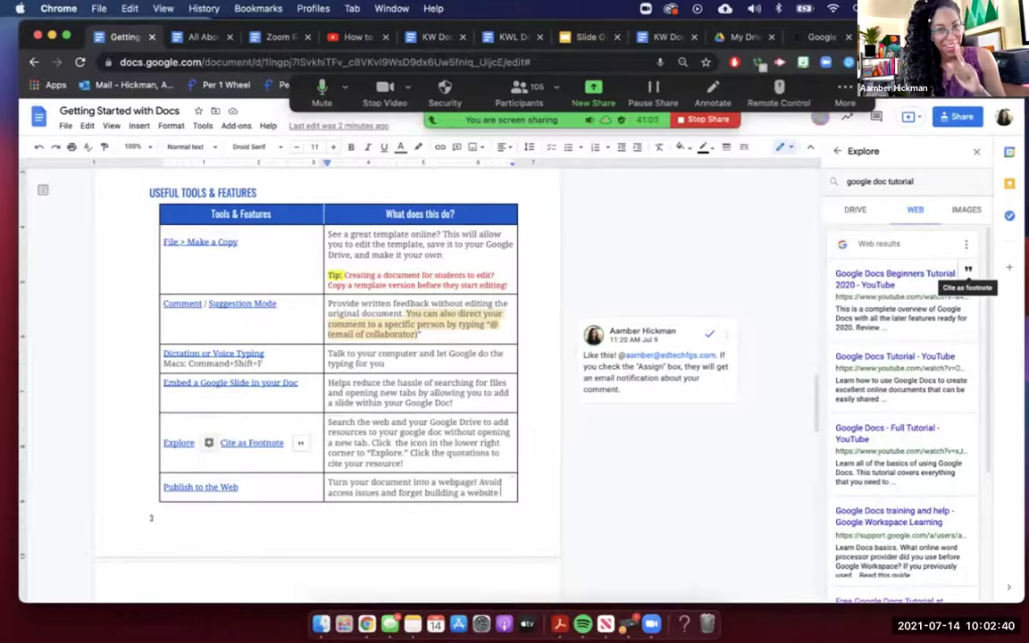
scroll(357, 375, "down", 10)
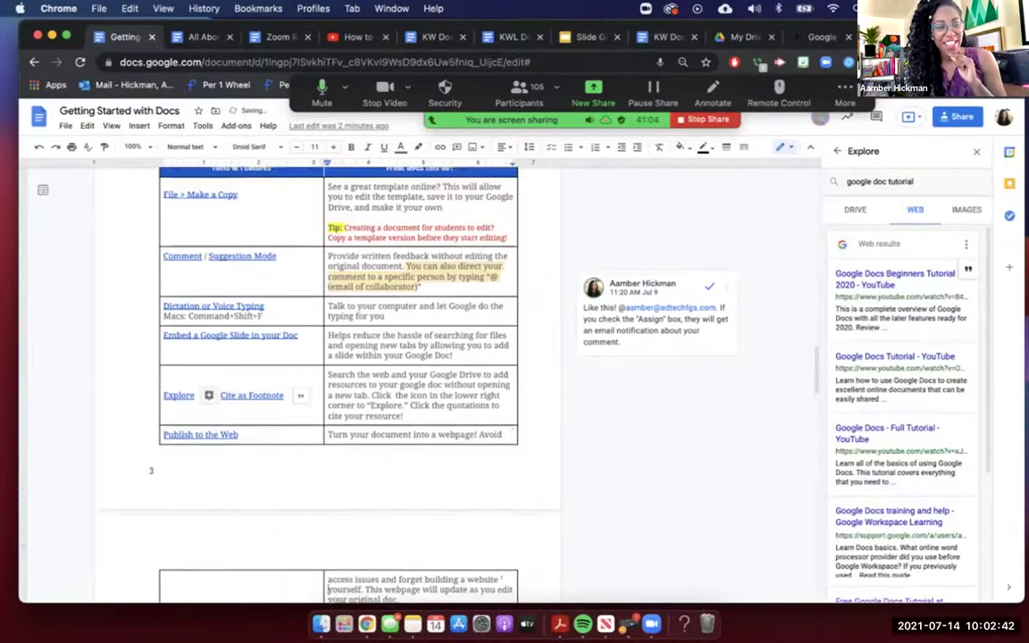
scroll(358, 375, "down", 2)
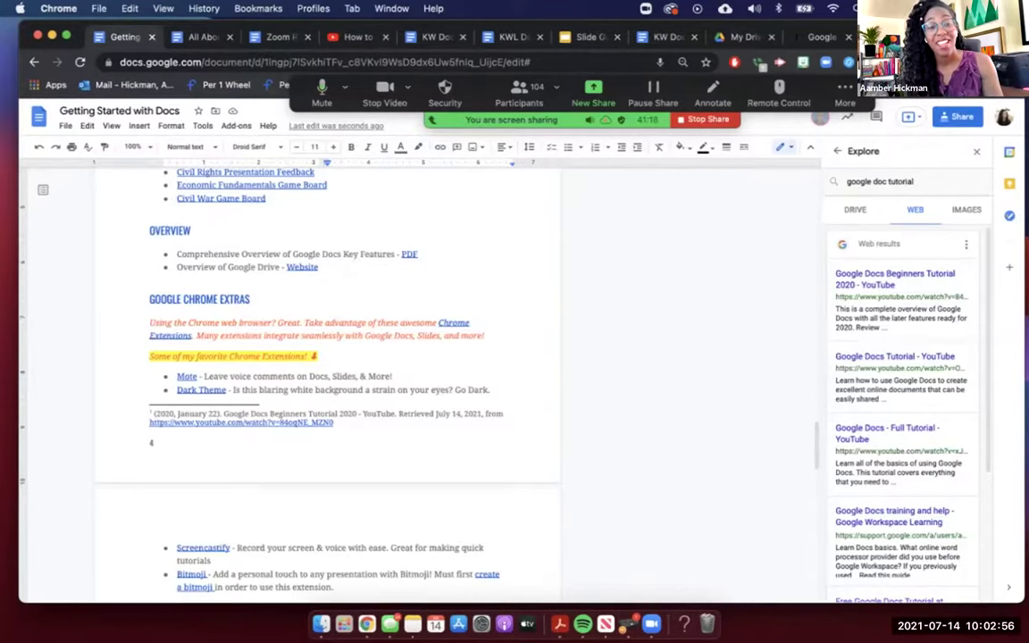
Step: Undo the footnote citation inserted in the Publish to the Web row of the Useful Tools & Features table
scroll(326, 375, "up", 5)
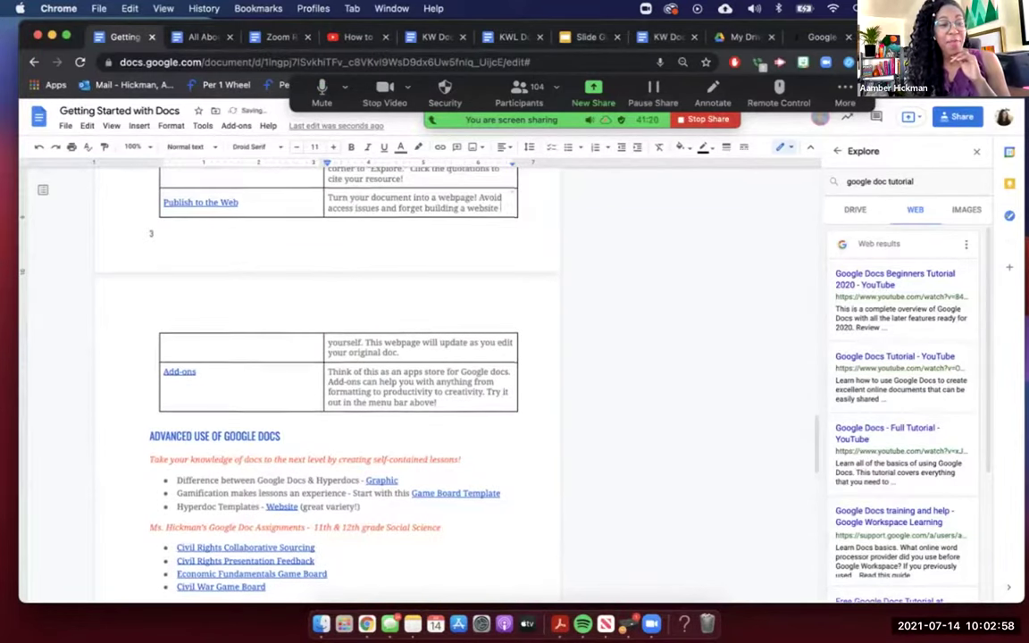
scroll(326, 375, "down", 1)
scroll(326, 375, "up", 2)
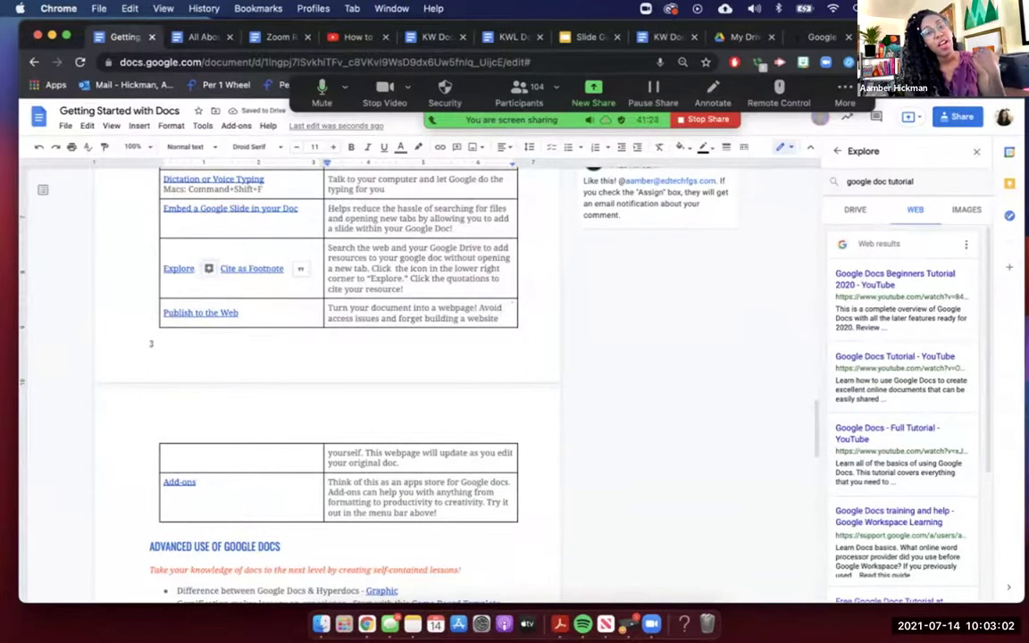
Step: Close Explore and view the document's Publish to the web command
key("super+alt+shift+i")
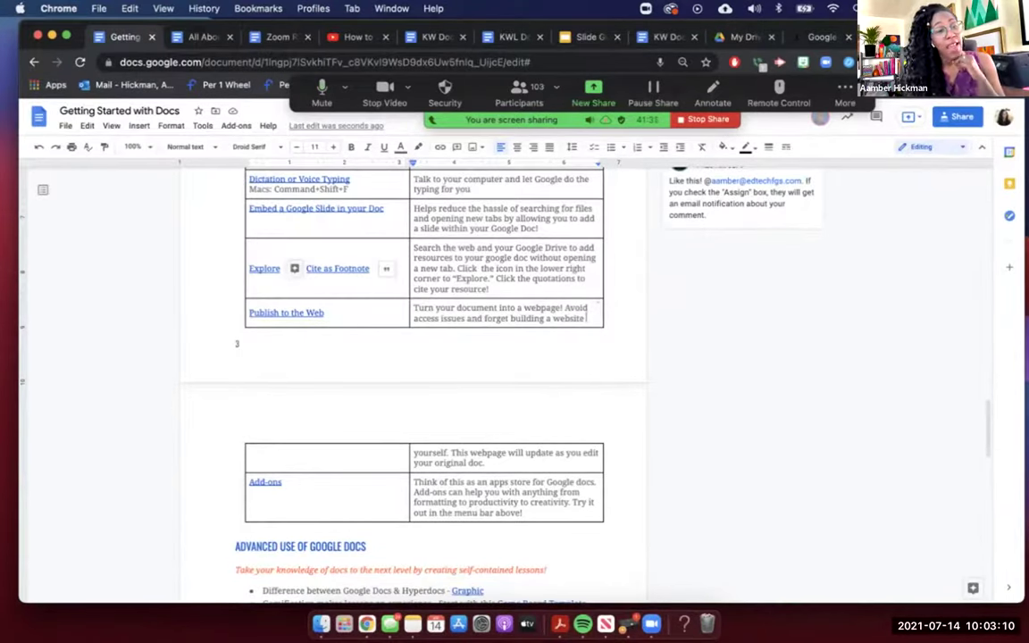
left_click(65, 125)
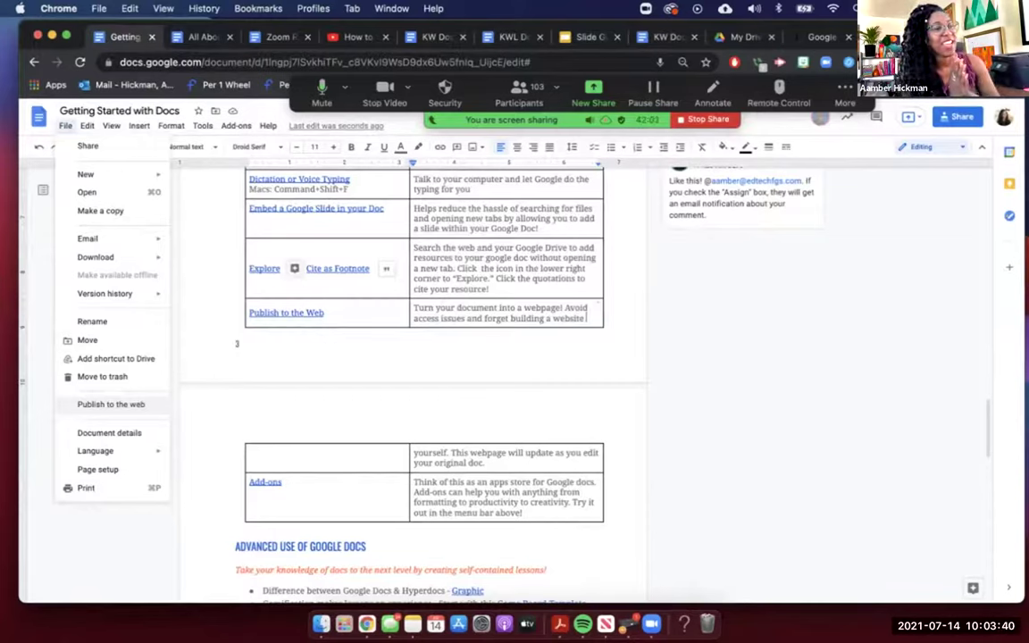
Step: Open the Civil Rights Collaborative Sourcing document linked under Advanced Use of Google Docs and look through its movement and sources table
scroll(419, 375, "down", 5)
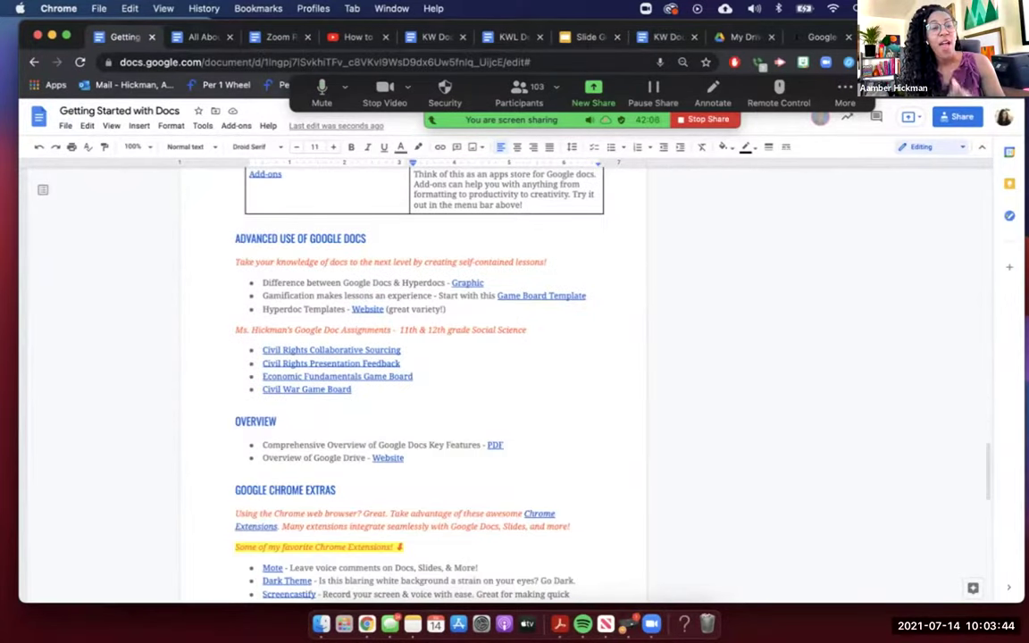
left_click(330, 349)
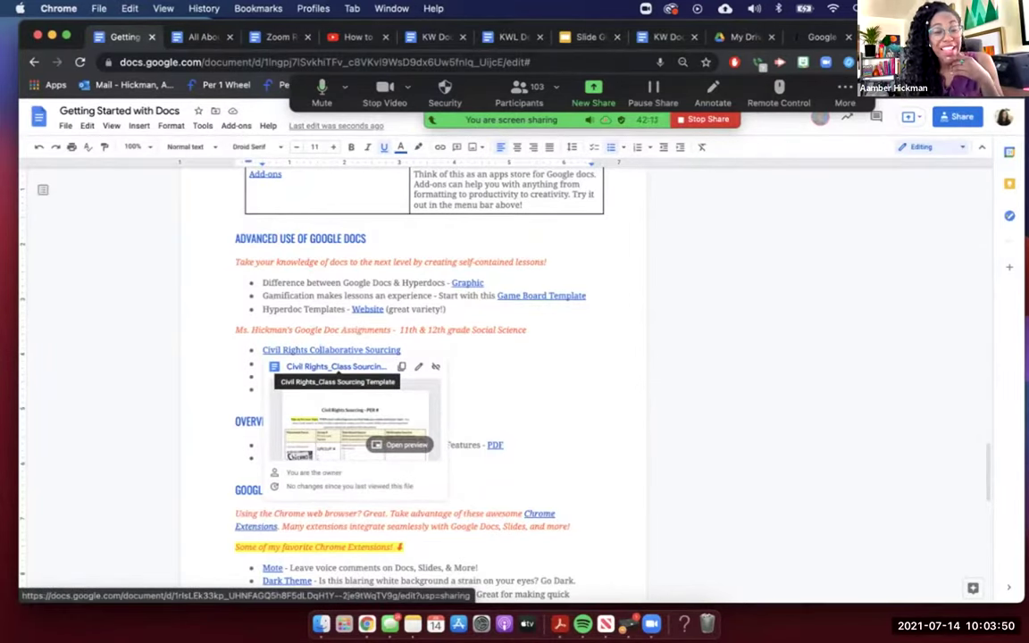
left_click(336, 366)
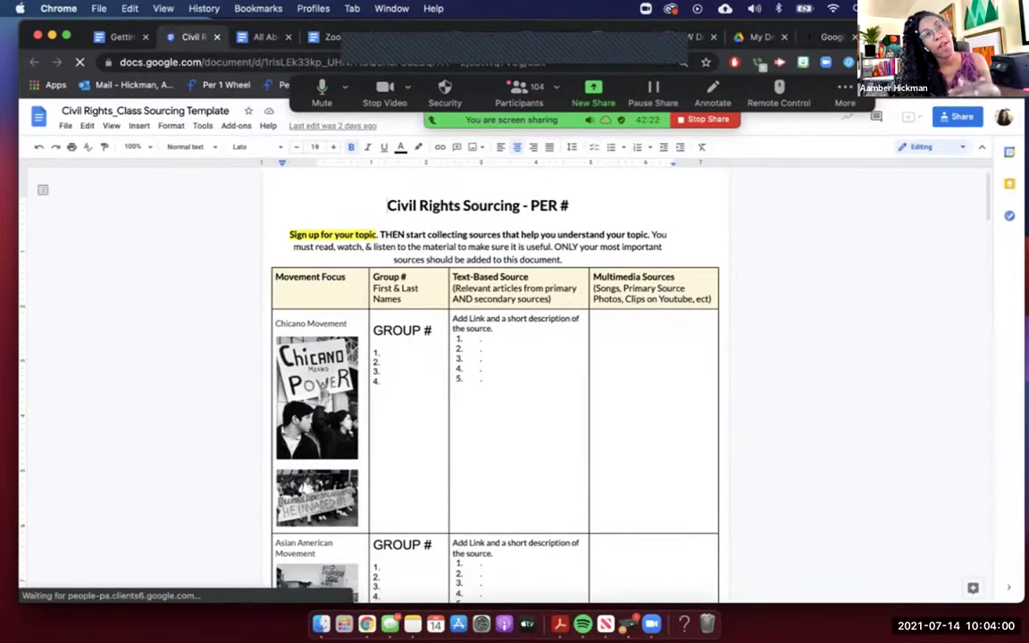
scroll(496, 384, "down", 10)
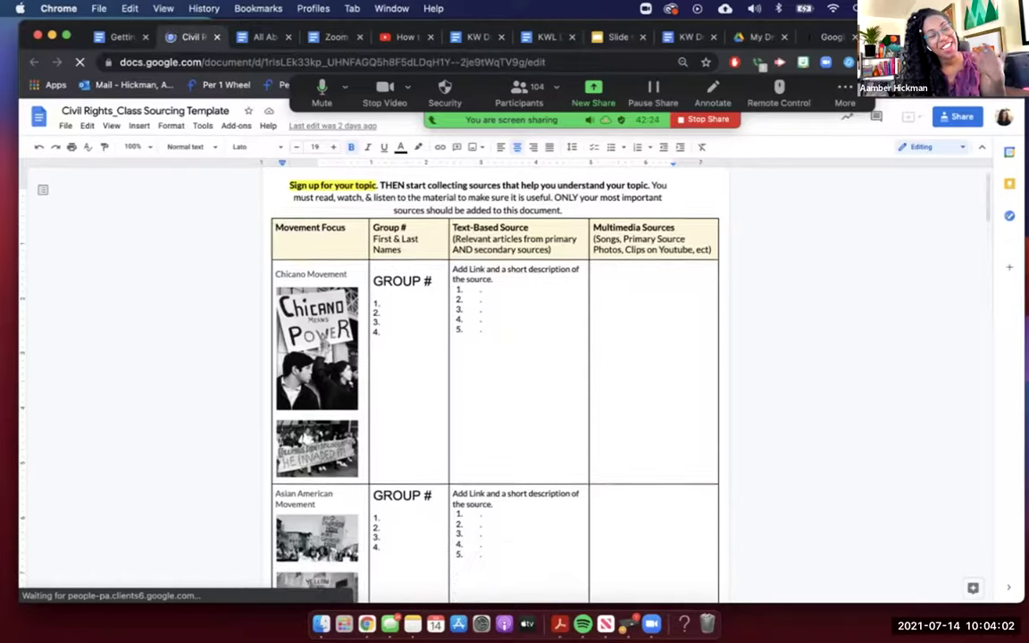
scroll(496, 384, "up", 10)
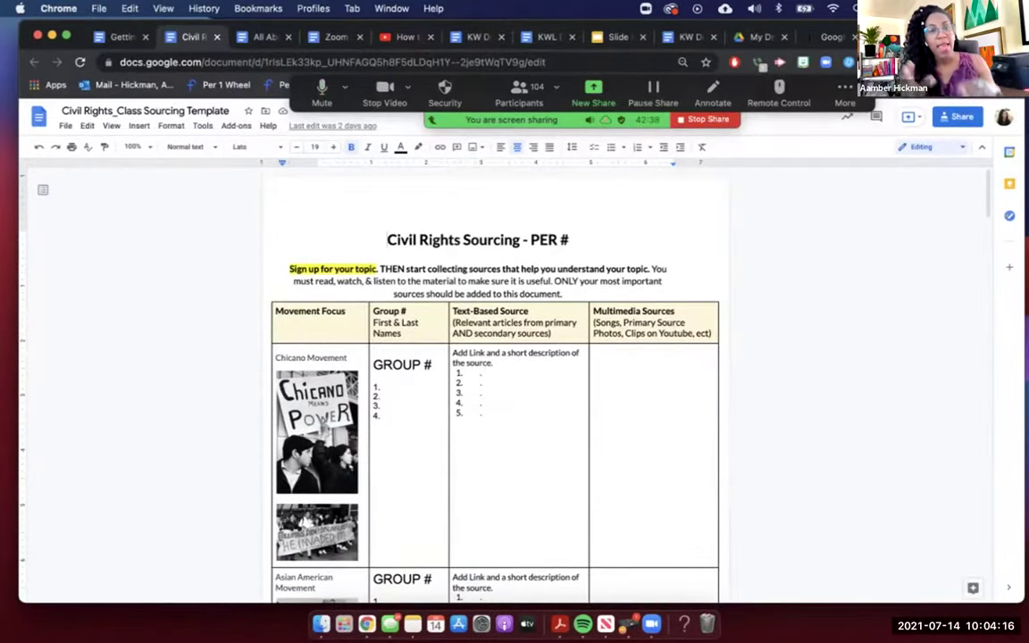
scroll(496, 384, "down", 3)
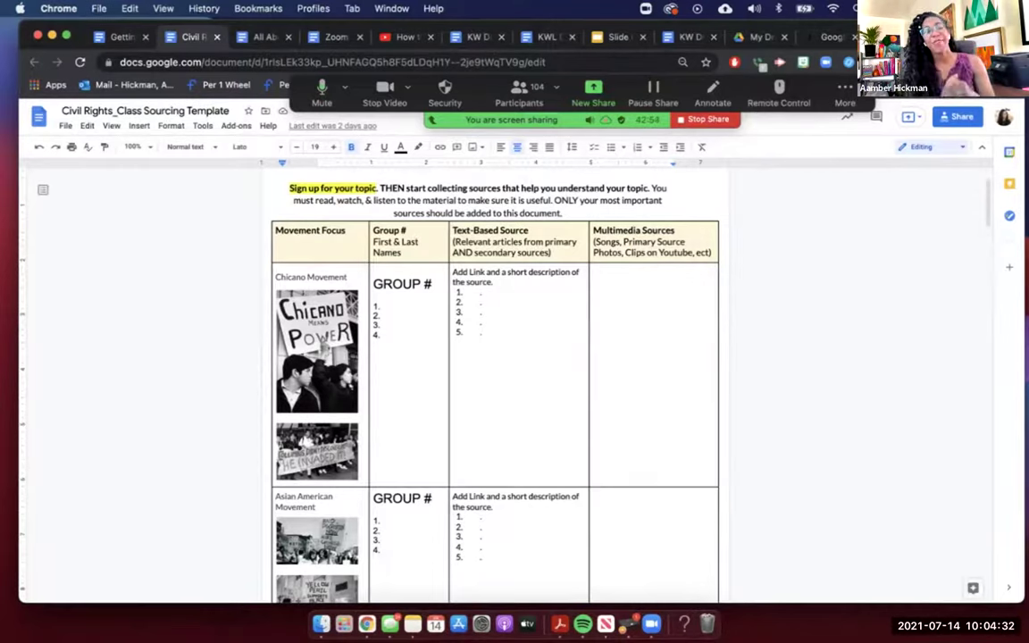
scroll(496, 375, "down", 5)
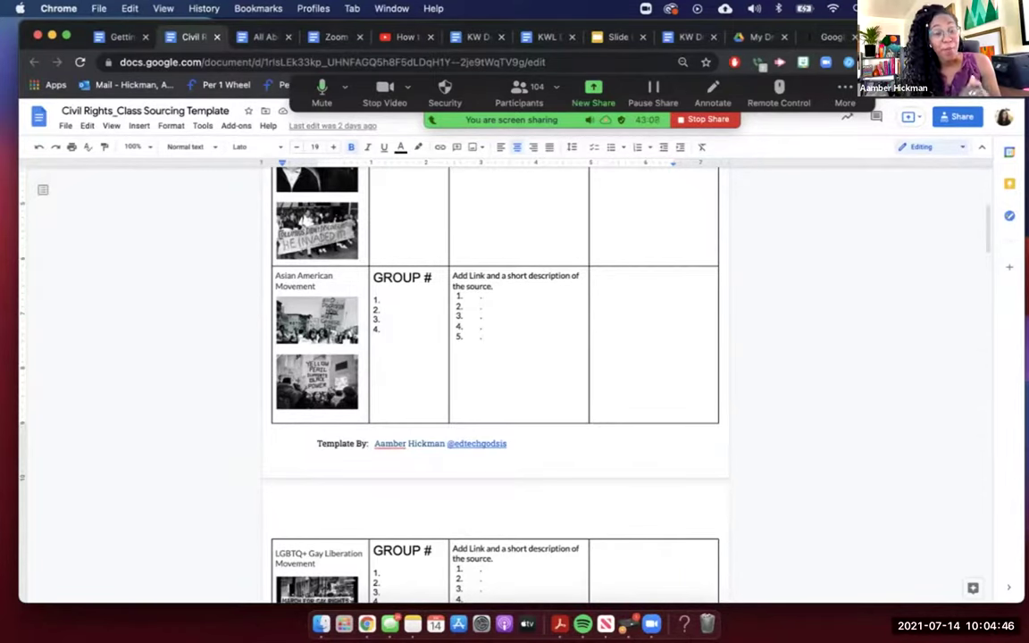
scroll(495, 375, "up", 10)
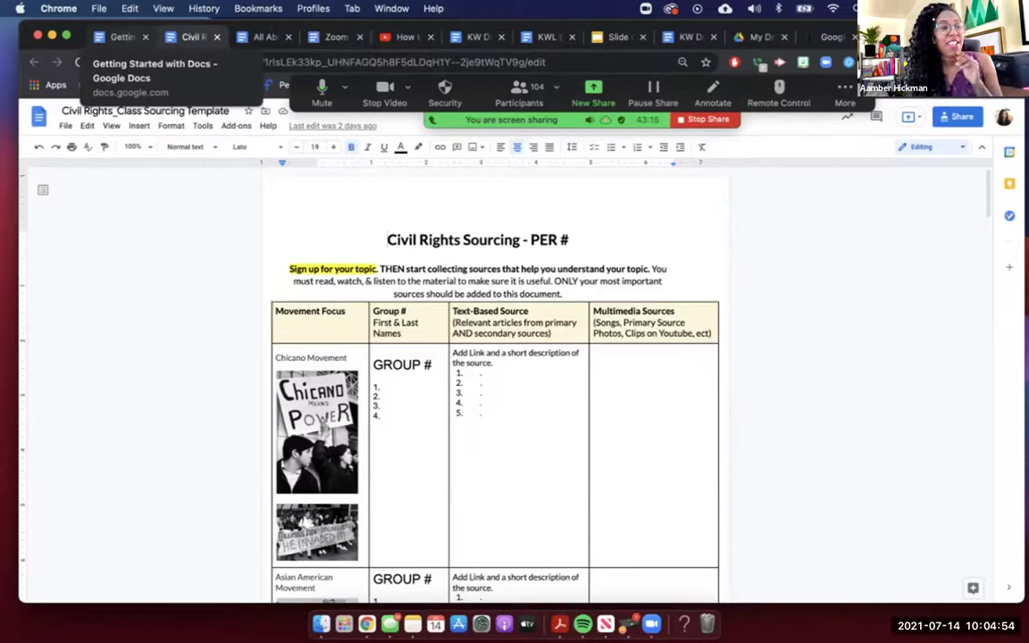
Step: Return to the Getting Started with Docs document and look through the Google Chrome Extras and Ready to Use Docs sections
left_click(123, 36)
scroll(322, 350, "down", 5)
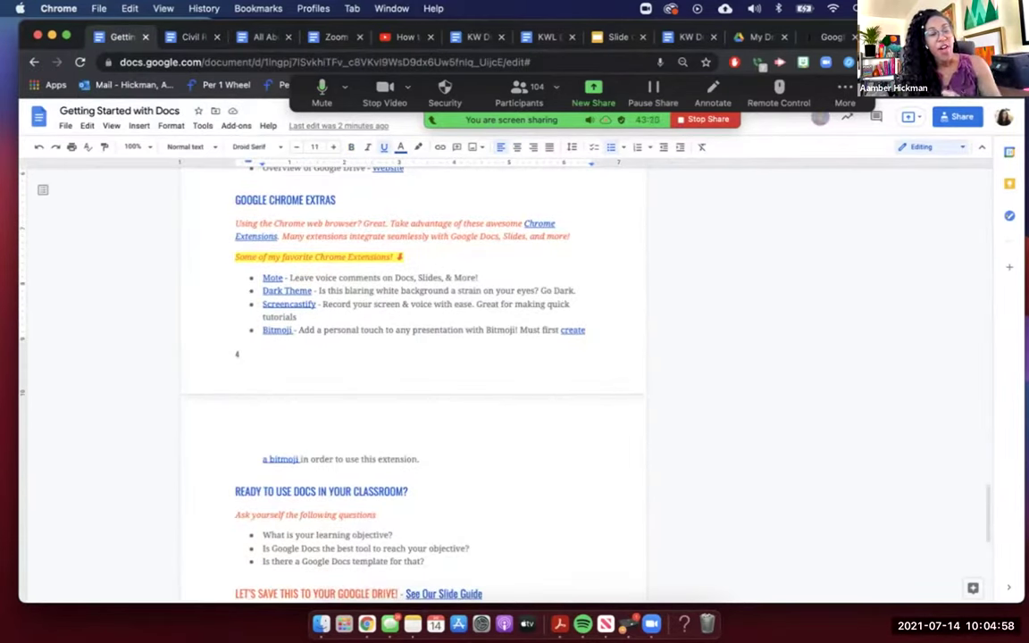
scroll(410, 375, "down", 2)
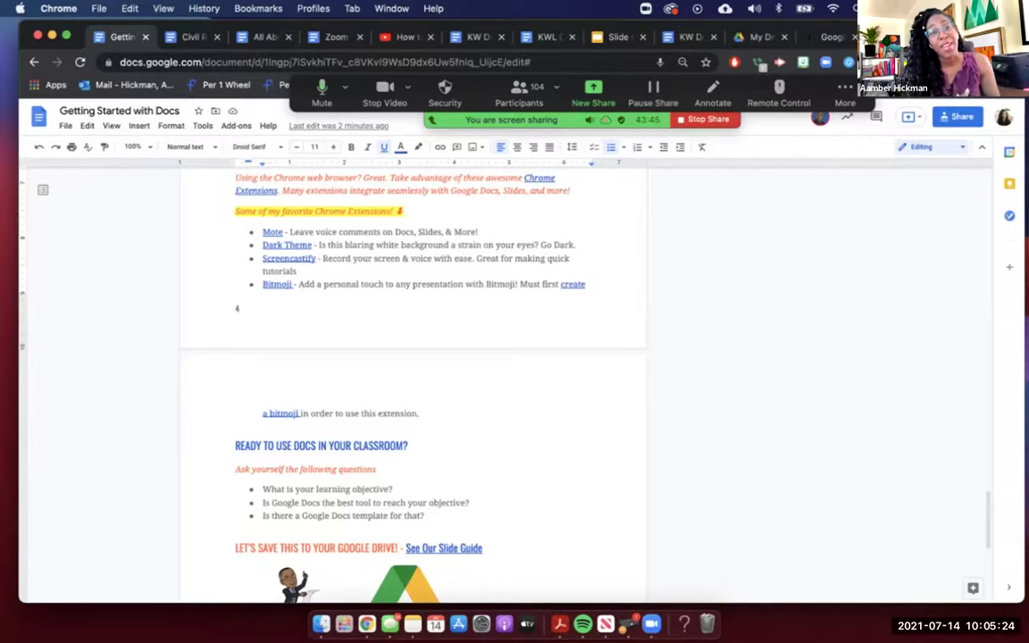
scroll(412, 375, "down", 2)
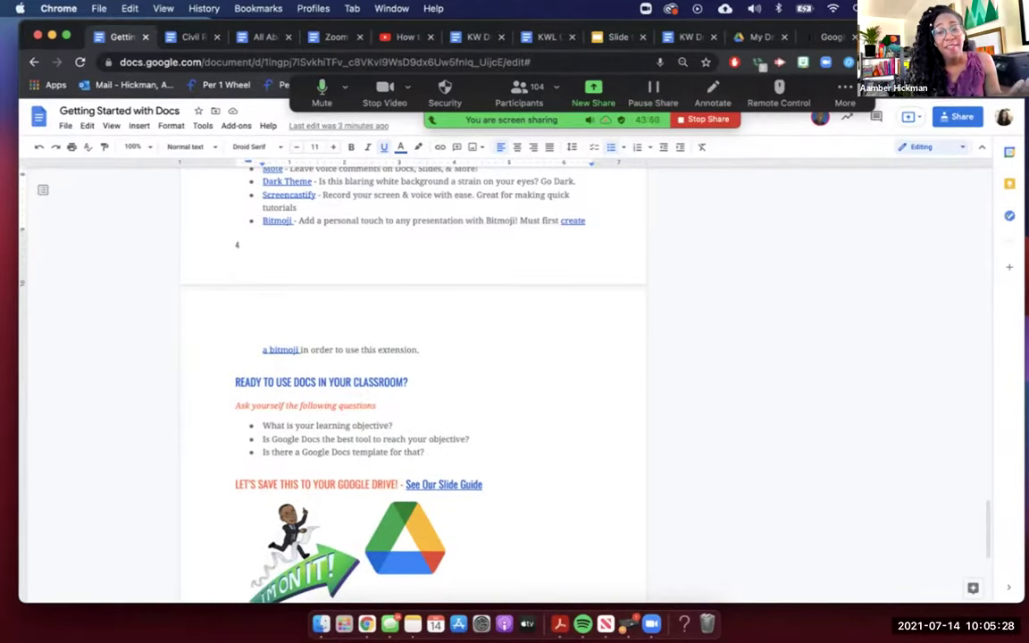
Step: Copy the document's sharing link and close the sharing settings
left_click(957, 117)
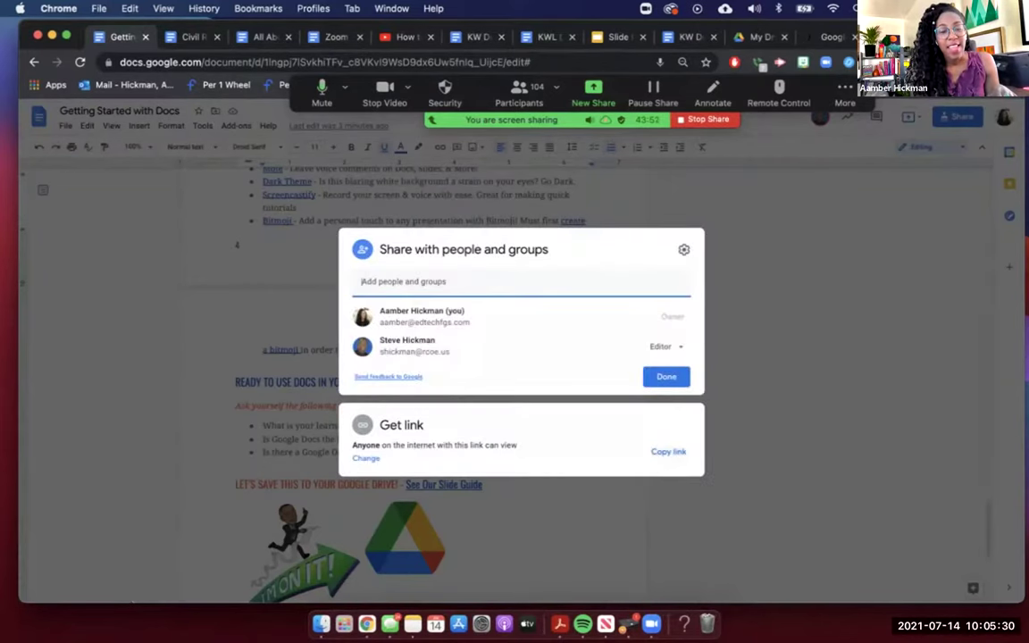
left_click(668, 451)
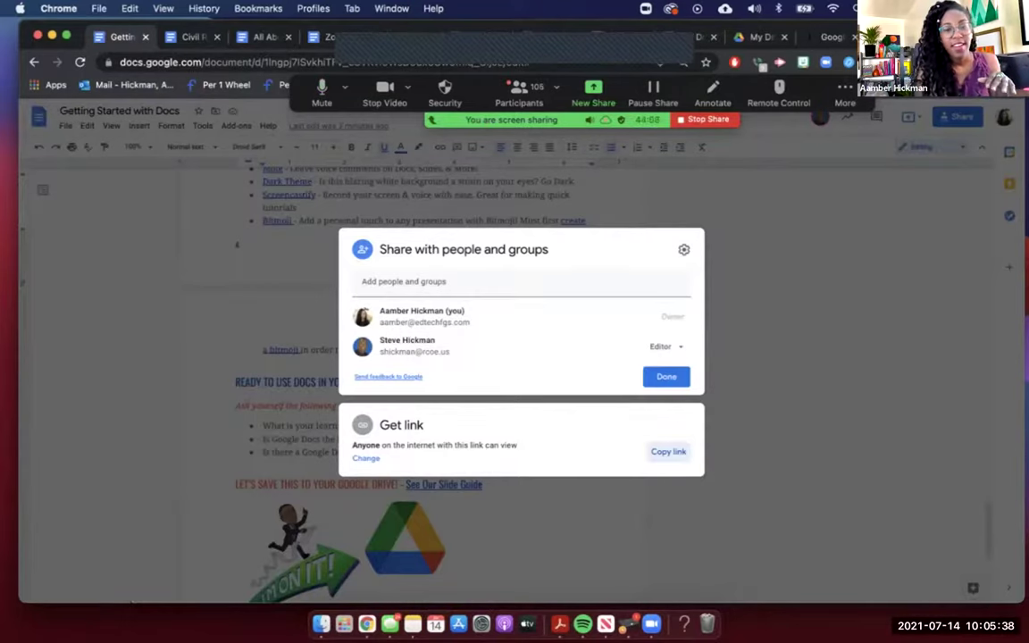
key("Escape")
scroll(411, 375, "down", 3)
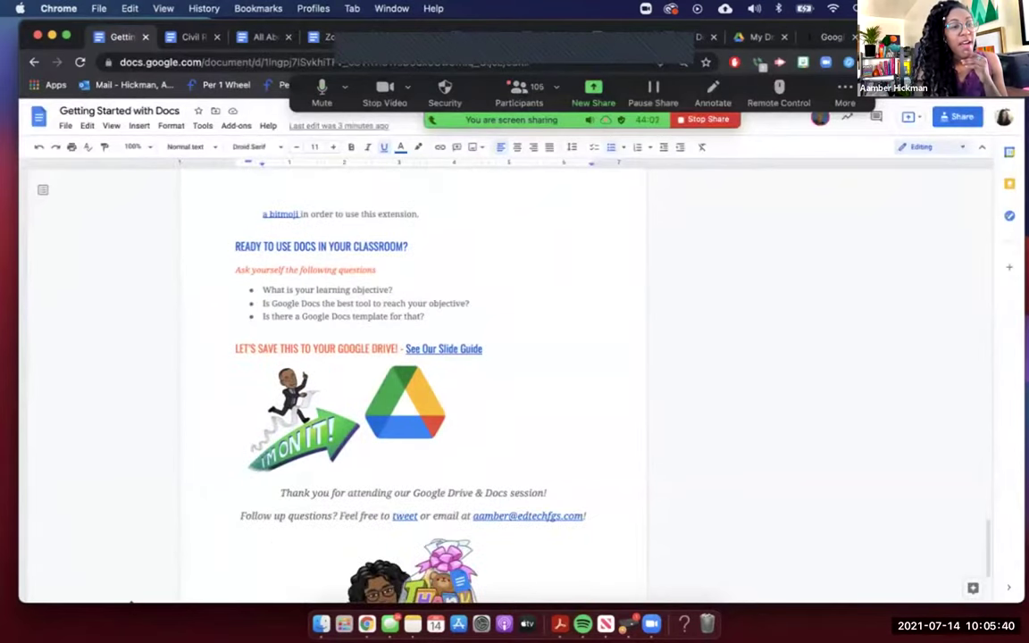
Step: Start a copy of the document and remove "Copy of" so its name reads "Getting Started with Docs"
left_click(66, 126)
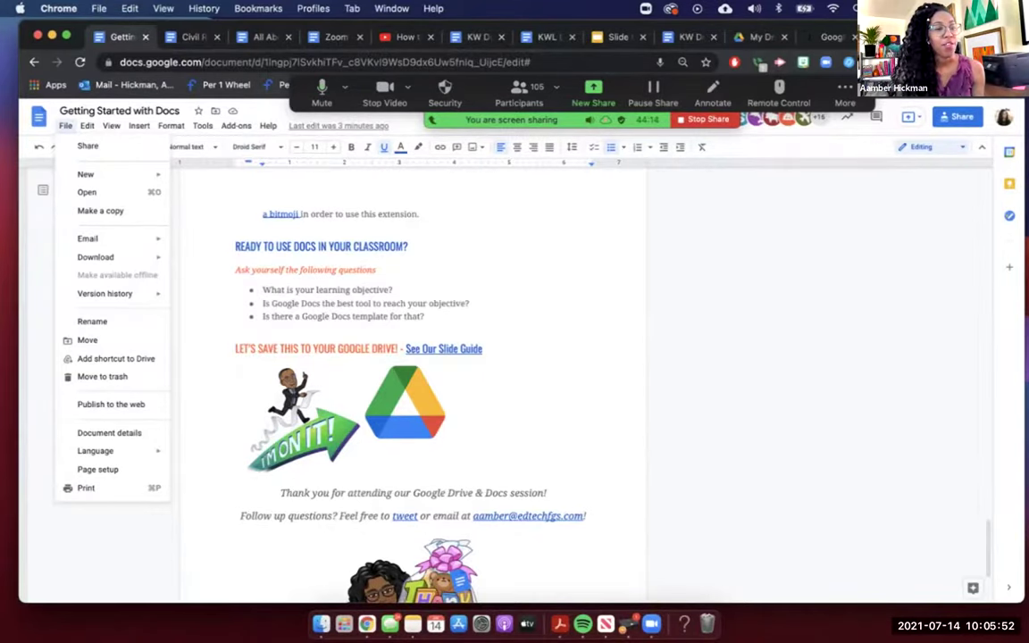
left_click(100, 211)
left_click(437, 297)
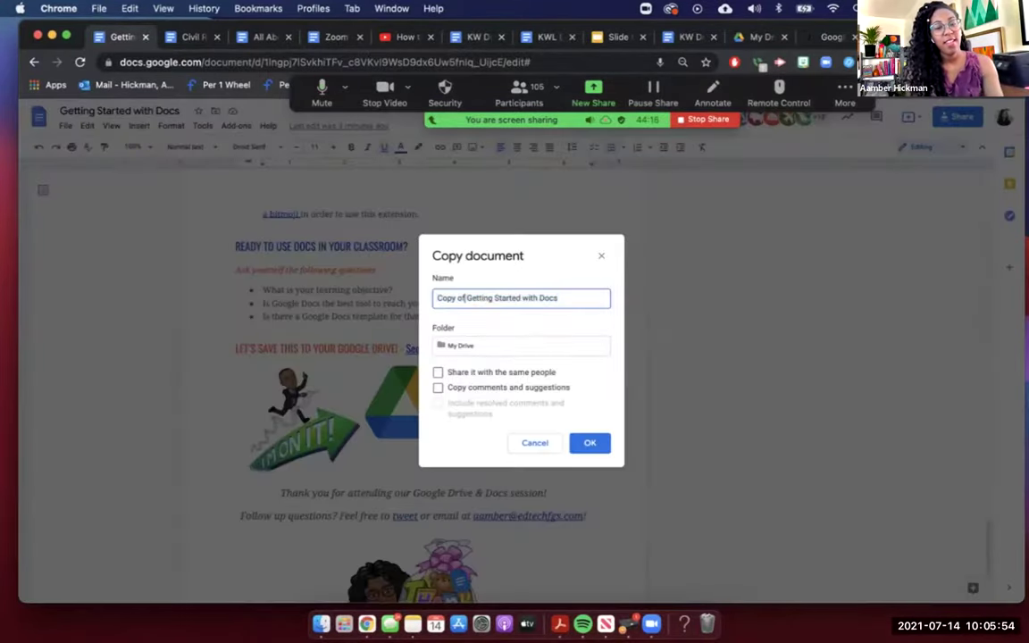
left_click_drag(436, 297, 465, 297)
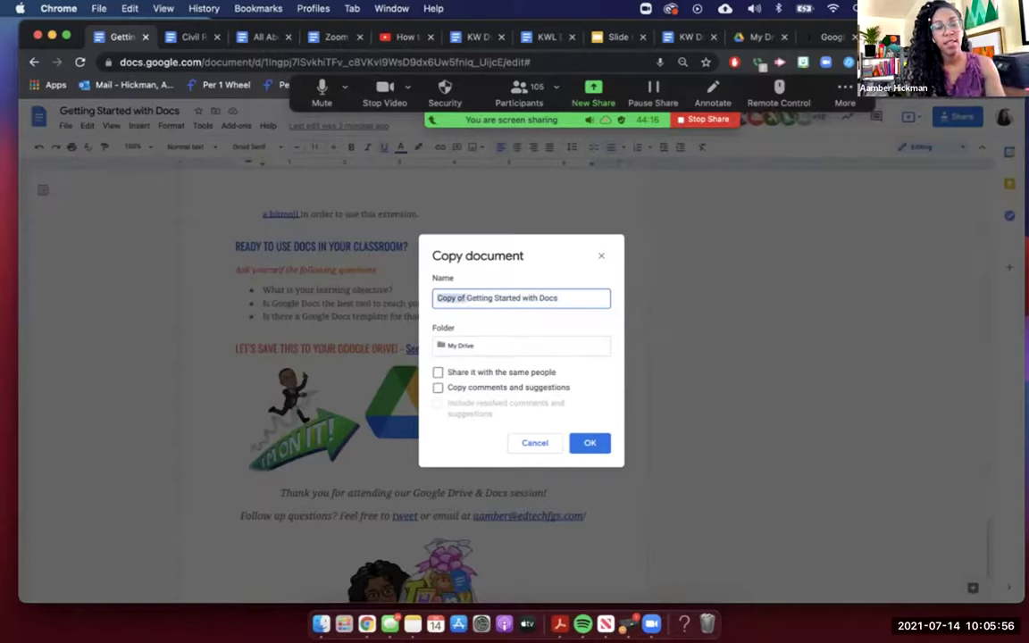
key("BackSpace")
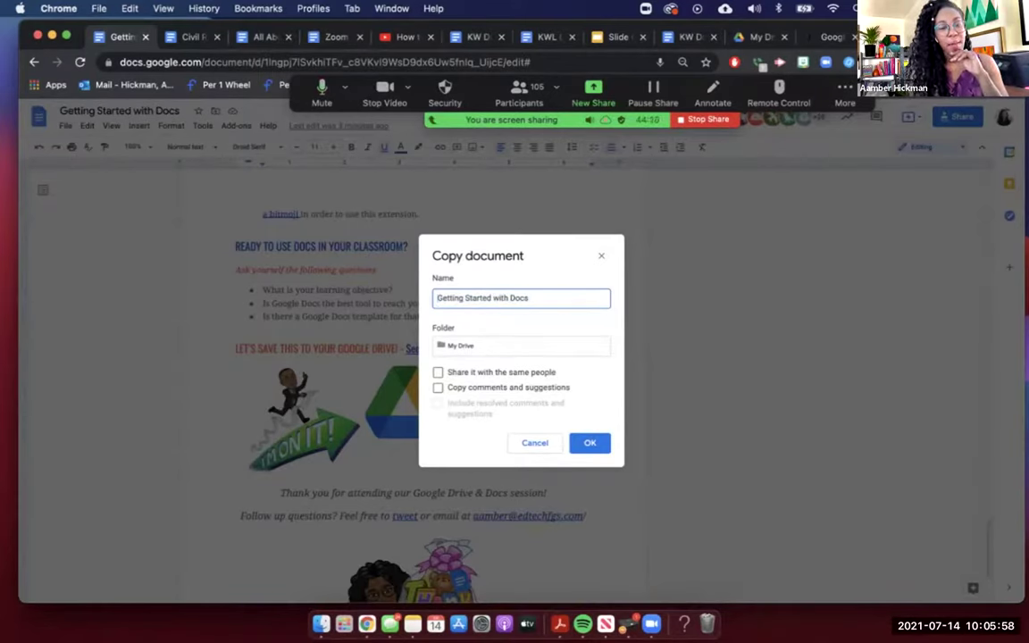
Step: Choose the Google Camp 2021 folder in My Drive as the copy's location and create the copy
left_click(521, 346)
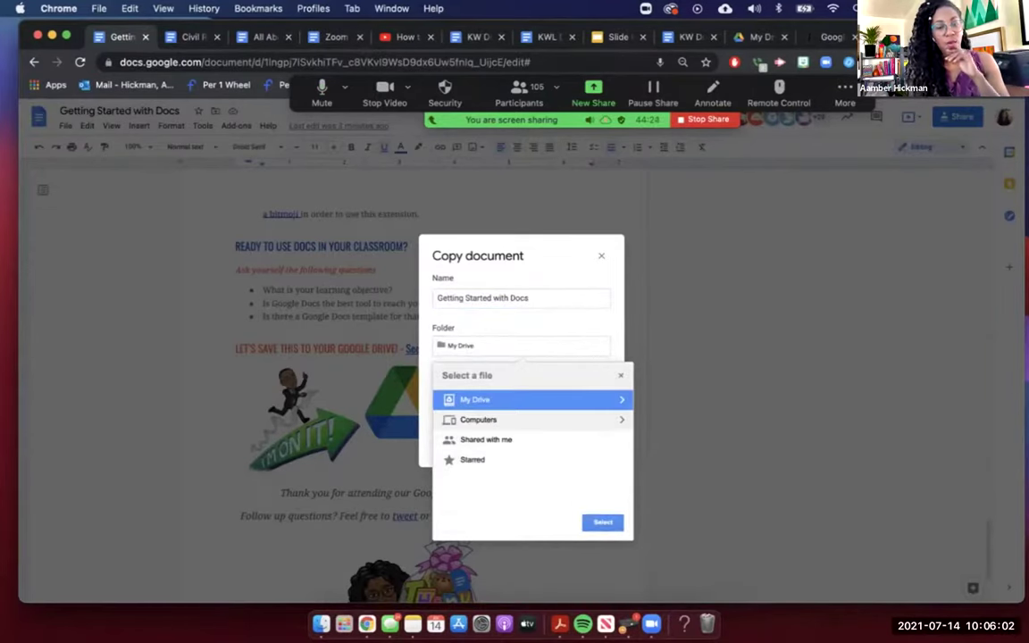
left_click(621, 399)
left_click(492, 399)
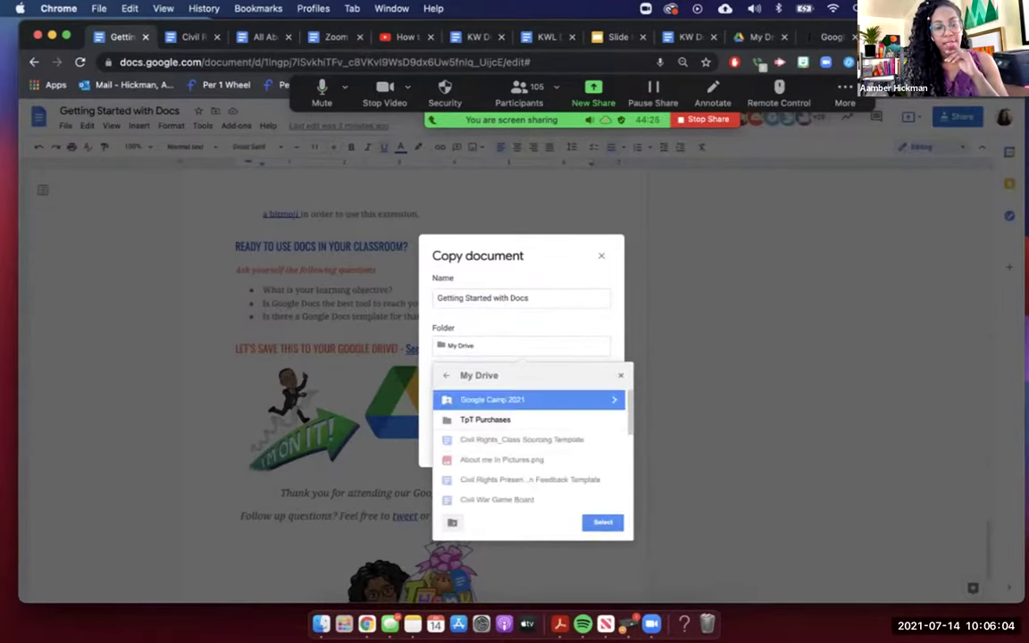
left_click(602, 523)
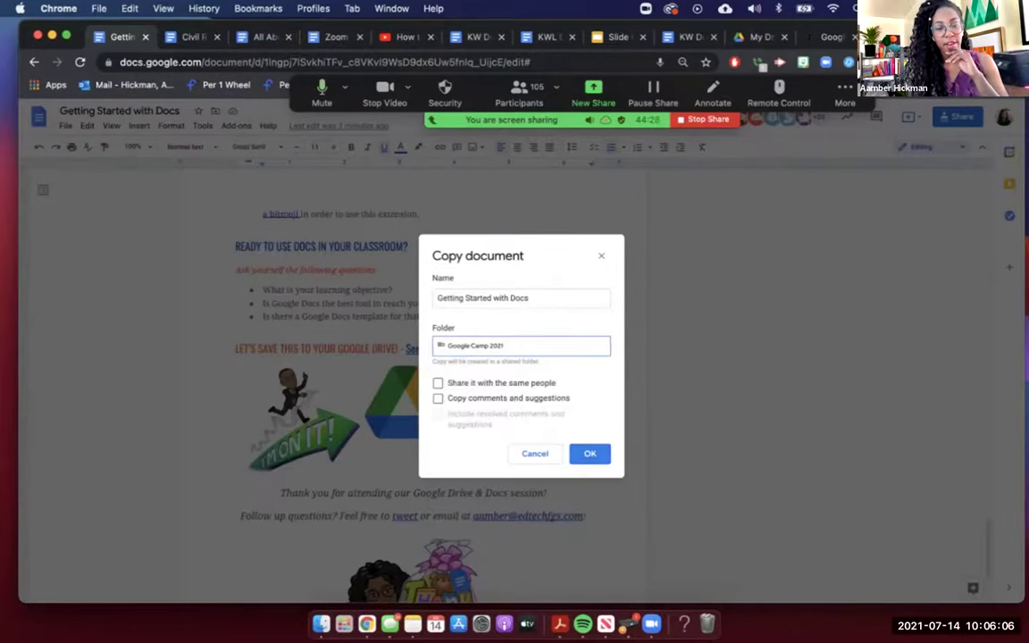
key("Return")
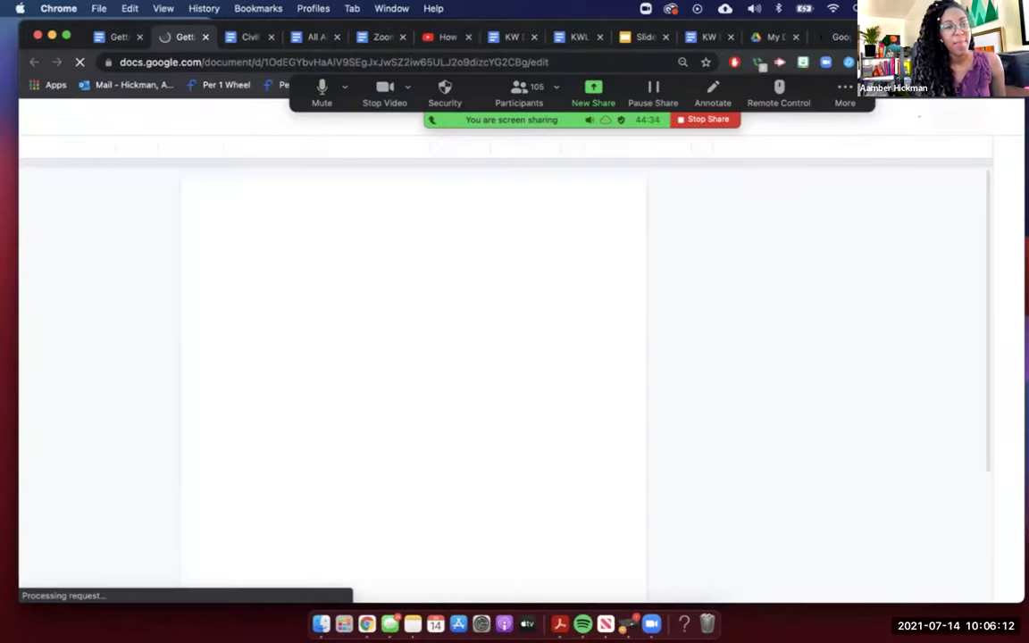
scroll(413, 384, "down", 3)
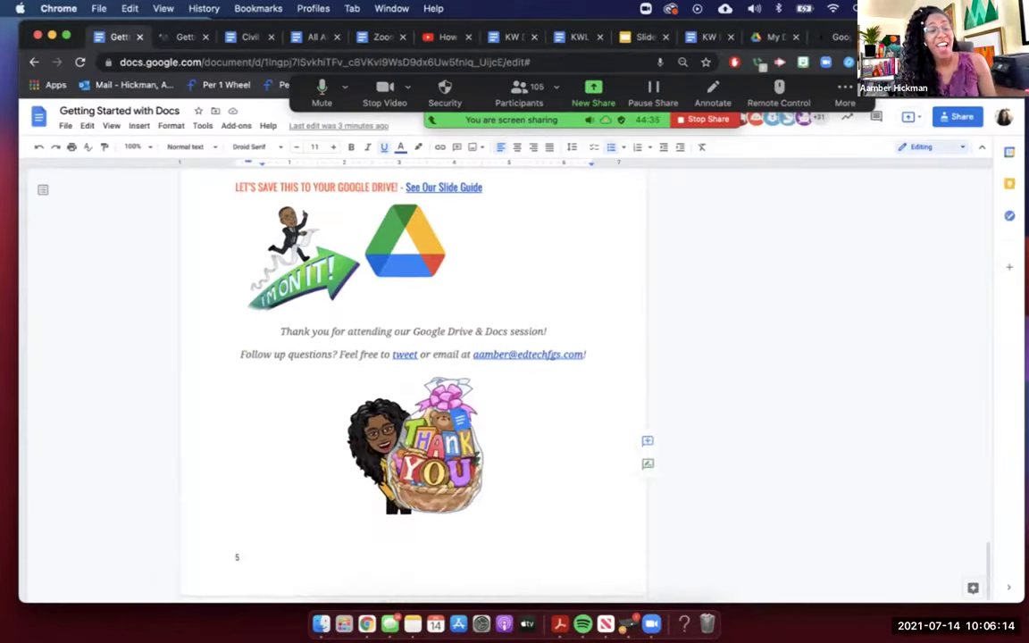
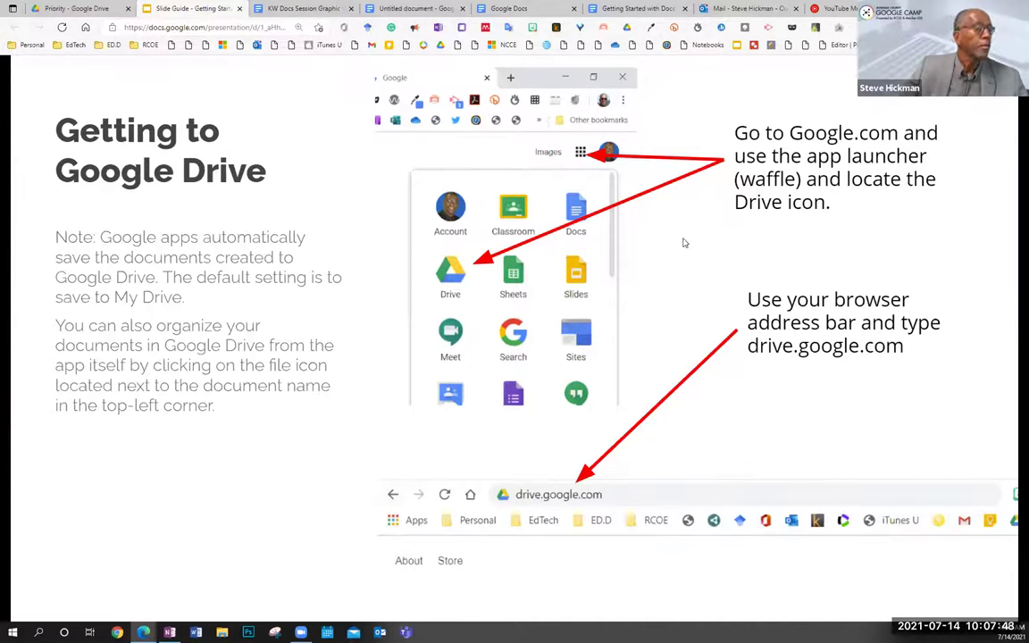
Step: Advance the Slide Guide presentation to the Drive Main Sidebar slide, and switch to Google Drive's Priority page
key("Right")
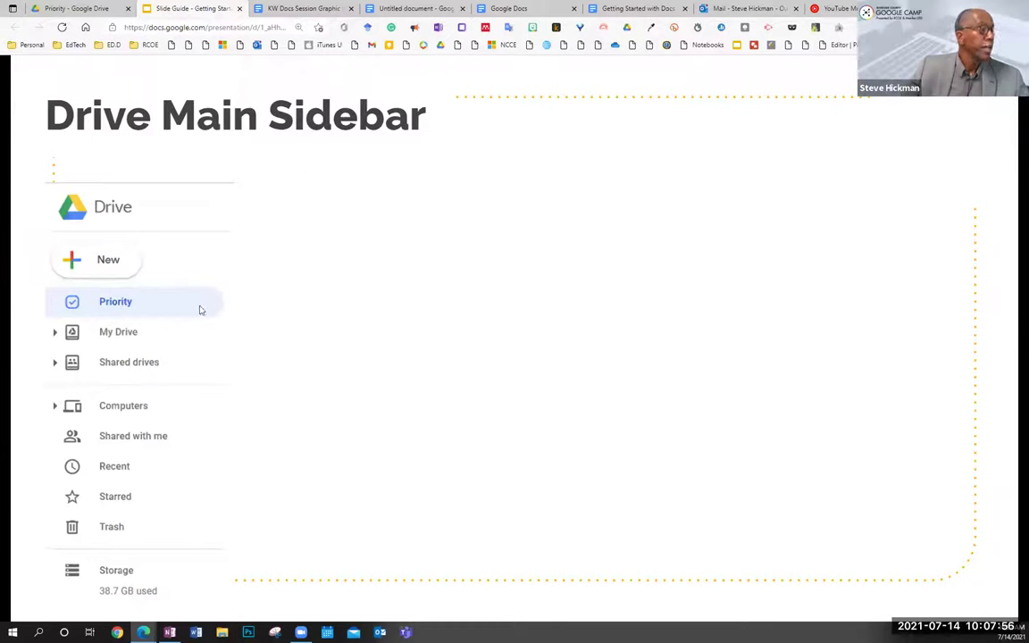
left_click(78, 8)
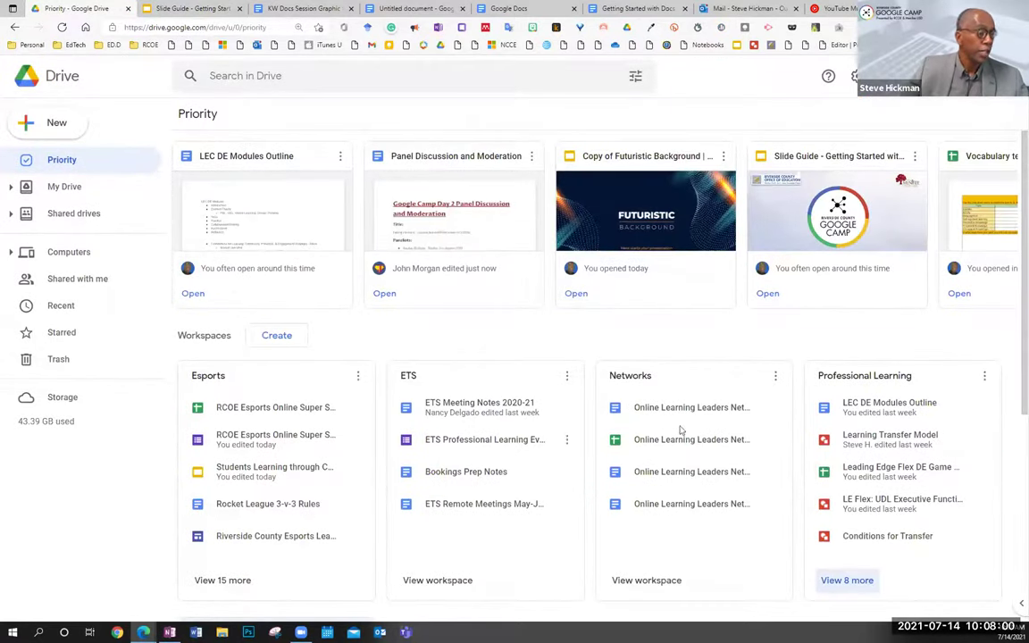
Step: Examine the kinds of items Drive can create, including the additional apps such as Google Drawings and Jamboard, and dismiss the list
left_click(54, 125)
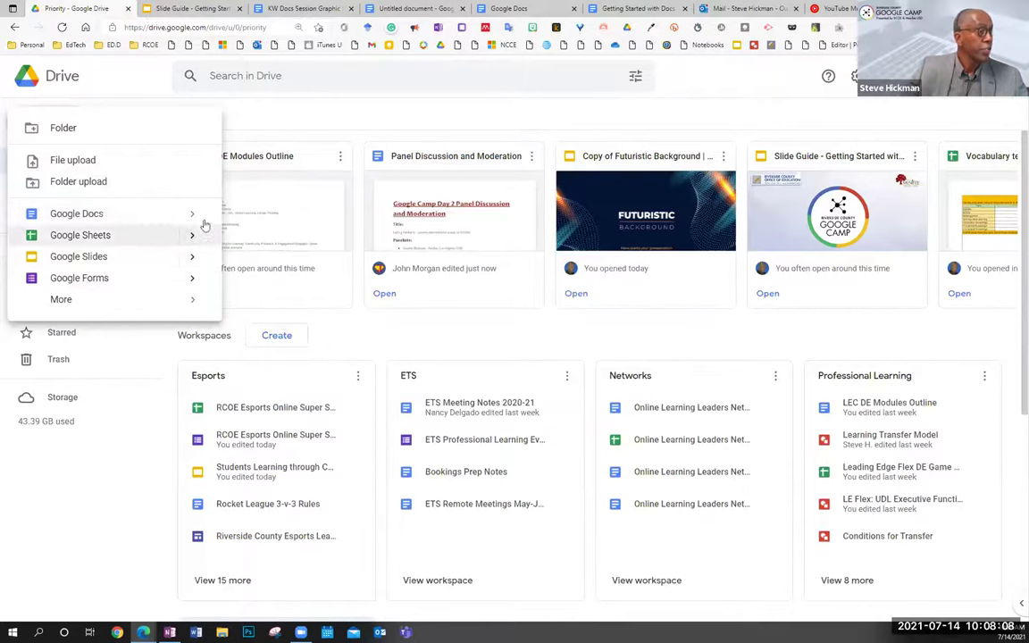
mouse_move(193, 216)
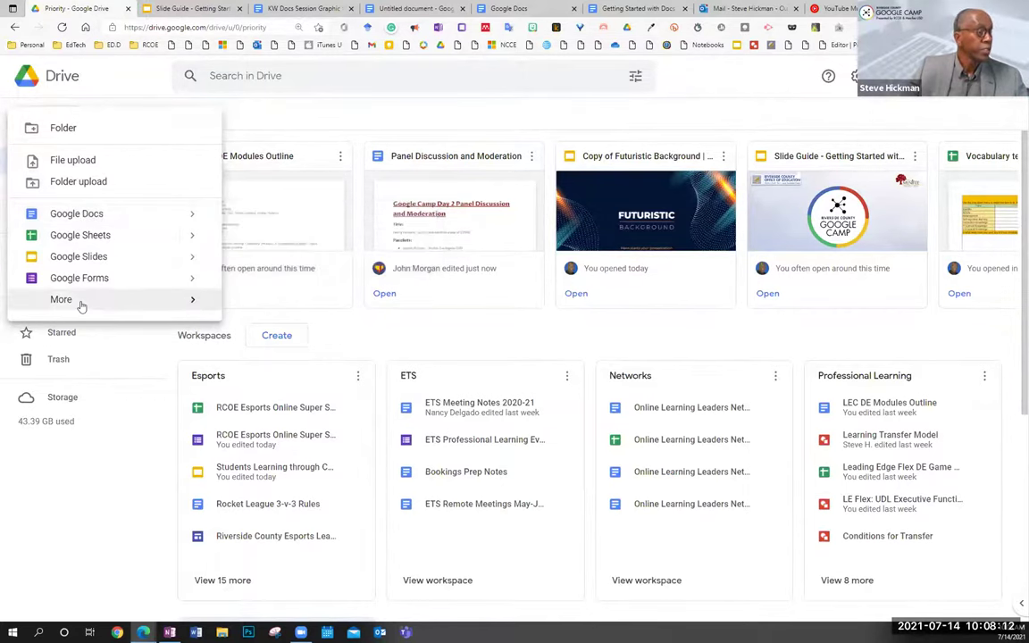
mouse_move(80, 303)
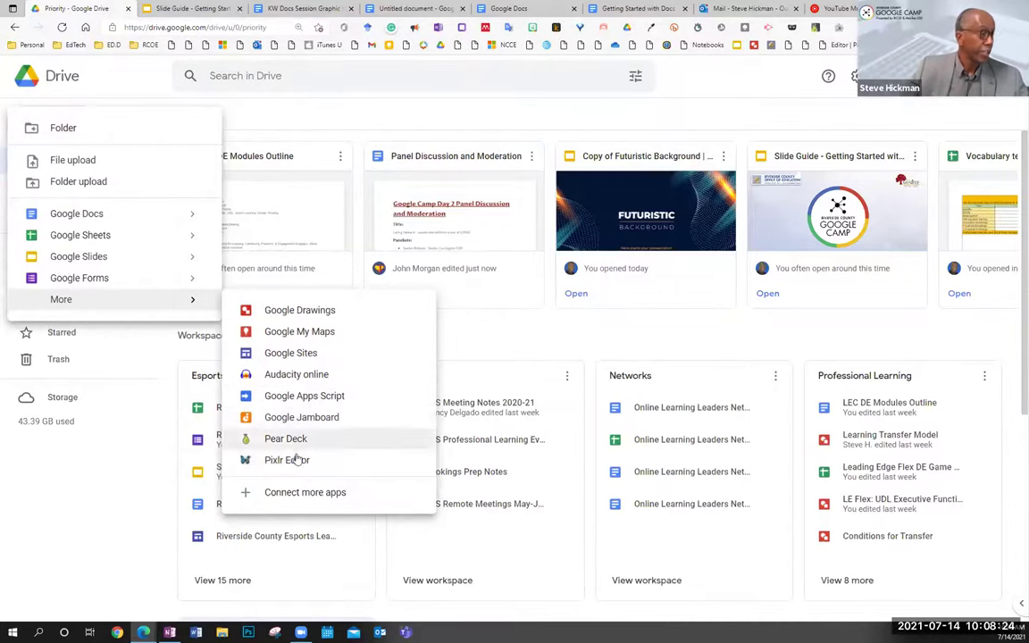
left_click(276, 124)
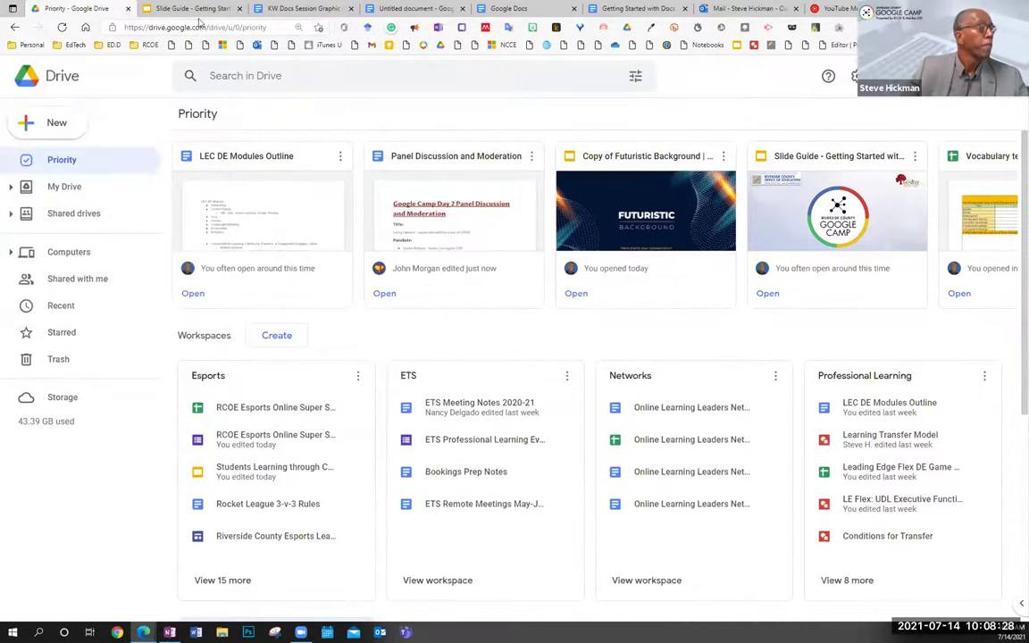
Step: Reveal the New and Priority notes on the Drive Main Sidebar slide, and return to Google Drive
left_click(183, 10)
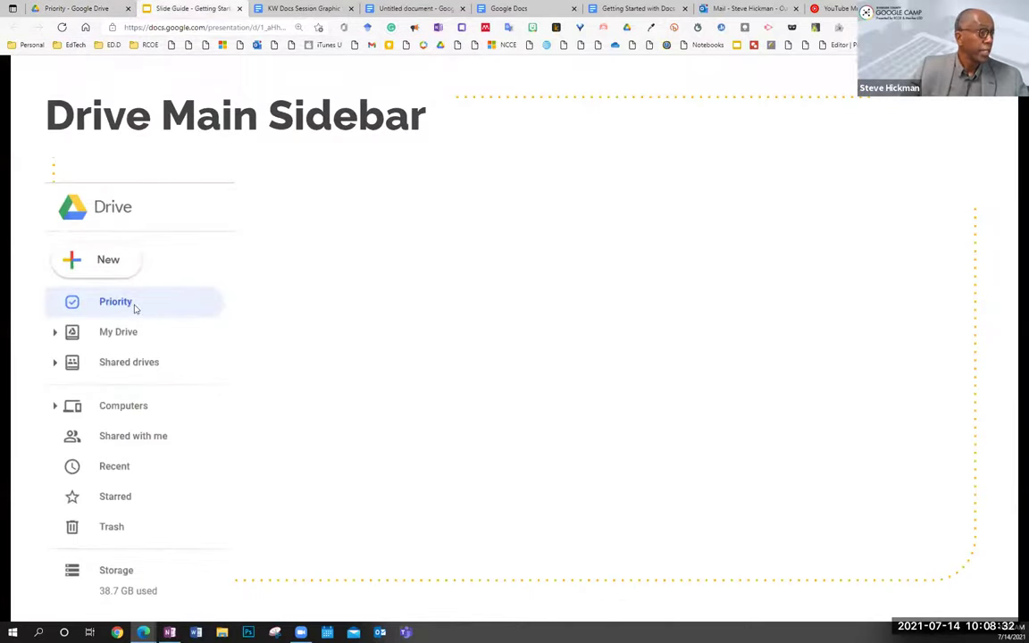
left_click(465, 278)
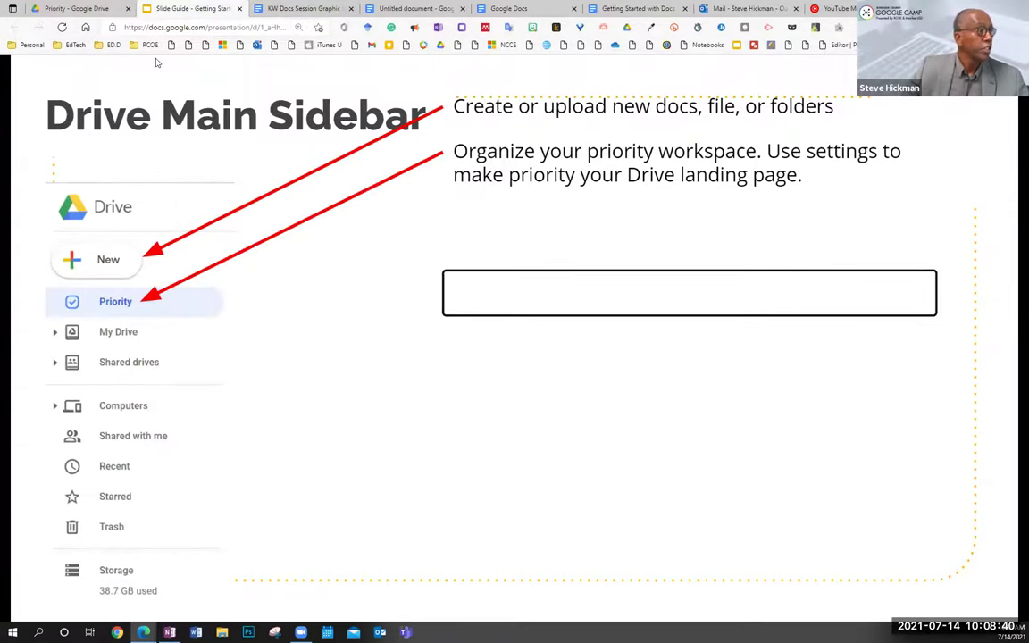
left_click(79, 9)
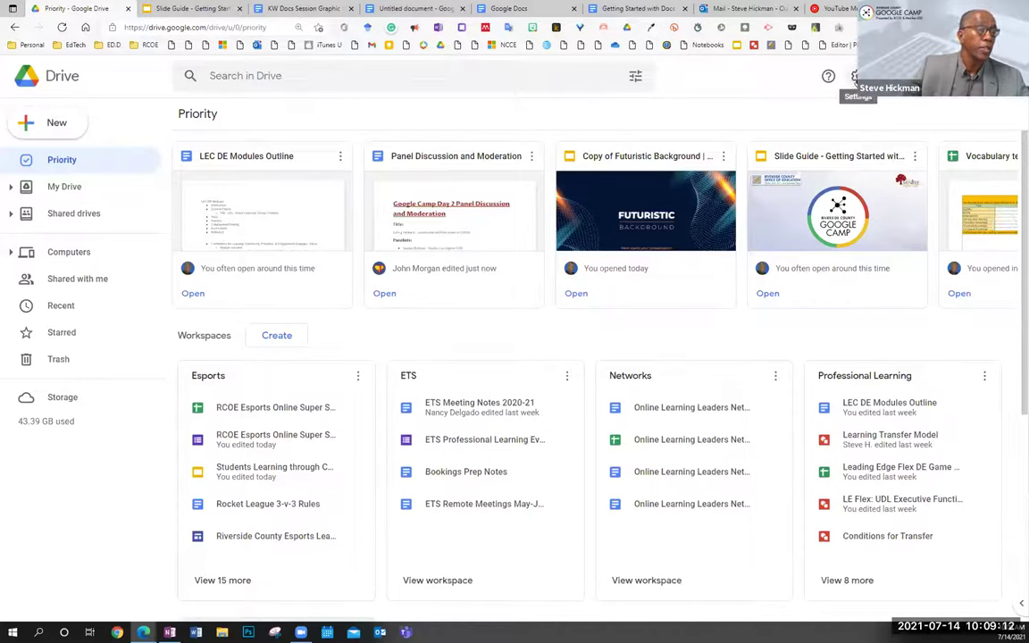
Step: Review Drive's general settings, including the option to make Priority the default home page, and close them
left_click(855, 77)
left_click(690, 110)
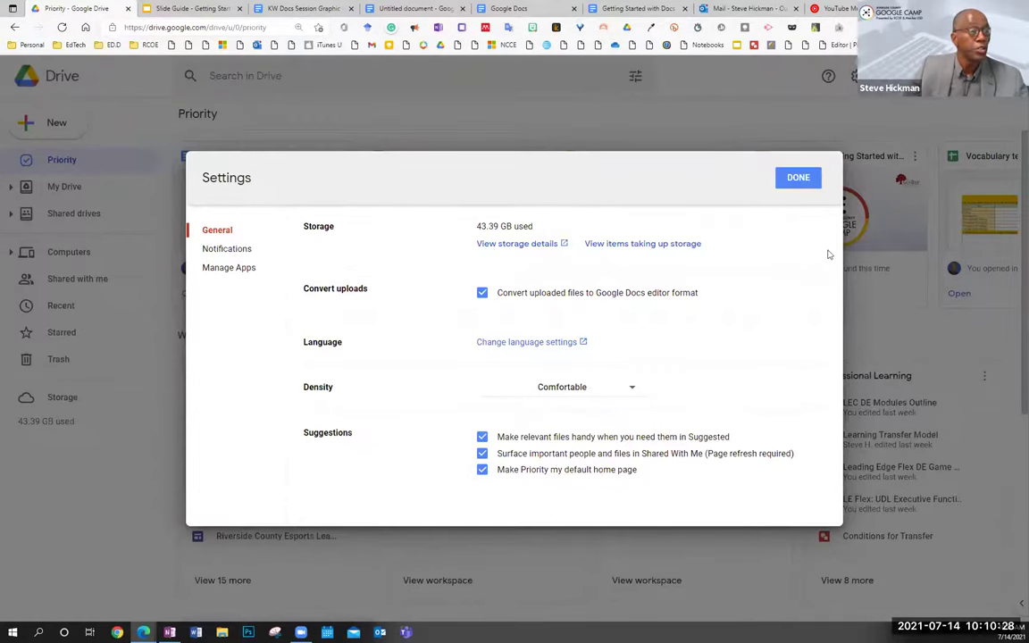
left_click(797, 180)
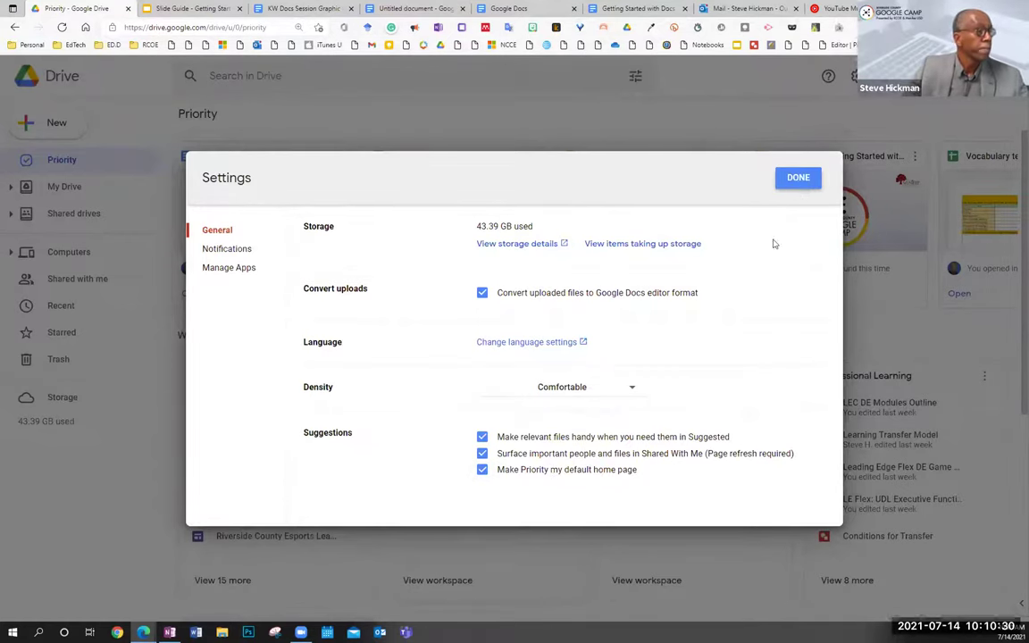
Step: Reveal the My Drive note on the Drive Main Sidebar slide, and return to Google Drive
key("ctrl+Tab")
key("Right")
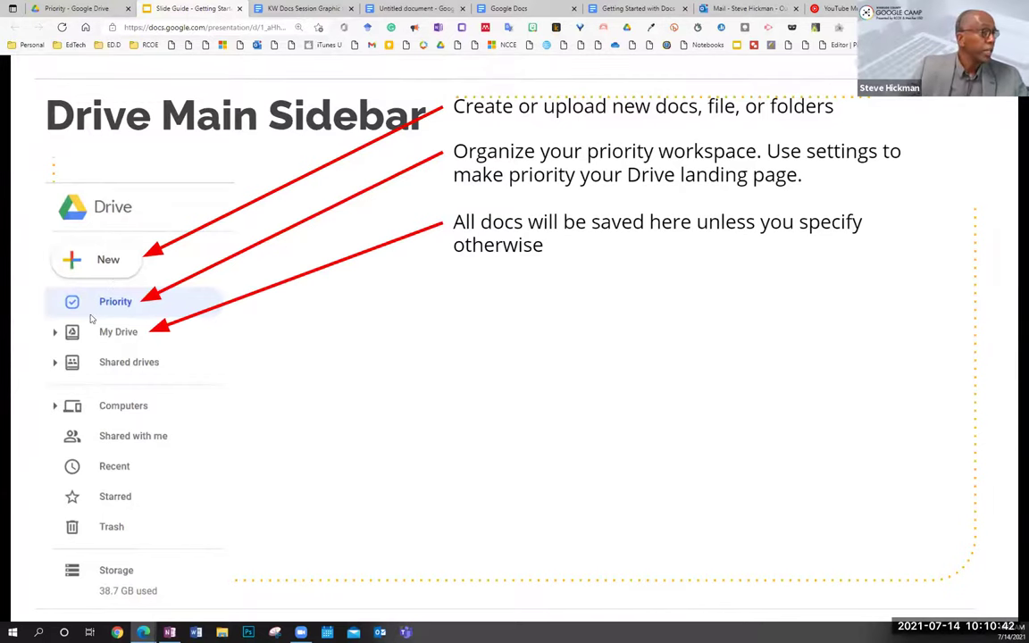
left_click(76, 9)
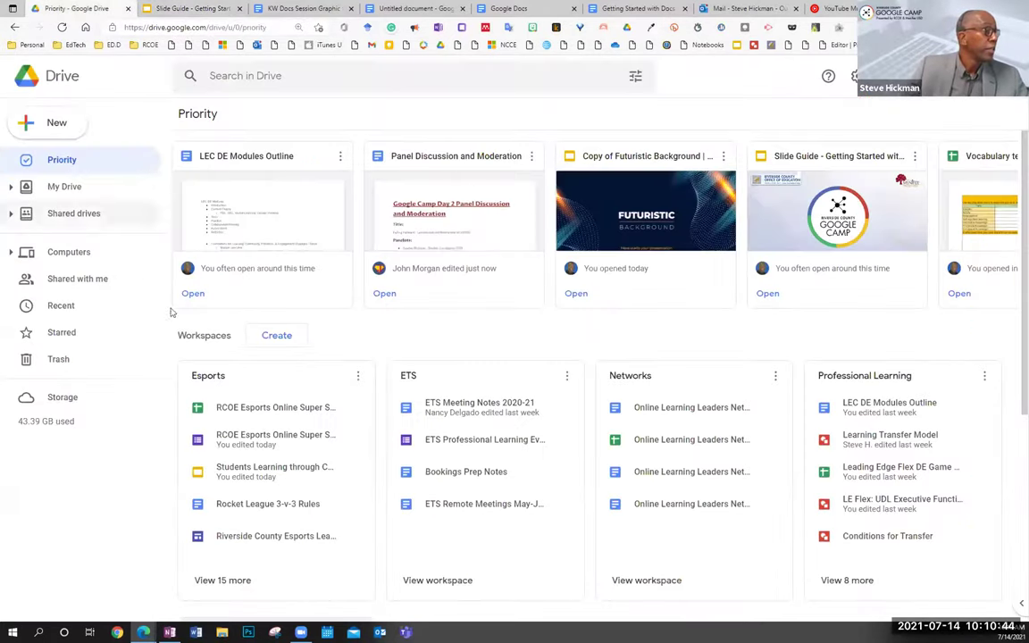
Step: Open My Drive and examine the sorting choices for its folders and the actions available for the Library folder
left_click(72, 187)
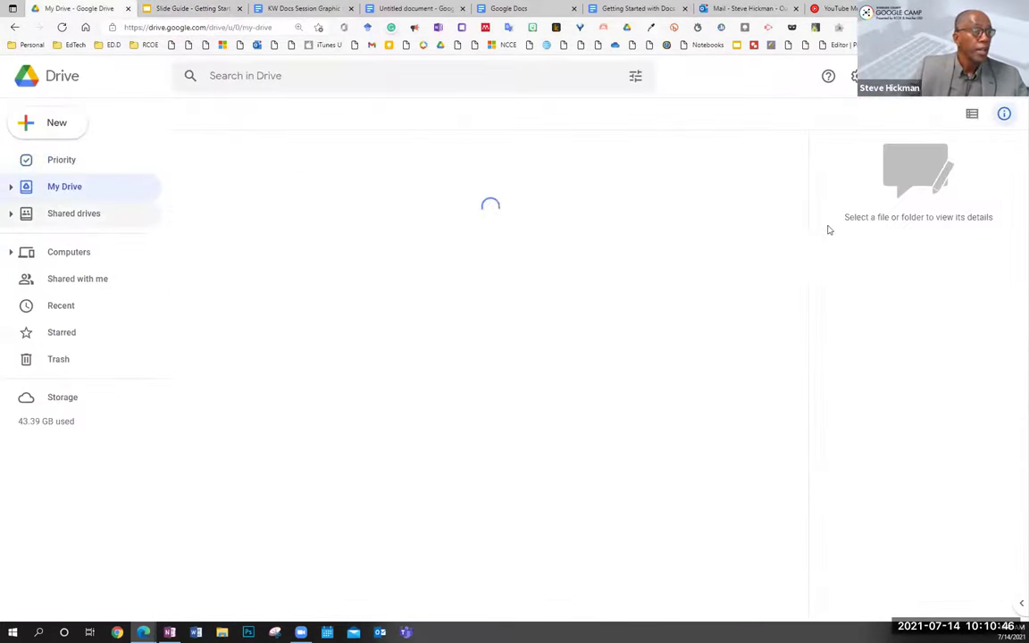
scroll(602, 395, "down", 2)
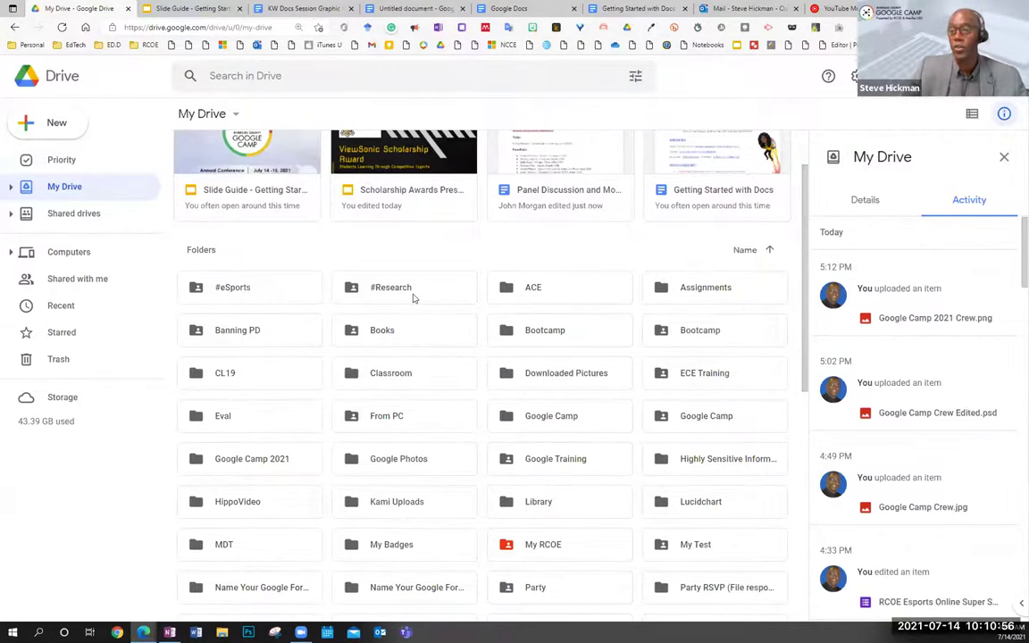
left_click(744, 253)
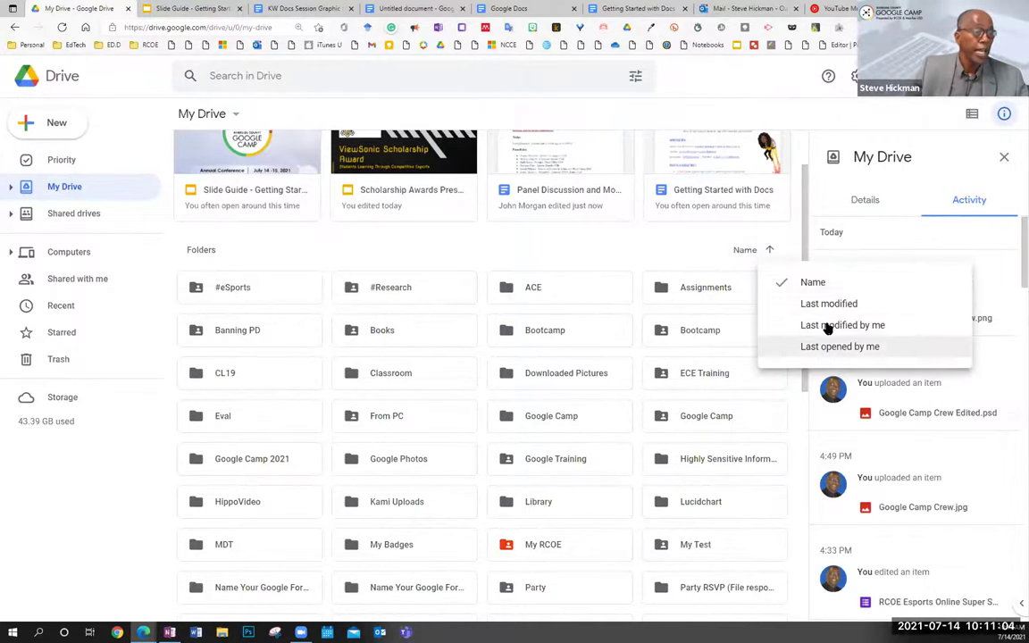
left_click(542, 396)
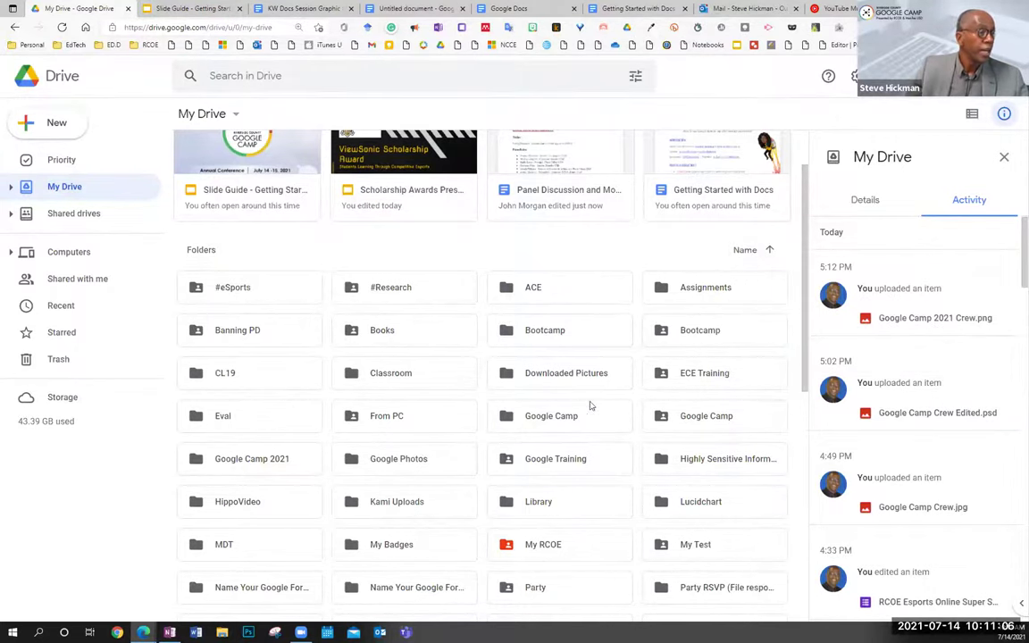
right_click(564, 511)
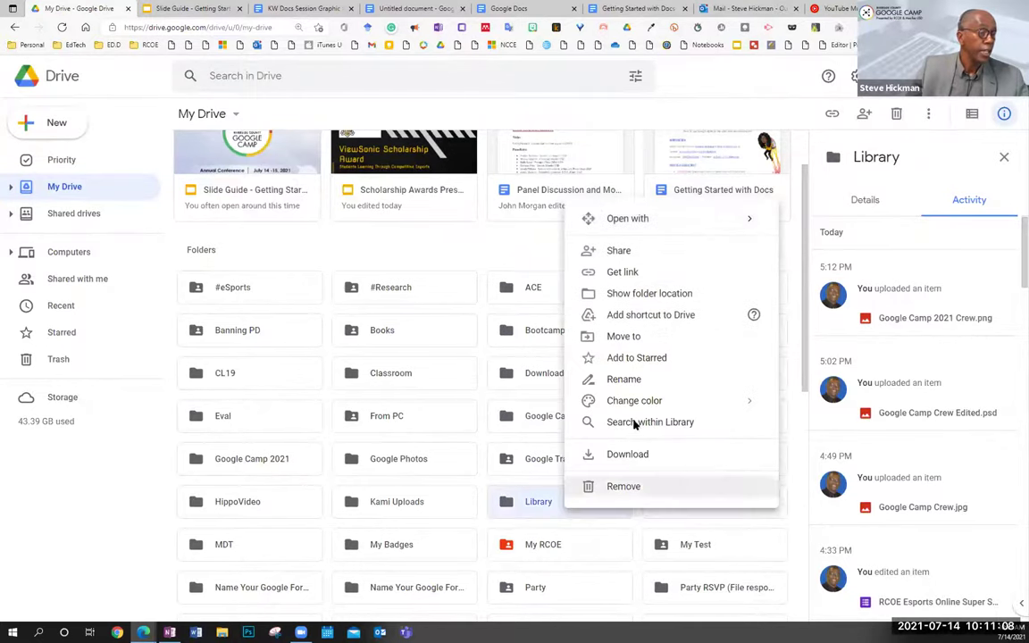
left_click(527, 260)
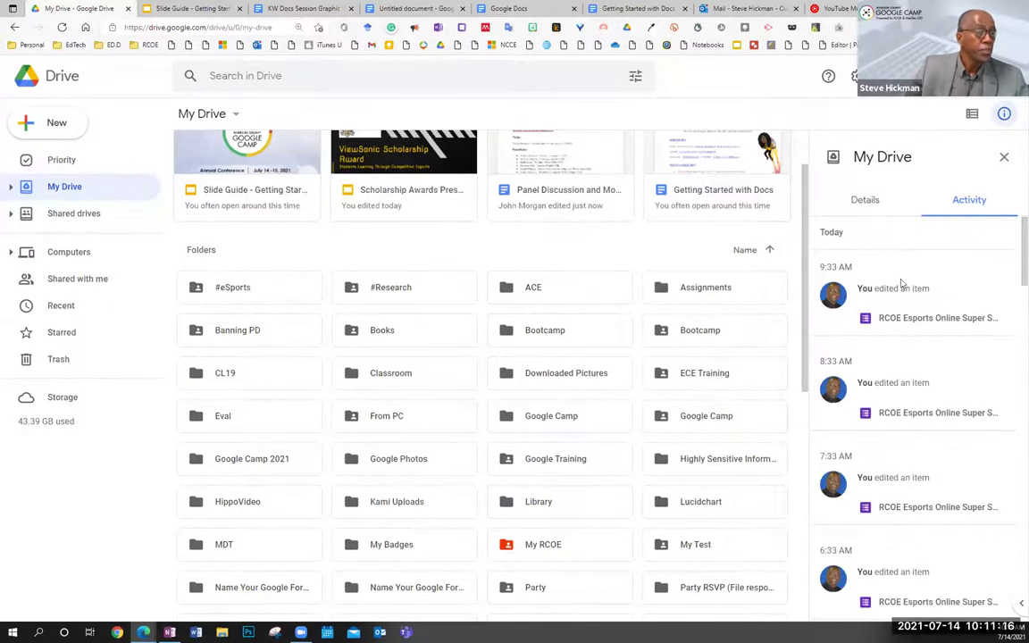
Step: Find the "4. ACE - Put the Focus on Students in Your Coaching Conversations! - Reflection." document in My Drive, open it briefly and close it
scroll(616, 330, "down", 2)
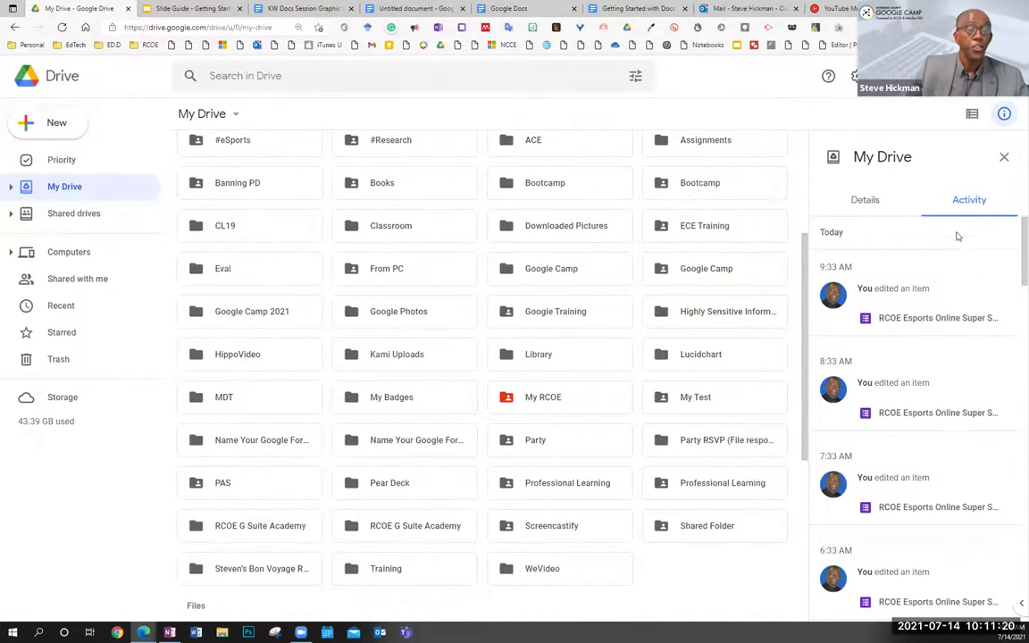
scroll(912, 477, "down", 2)
scroll(901, 438, "down", 2)
scroll(907, 413, "up", 4)
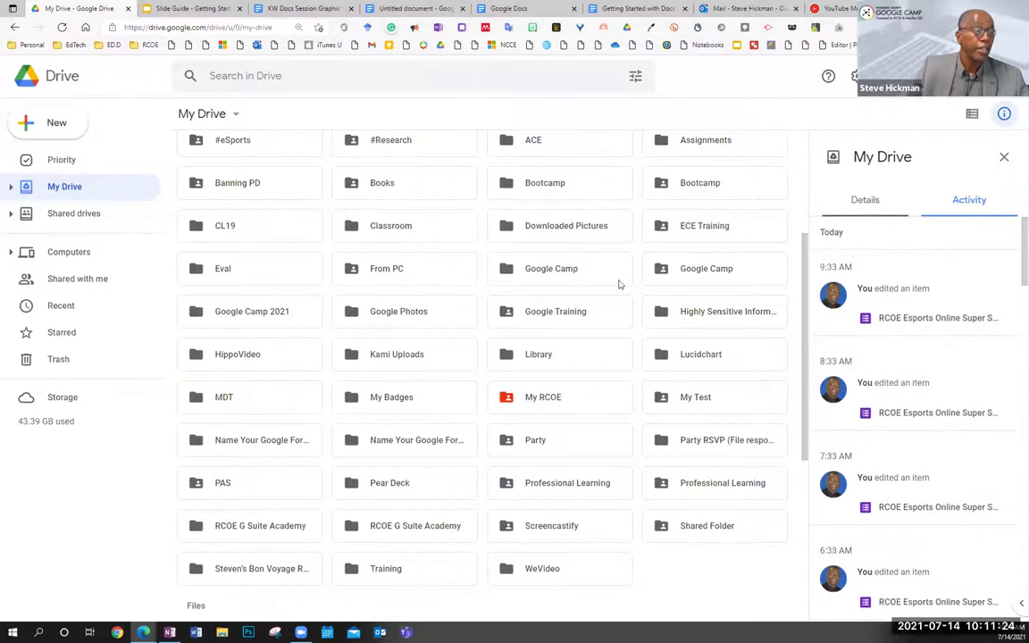
scroll(448, 461, "down", 3)
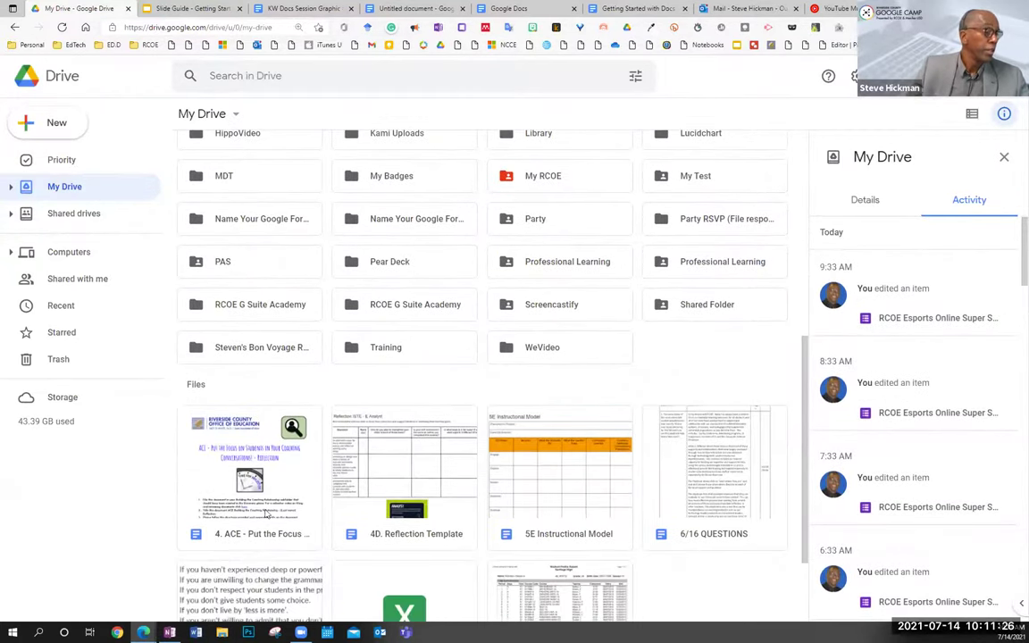
left_click(317, 550)
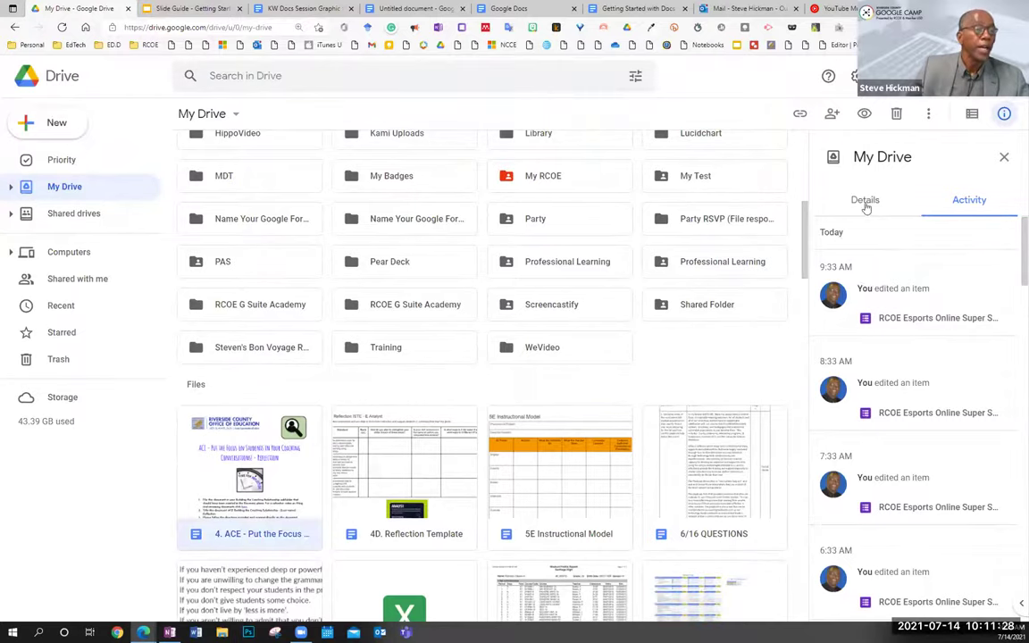
key("Return")
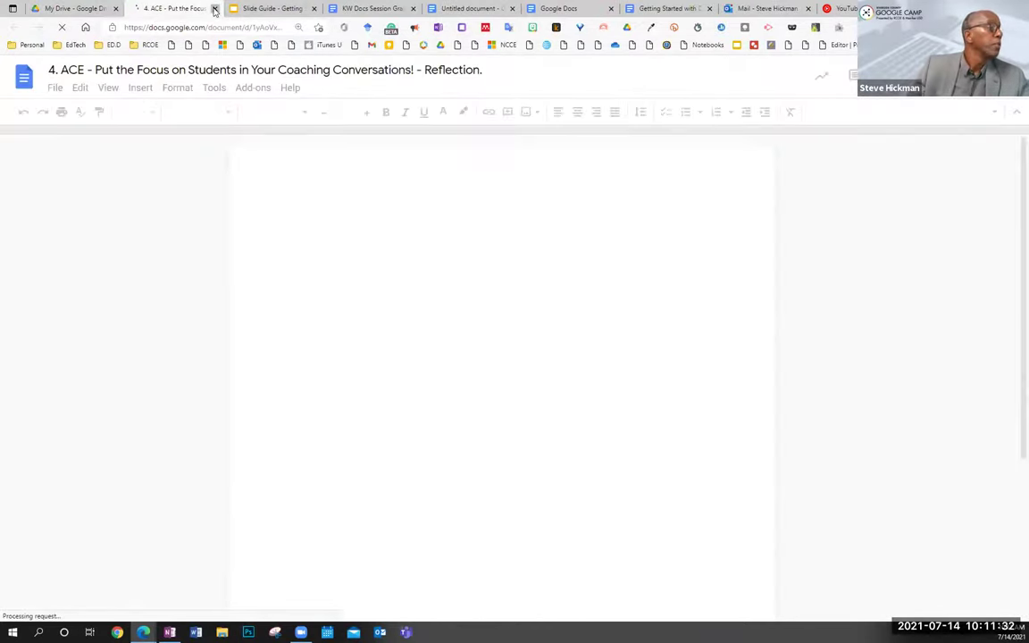
left_click(214, 9)
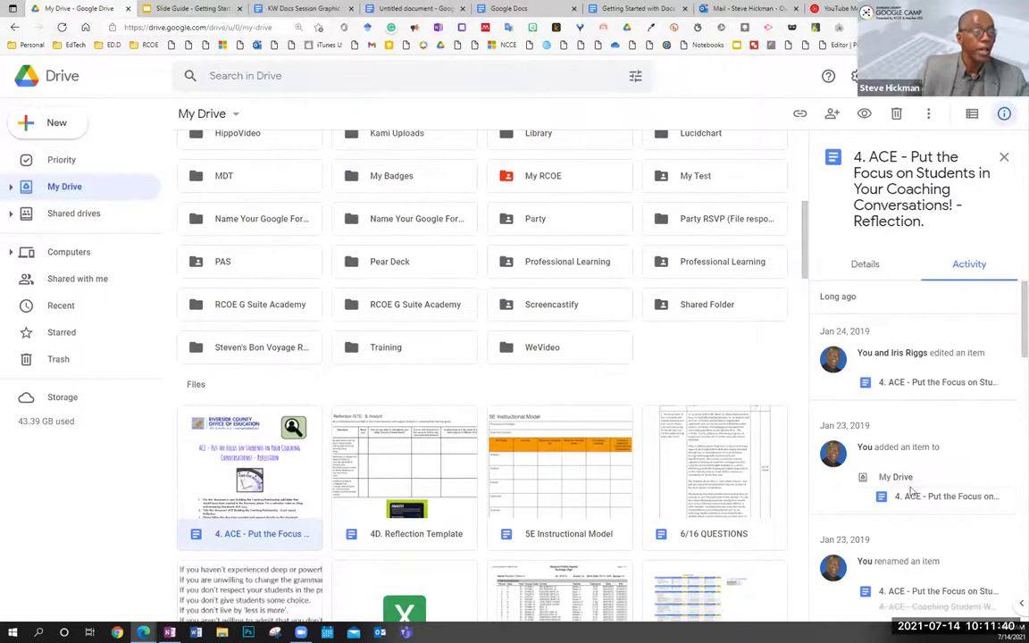
Step: Review the activity history of the selected 4. ACE document
scroll(911, 489, "down", 5)
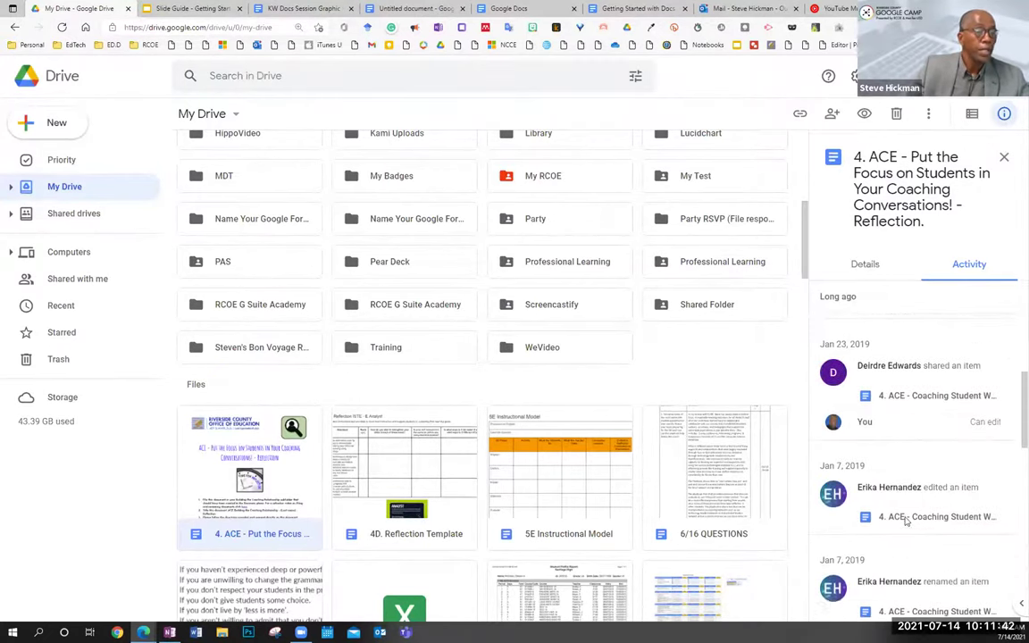
scroll(906, 525, "up", 5)
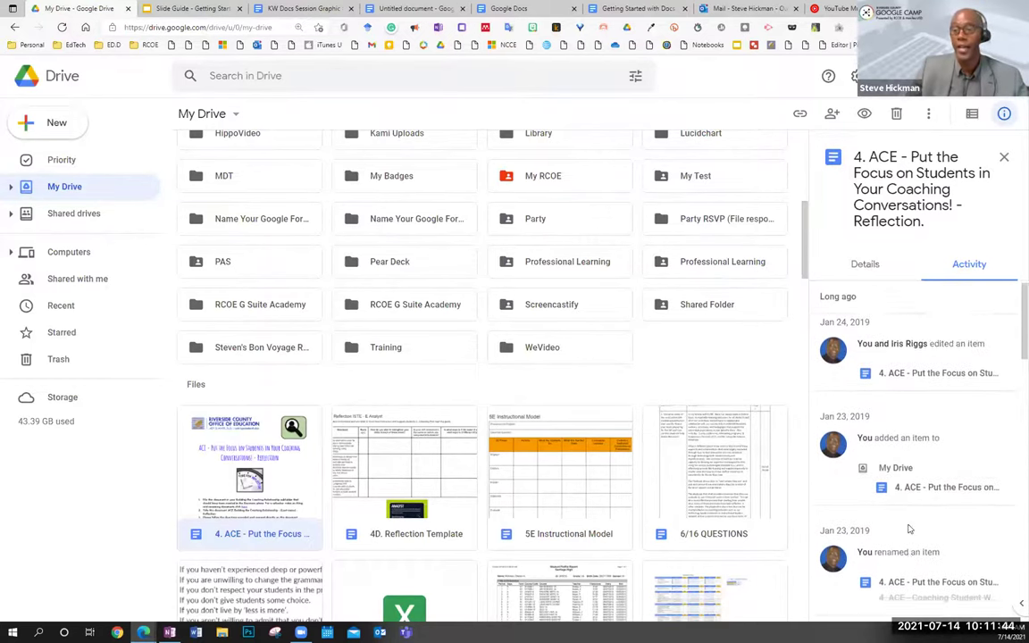
scroll(909, 526, "up", 1)
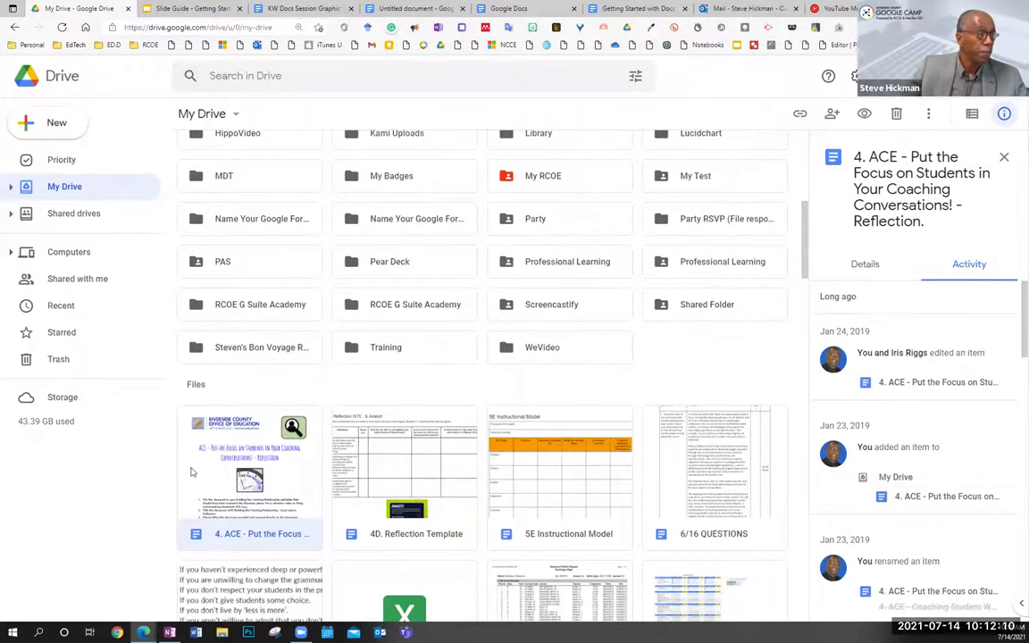
scroll(530, 347, "down", 1)
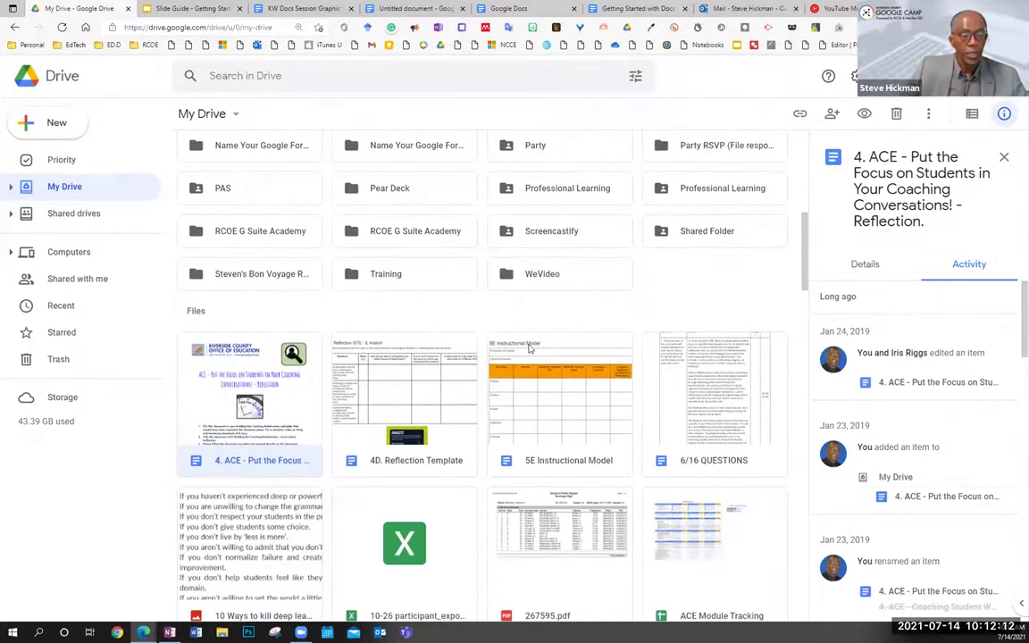
scroll(402, 285, "up", 5)
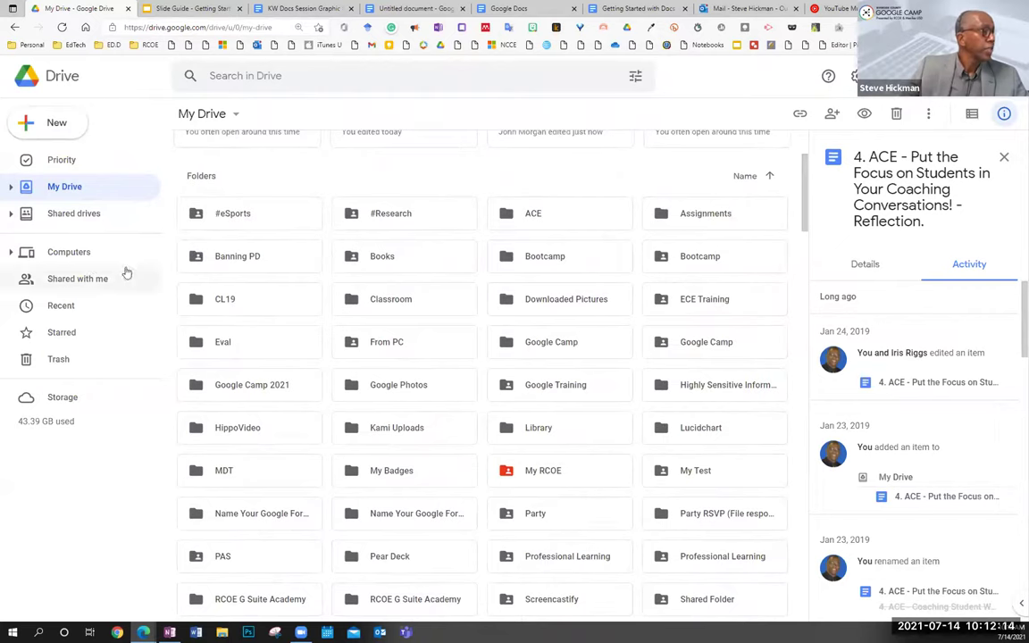
Step: Open Shared with me and look through the shared files from today back to earlier this year
left_click(76, 281)
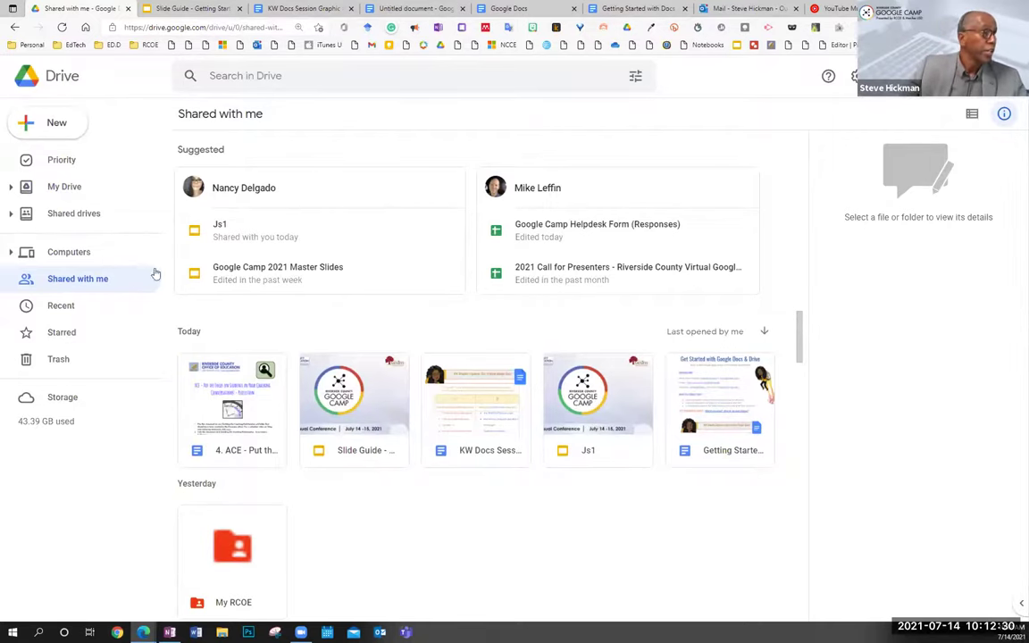
scroll(560, 460, "down", 6)
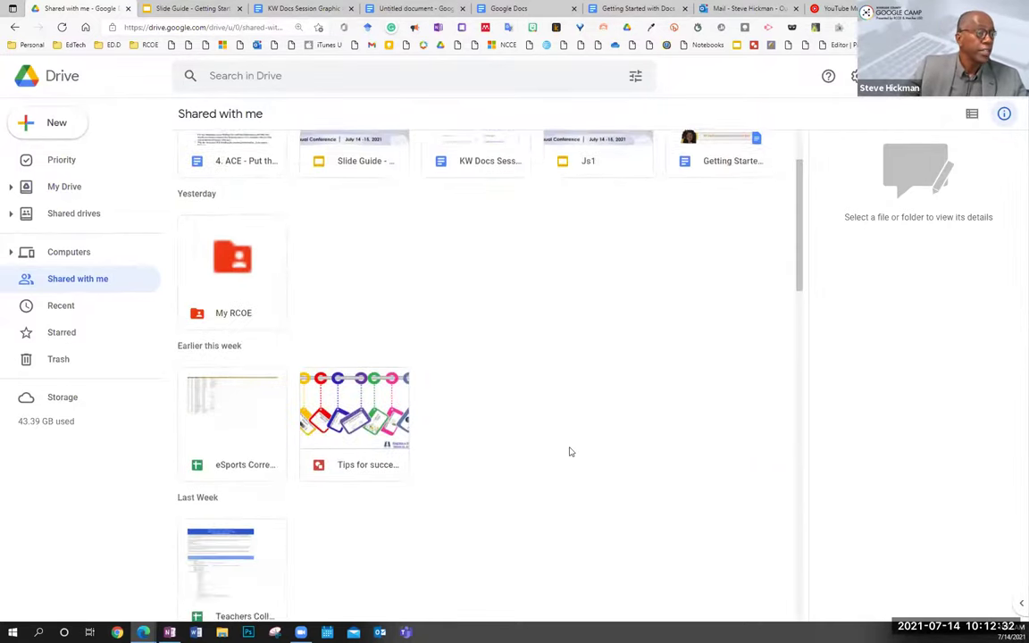
scroll(563, 463, "up", 4)
scroll(567, 460, "down", 8)
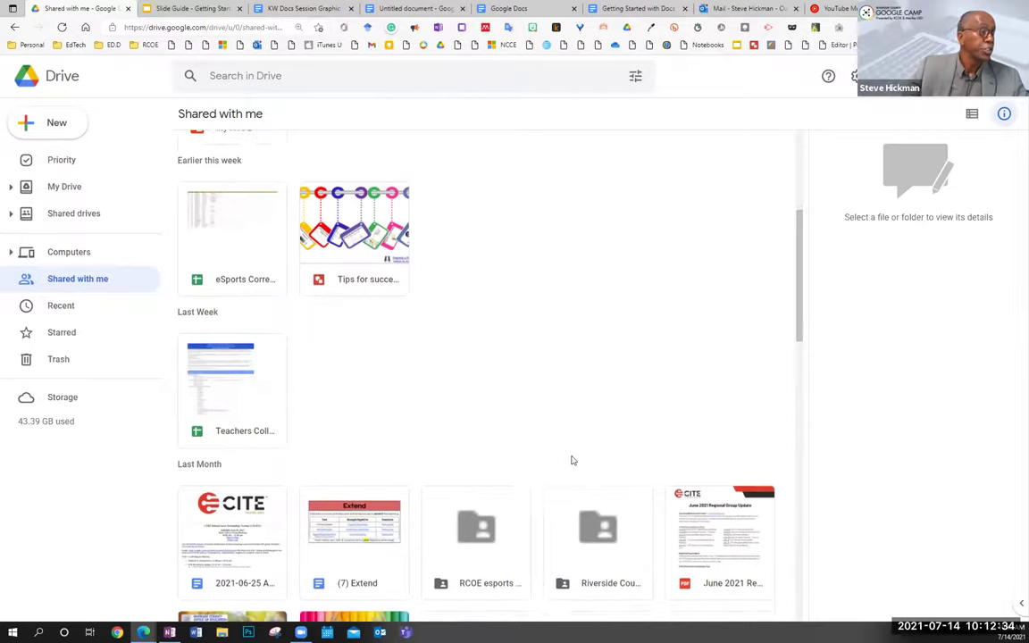
scroll(576, 453, "down", 6)
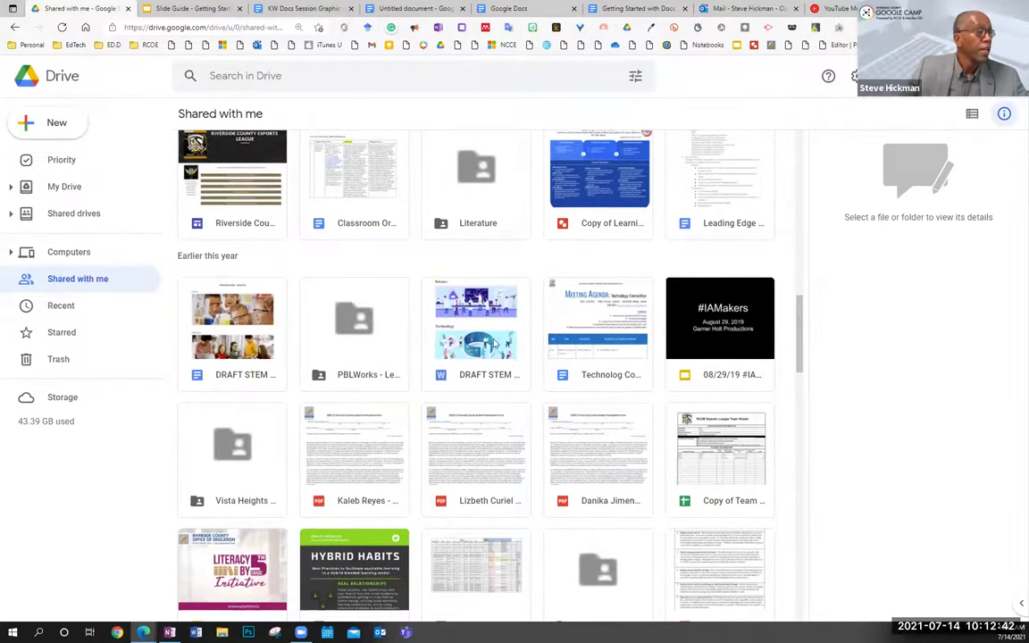
scroll(619, 437, "up", 5)
scroll(485, 427, "up", 7)
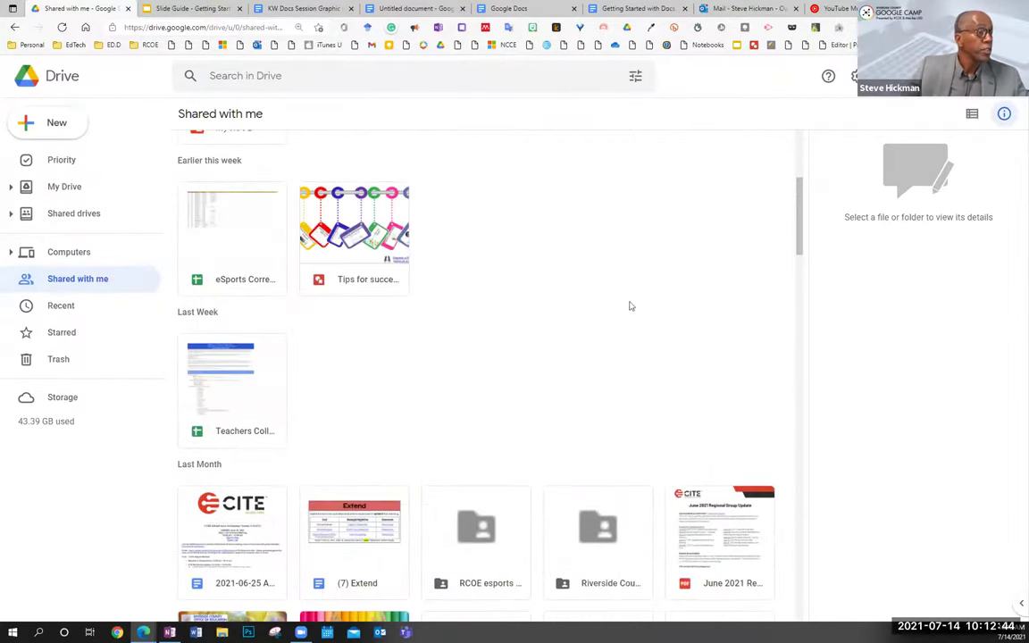
scroll(419, 322, "up", 2)
scroll(443, 372, "up", 5)
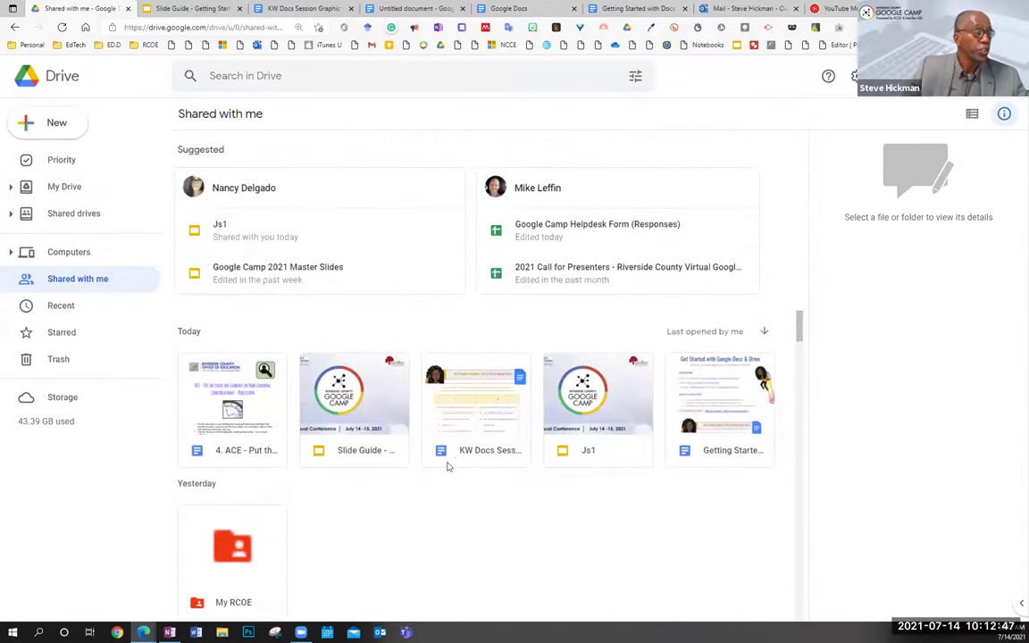
Step: Examine the actions available for the shared "Tips for success - OGSD - How do I" drawing and close them
scroll(357, 451, "down", 5)
right_click(366, 459)
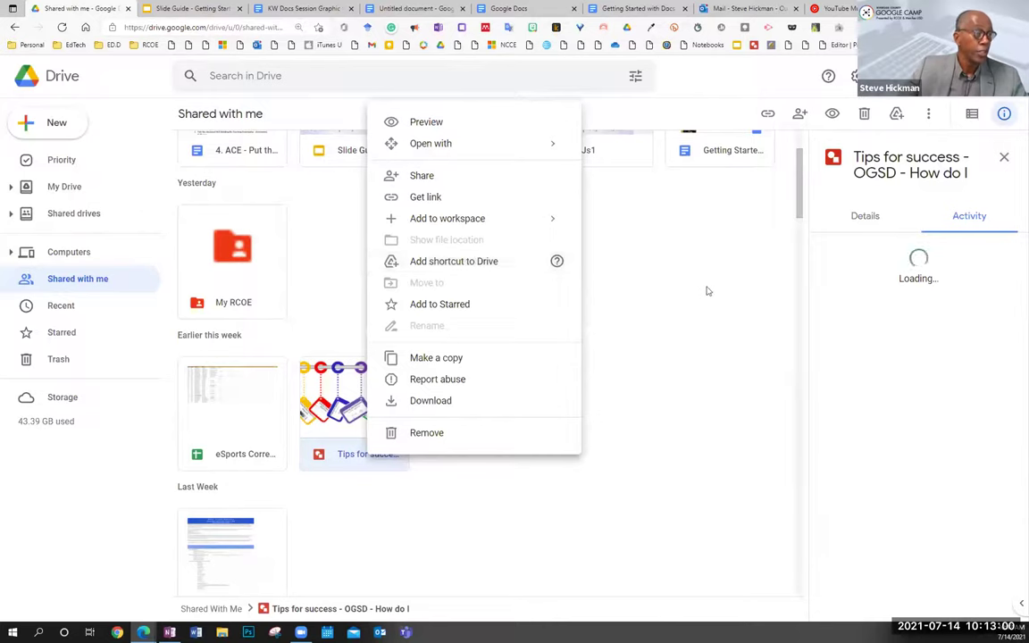
left_click(741, 331)
scroll(533, 276, "up", 5)
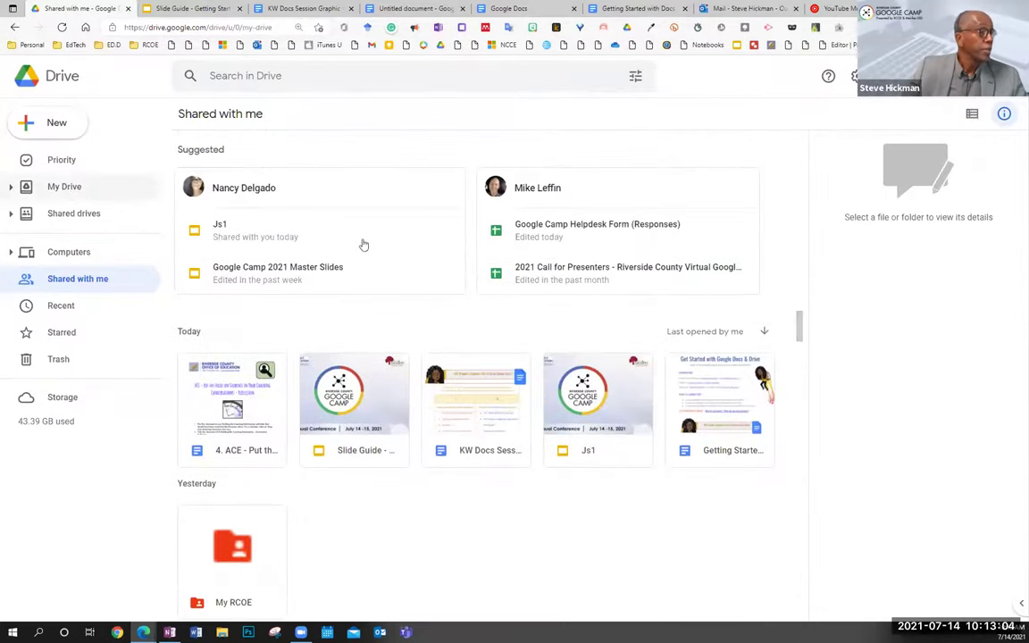
Step: Move the "4. ACE - Put the Focus" document from My Drive into the shared My RCOE folder, accepting the access change
left_click(65, 187)
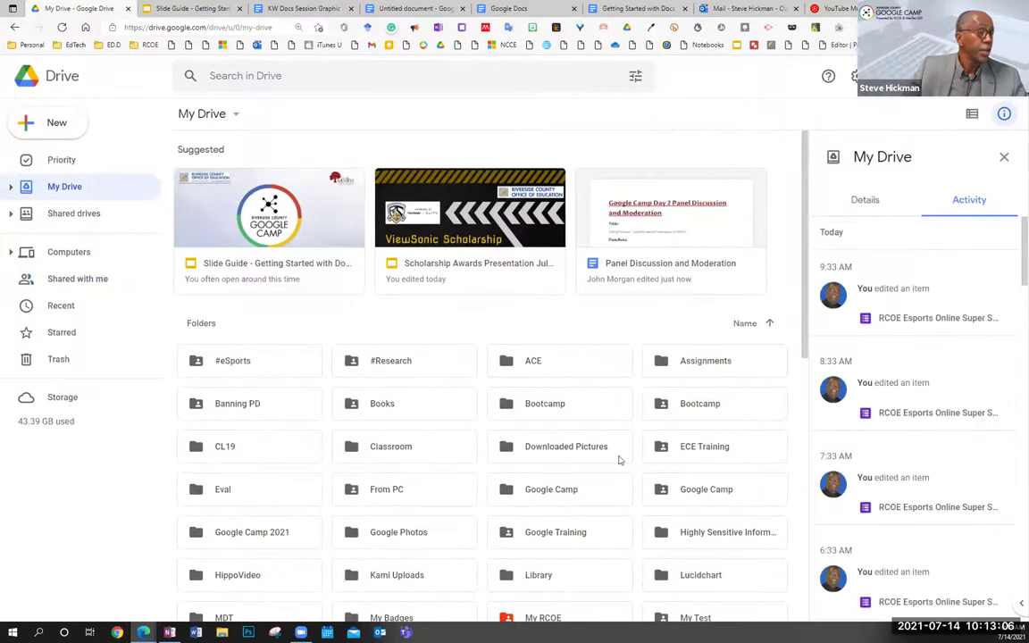
scroll(540, 488, "down", 5)
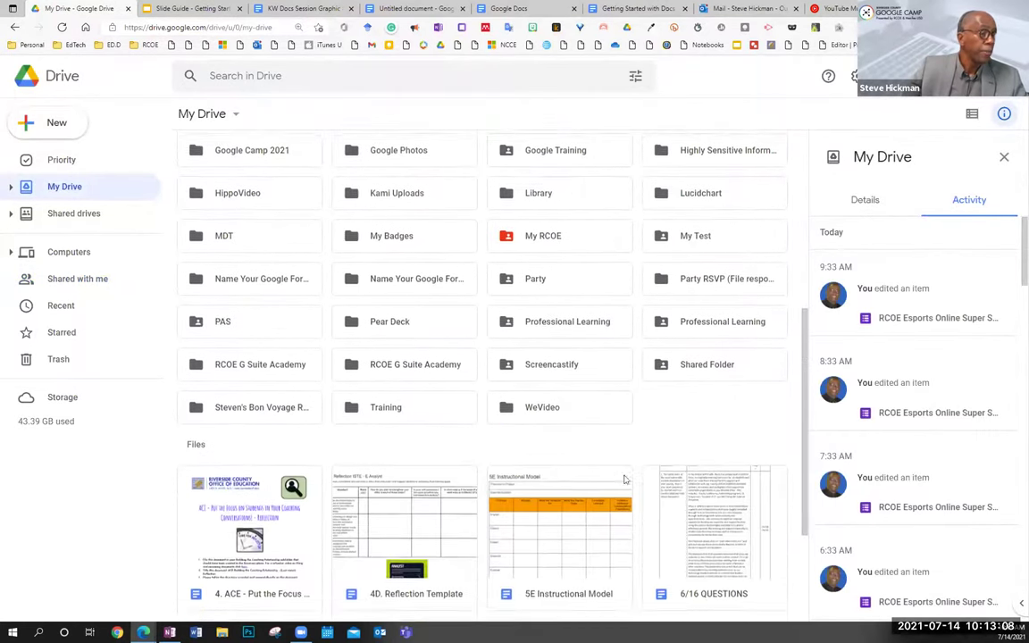
left_click_drag(218, 534, 535, 299)
left_click(579, 315)
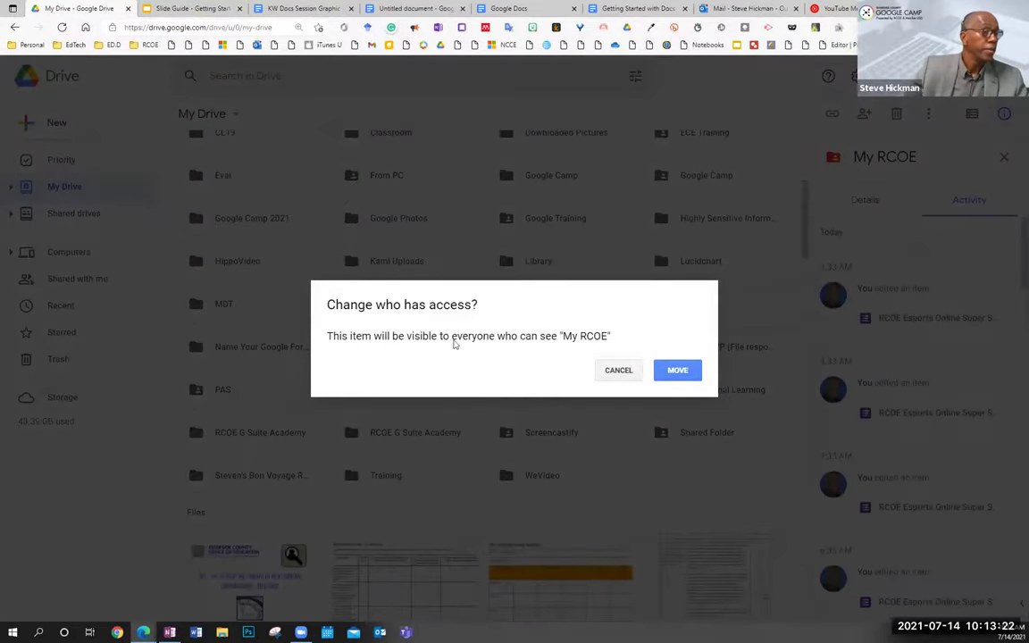
left_click(677, 370)
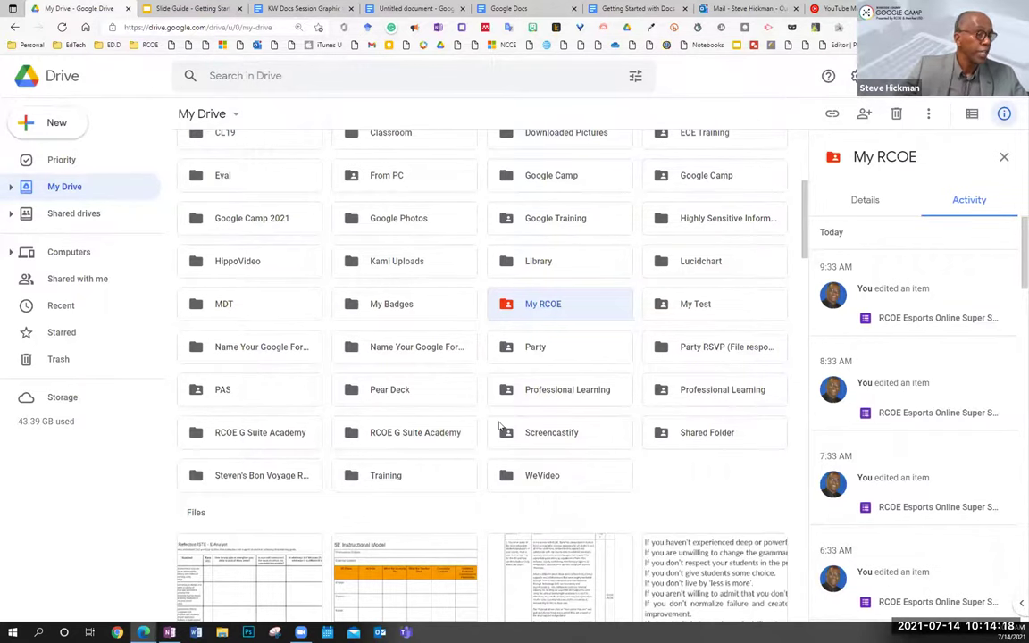
Step: Open the sharing settings of the 5E Instructional Model document and view the suggested people without adding anyone
scroll(384, 357, "down", 4)
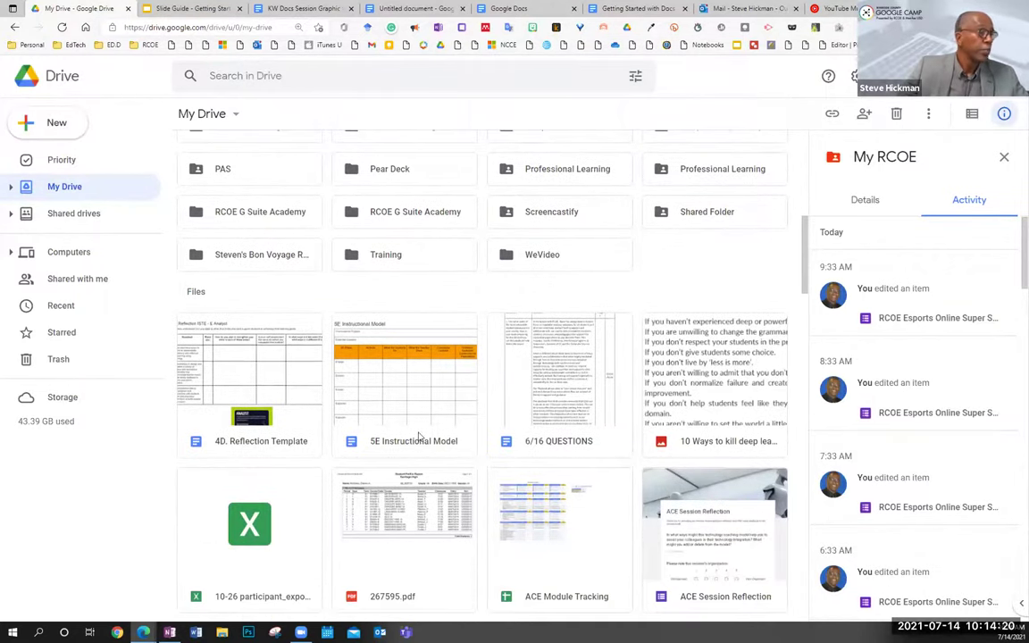
left_click(406, 446)
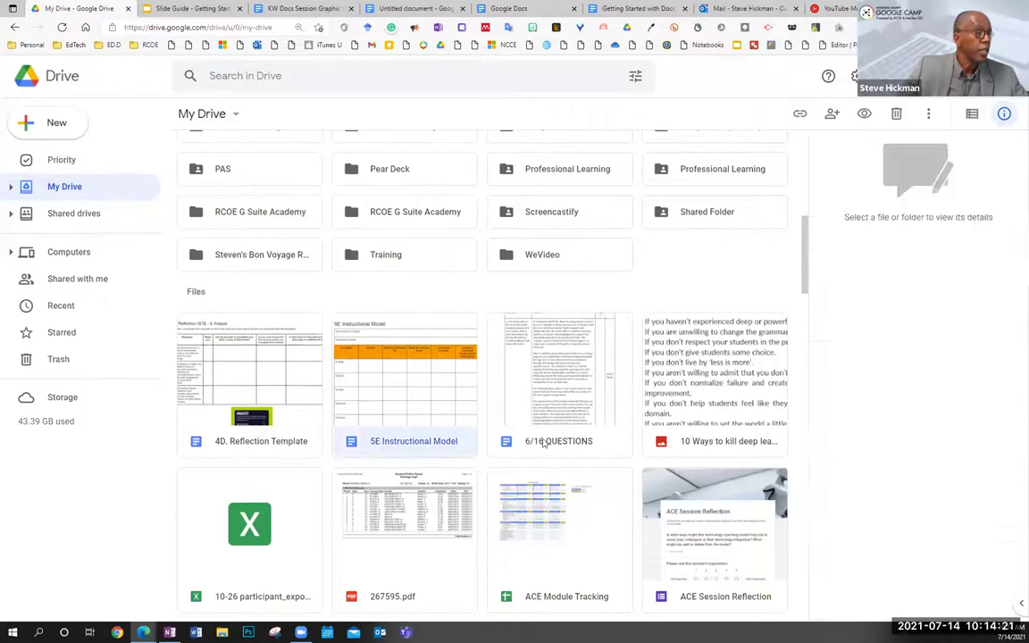
right_click(421, 444)
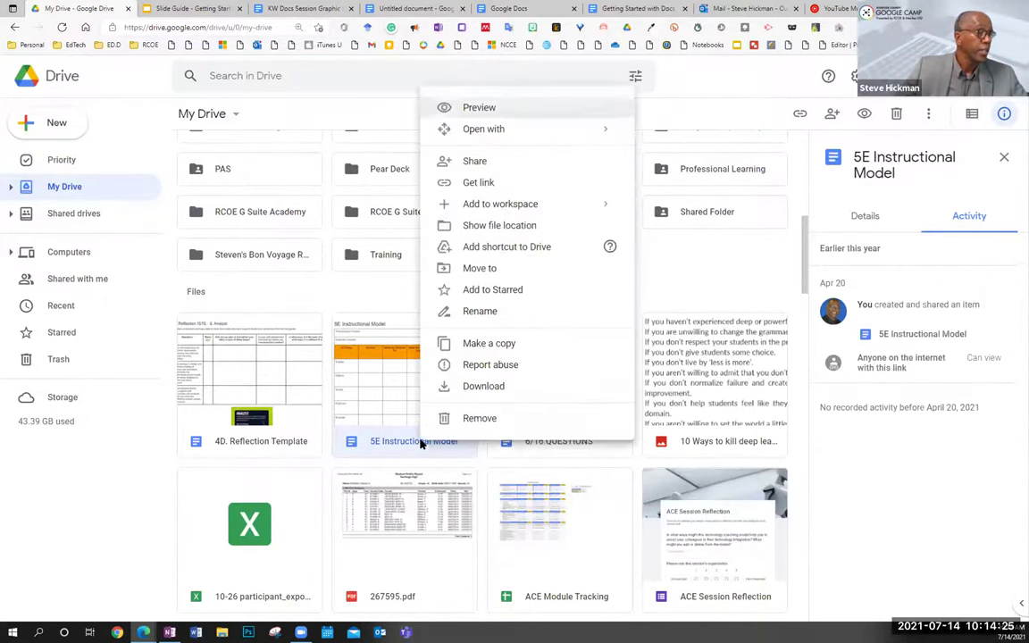
left_click(477, 163)
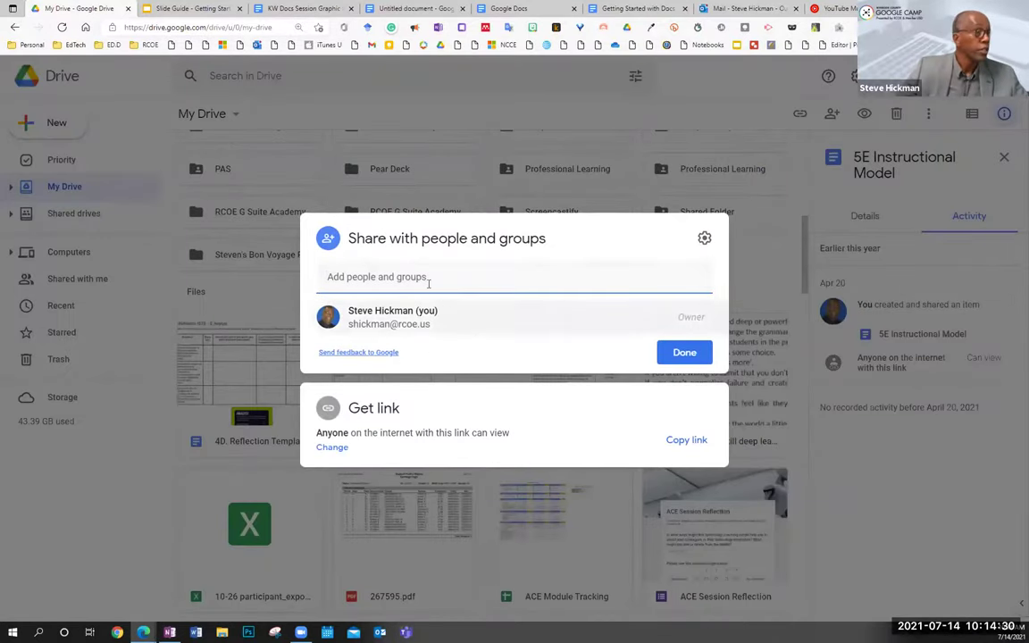
left_click(436, 275)
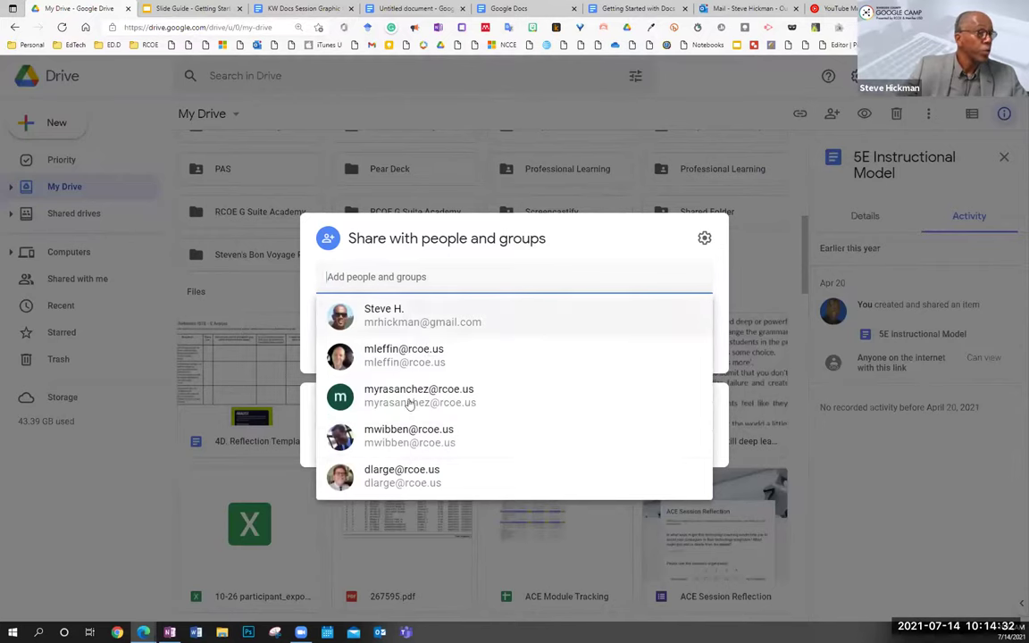
left_click(627, 237)
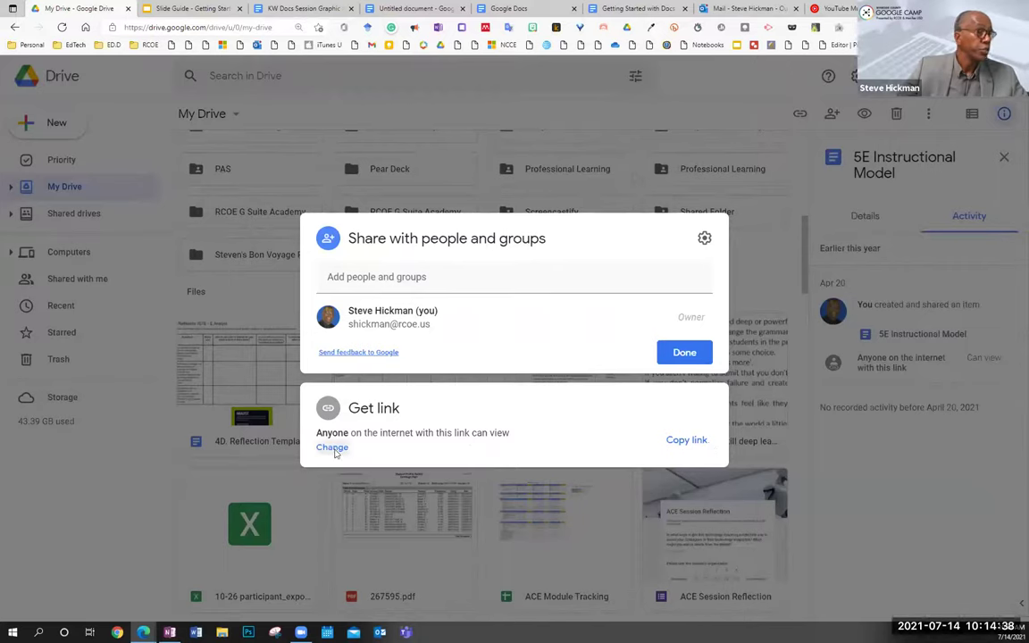
Step: Change the document's link access to Restricted and finish sharing
left_click(332, 448)
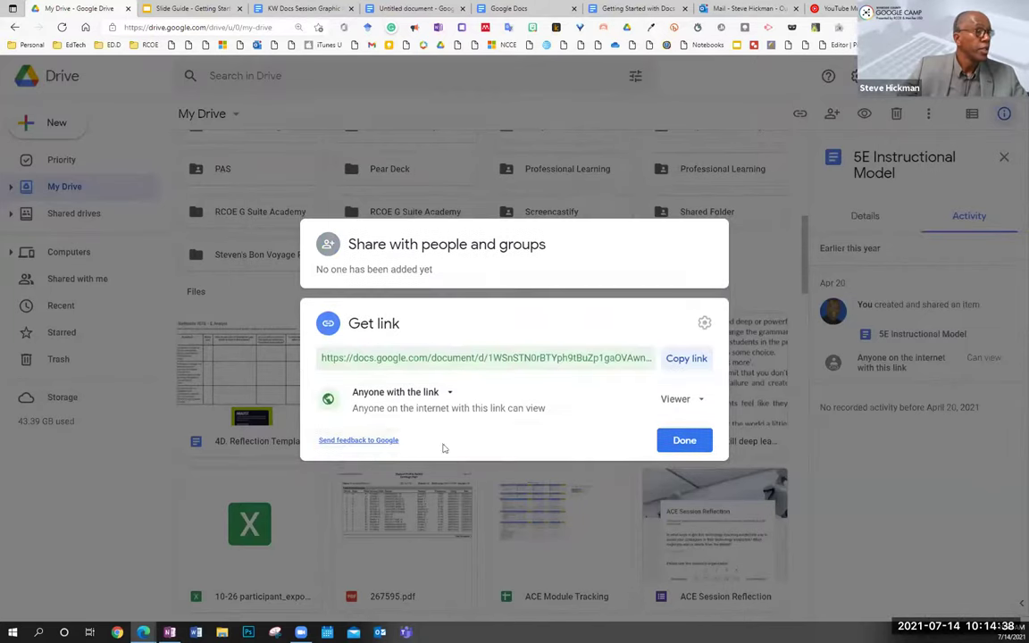
left_click(449, 394)
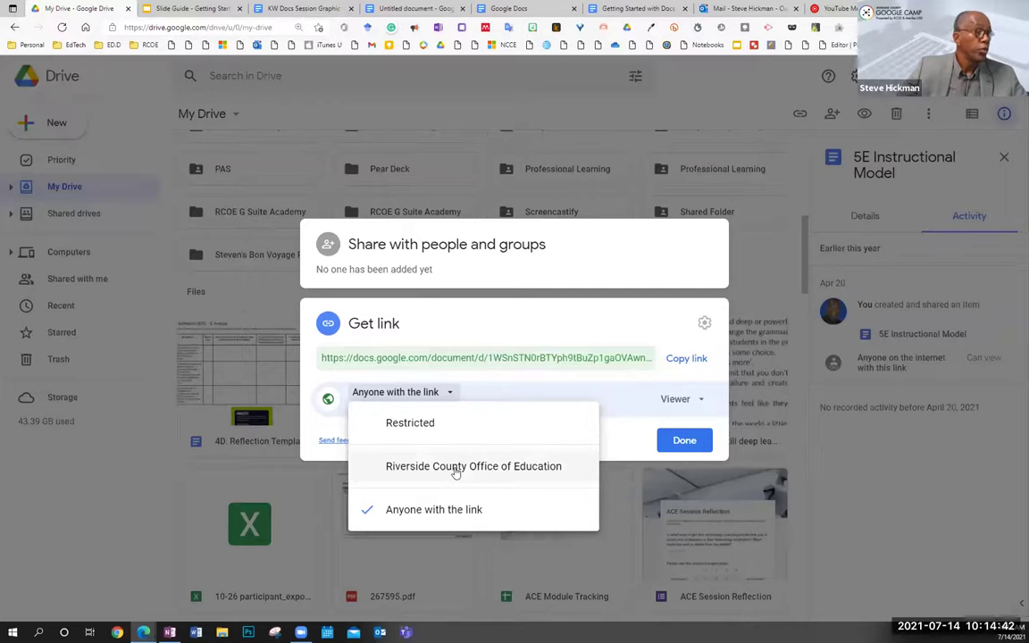
left_click(452, 427)
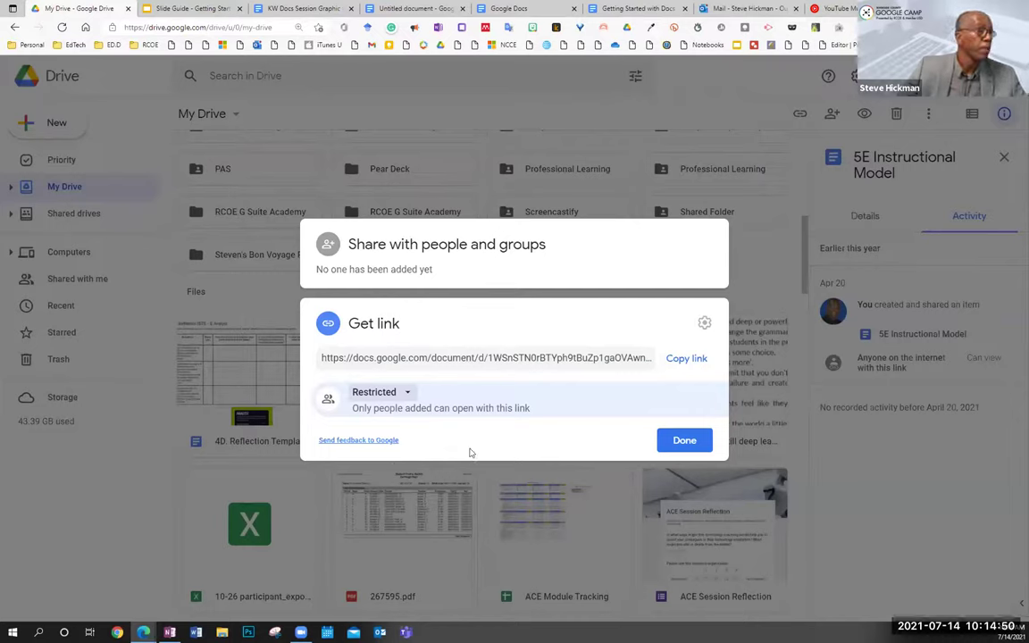
left_click(686, 440)
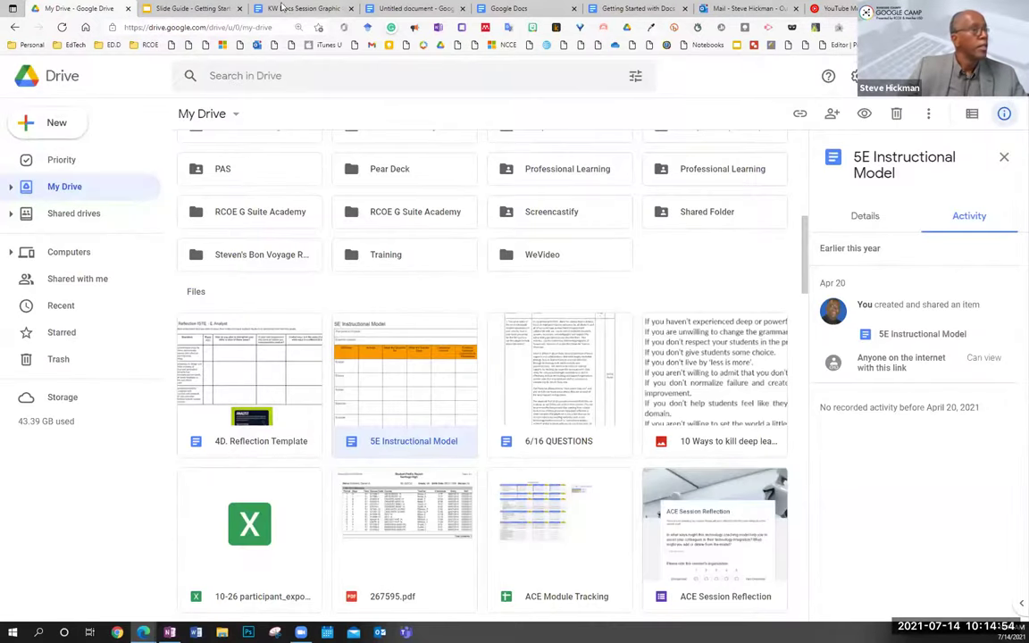
Step: Check the Drive Main Sidebar slide, return to Drive's Starred items and view the actions for the Cohort A RCOE Weekly planner spreadsheet
left_click(204, 8)
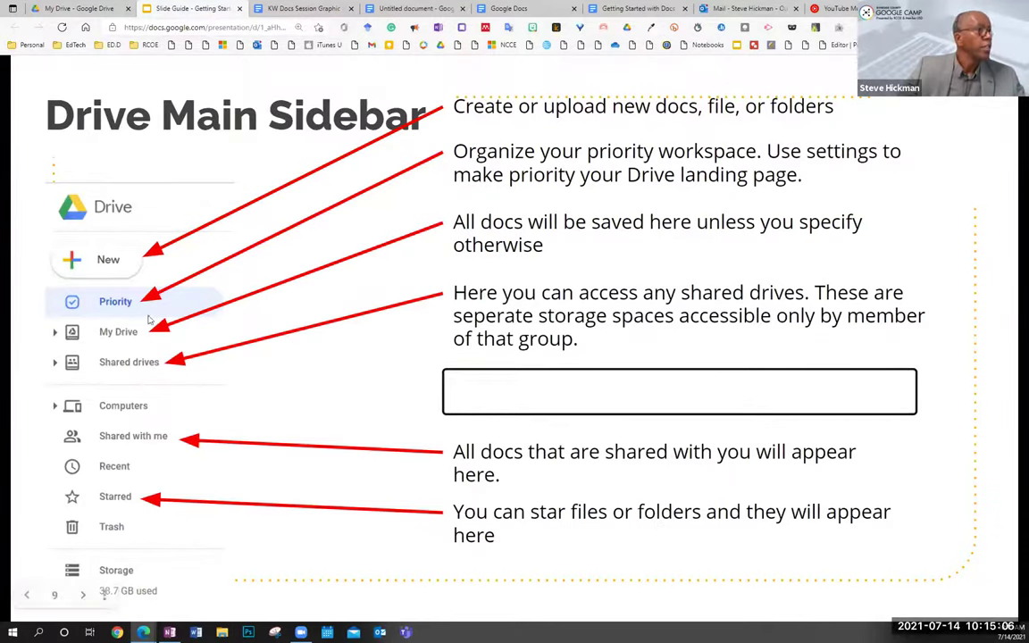
key("ctrl+shift+Tab")
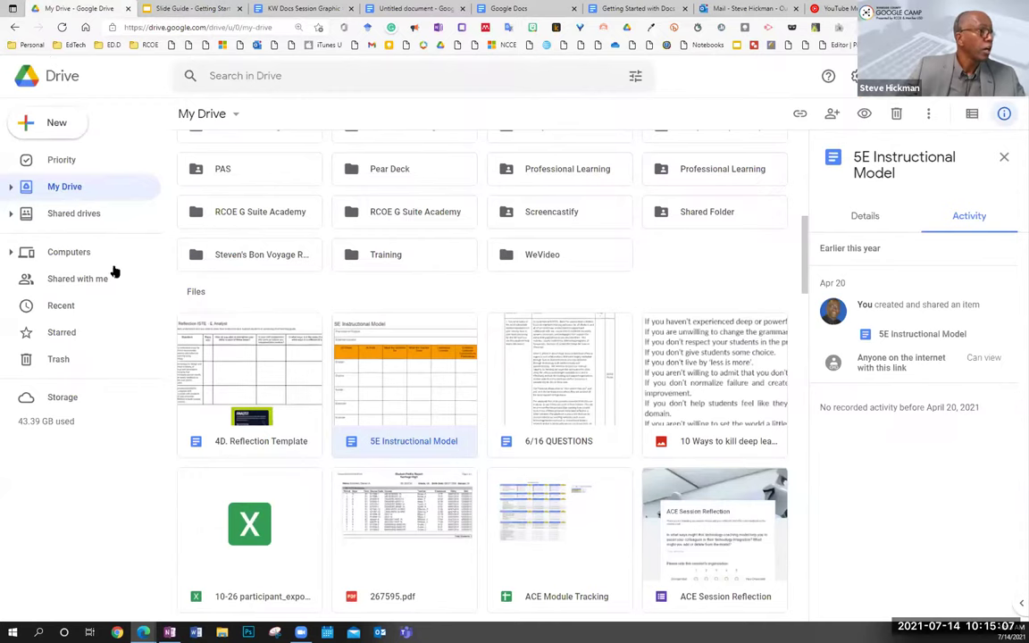
left_click(85, 332)
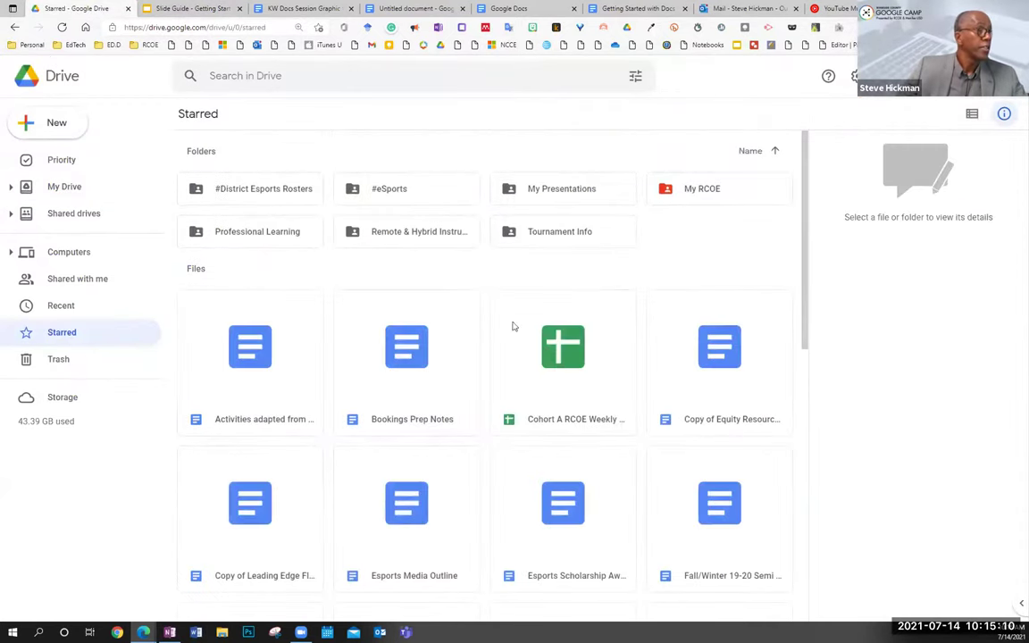
right_click(574, 428)
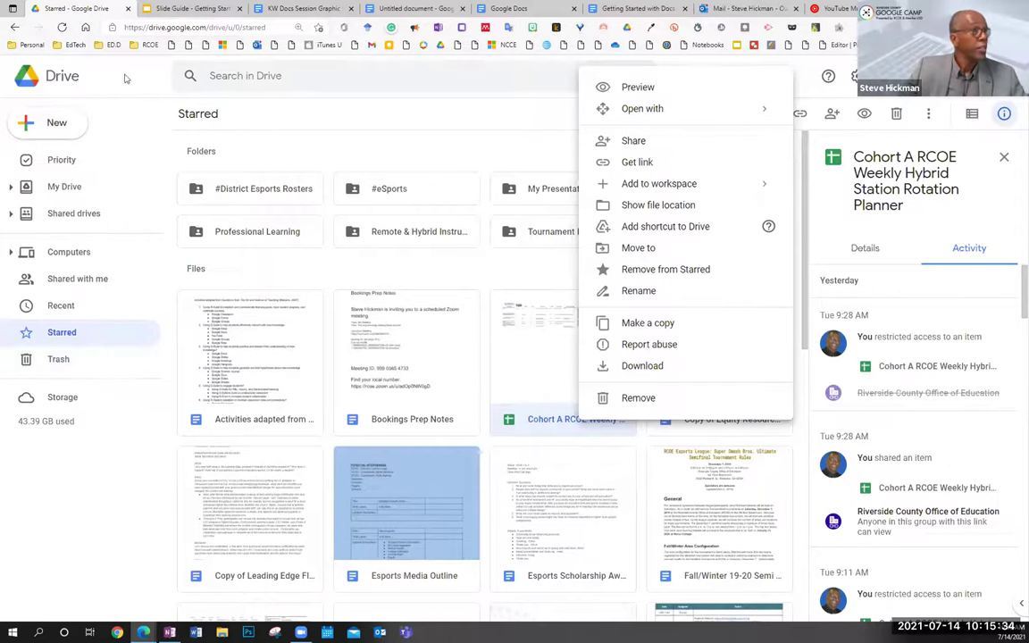
Step: Return to the slide presentation, reveal the remaining Drive Main Sidebar callouts and advance to the Drive Menus slide
left_click(184, 10)
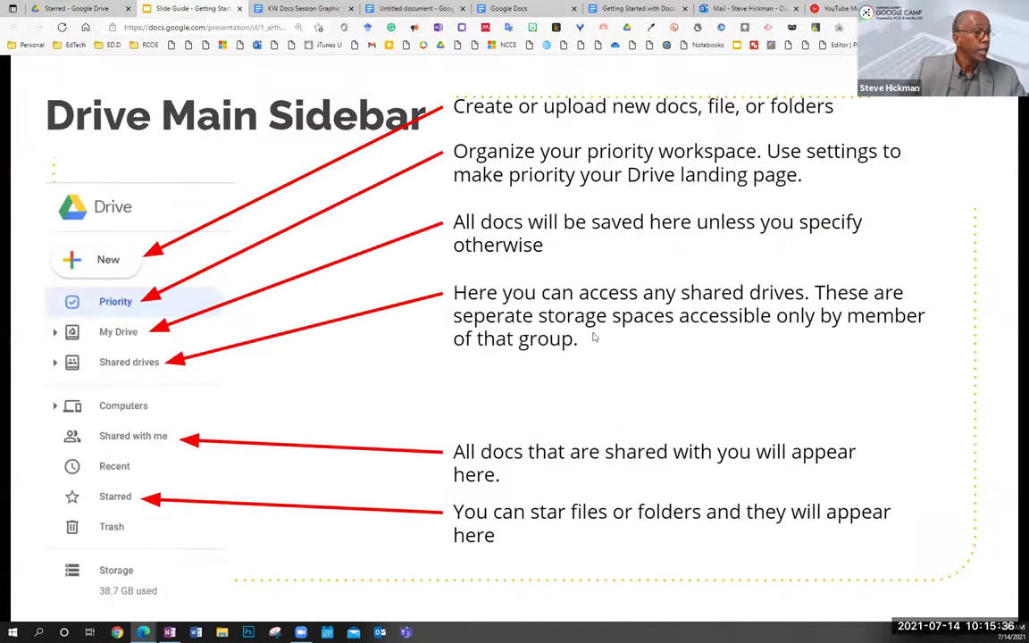
left_click(645, 386)
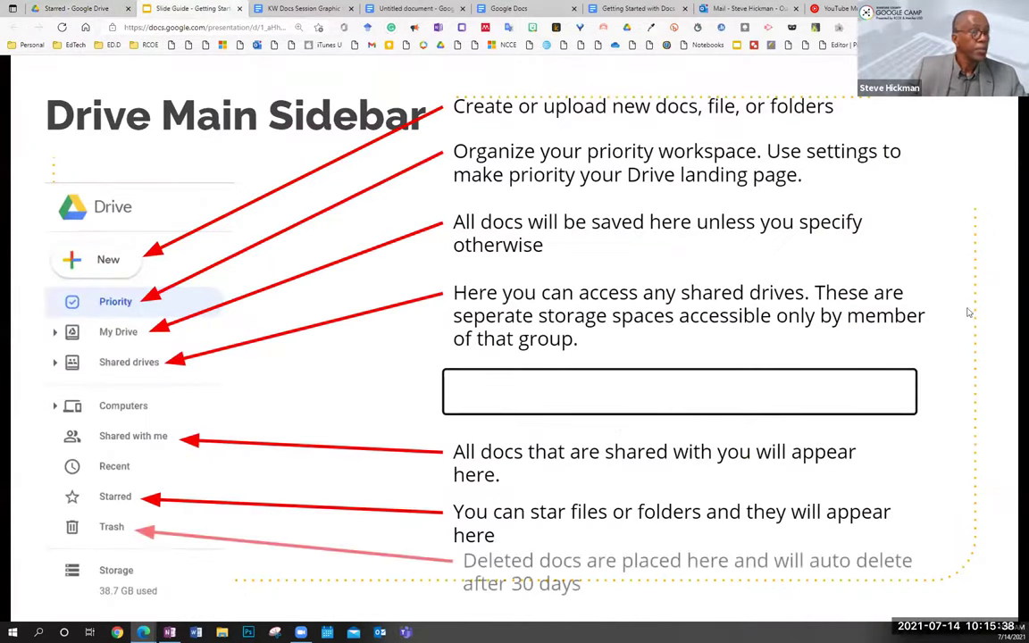
left_click(938, 236)
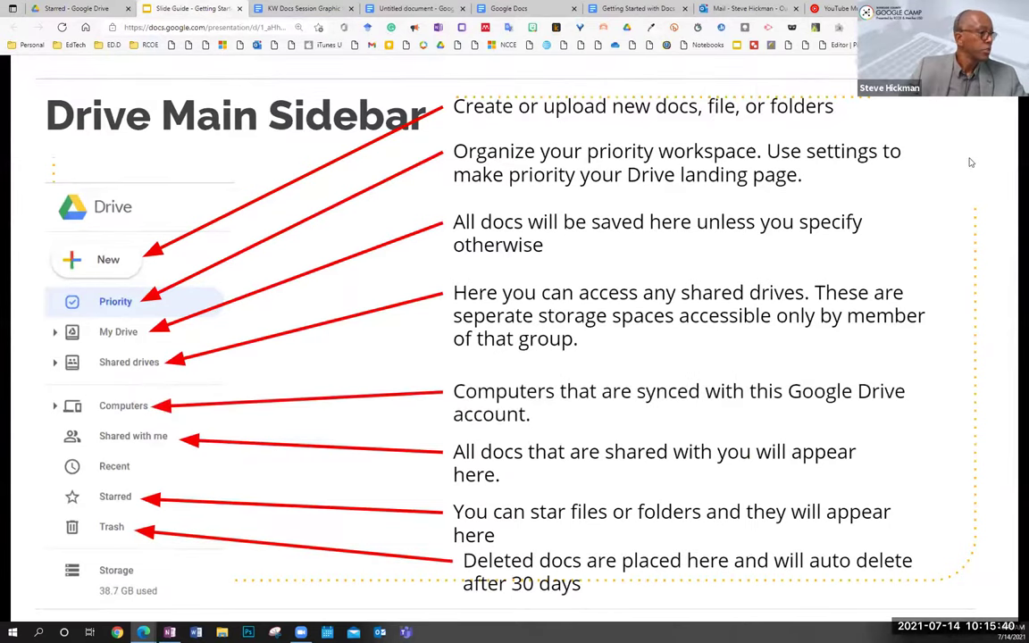
left_click(901, 166)
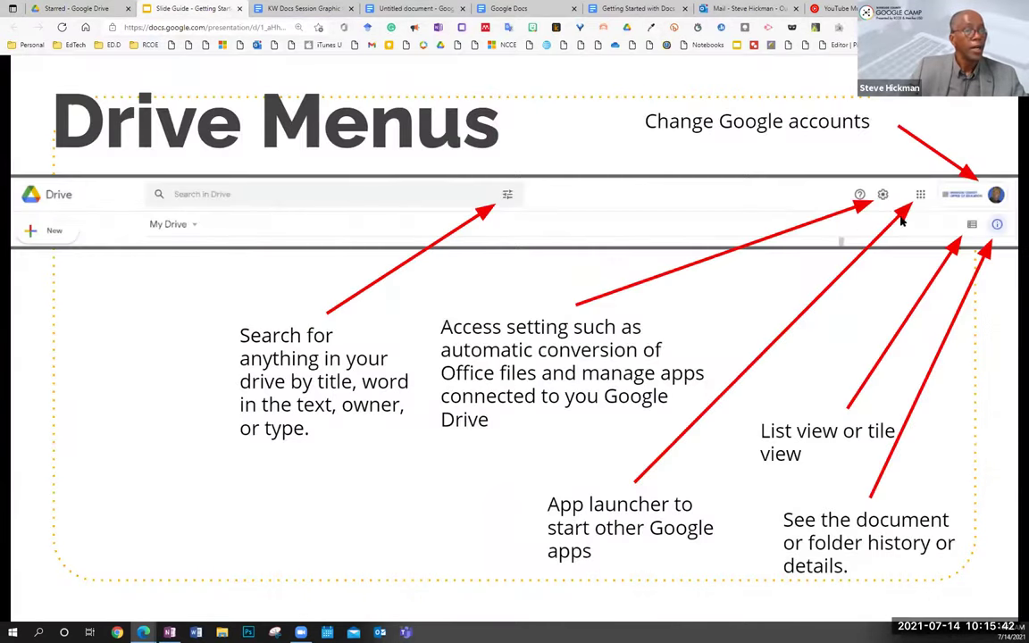